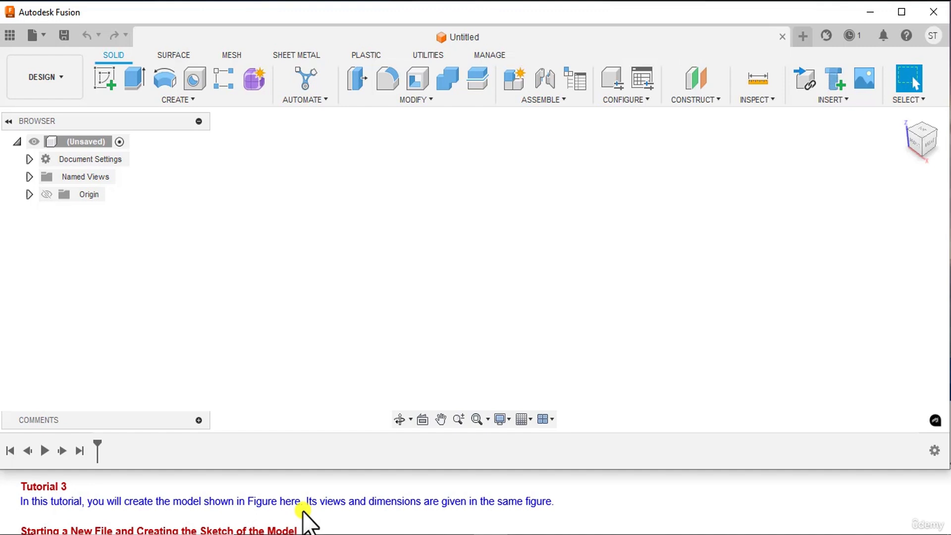
Start a new design file for the tutorial model.
scroll(304, 518, "down", 1)
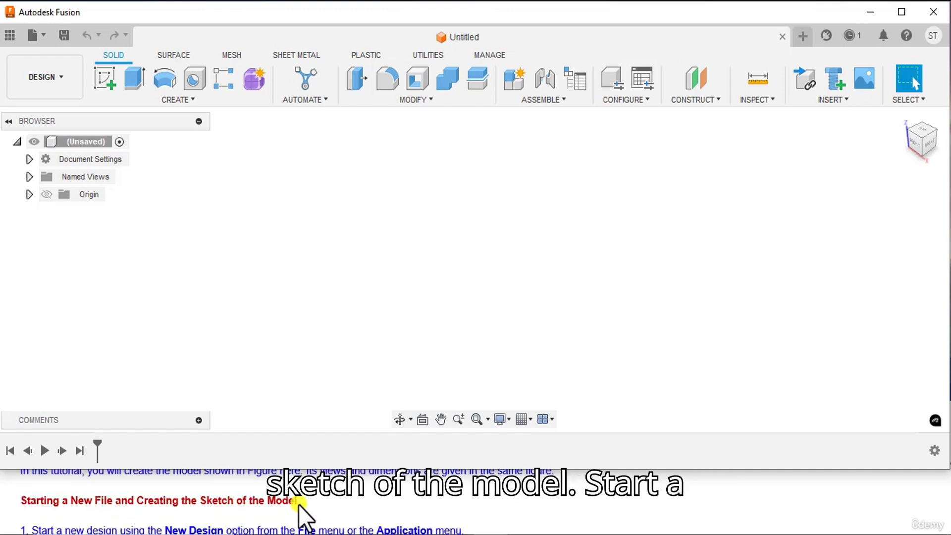
scroll(344, 504, "down", 1)
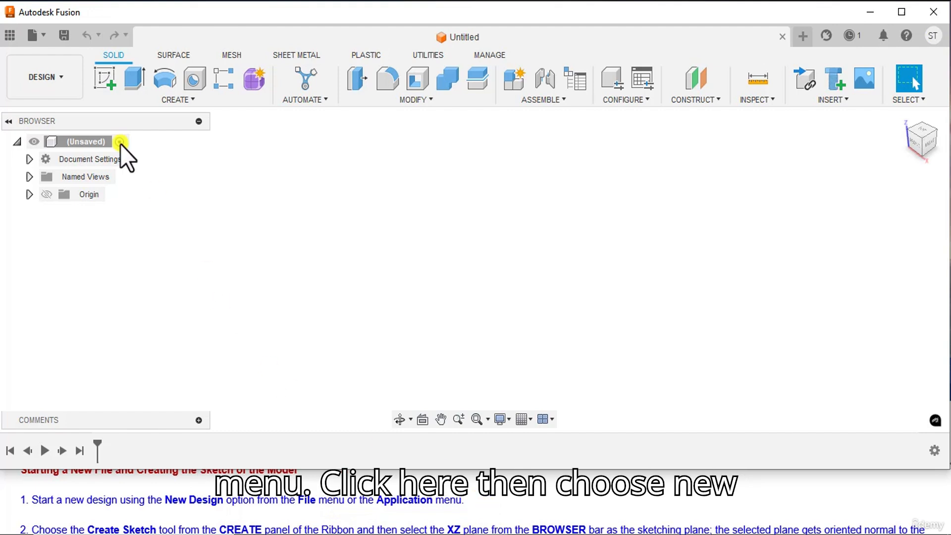
left_click(43, 30)
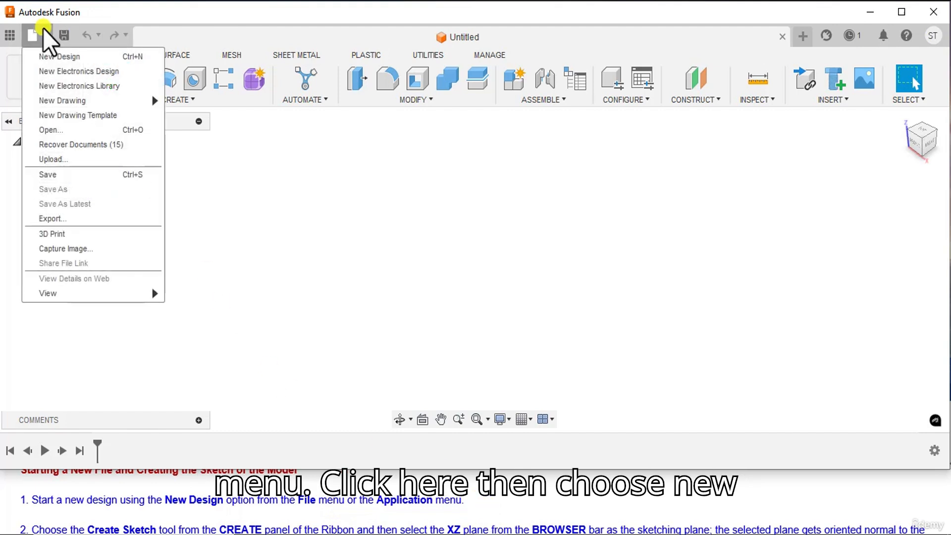
left_click(46, 55)
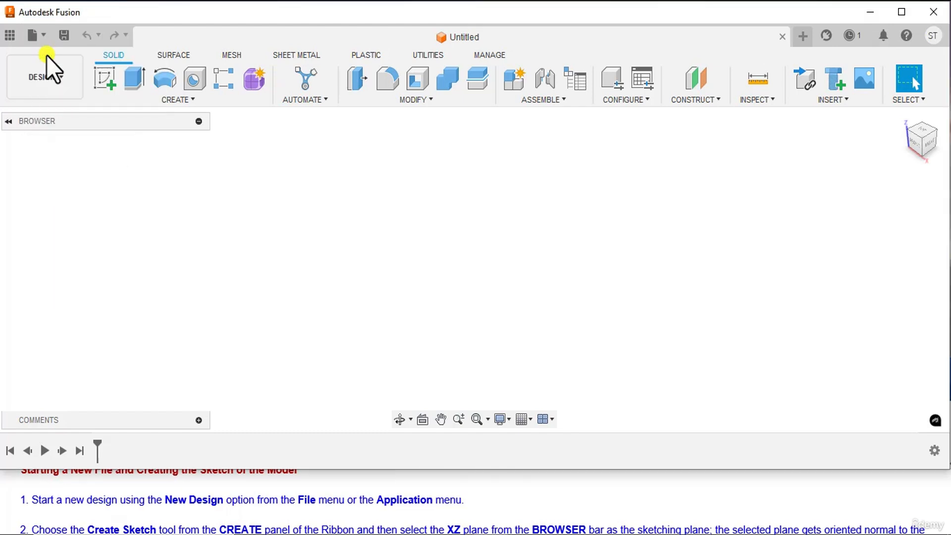
Create a new sketch on the XZ origin plane.
scroll(124, 501, "down", 1)
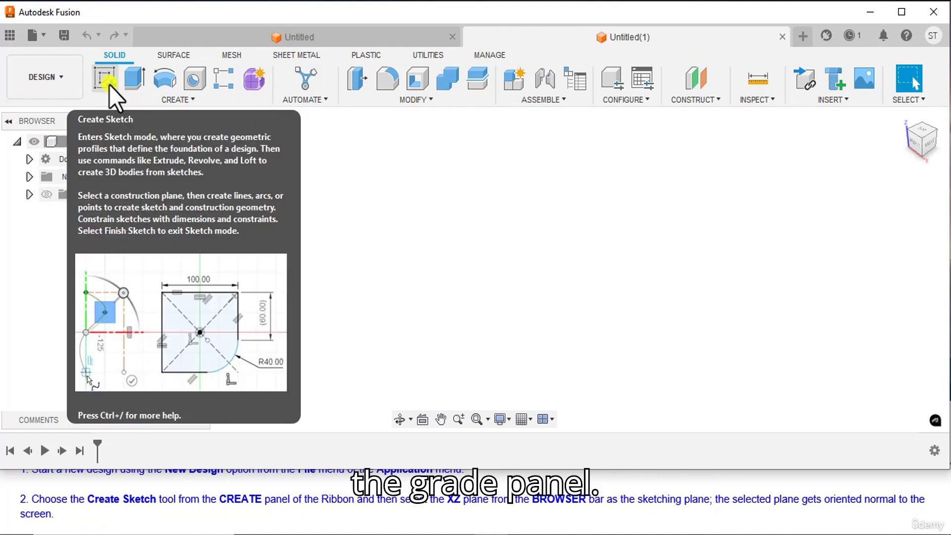
left_click(109, 85)
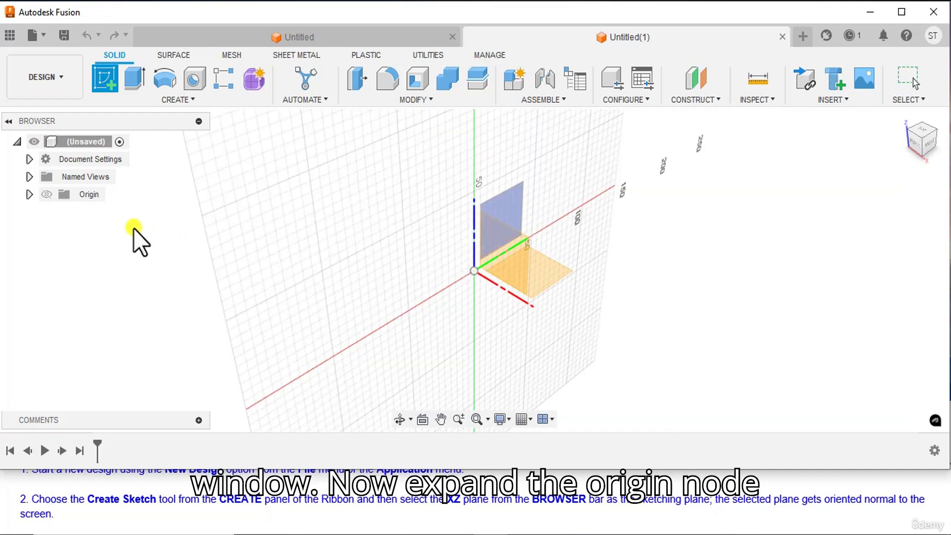
left_click(27, 195)
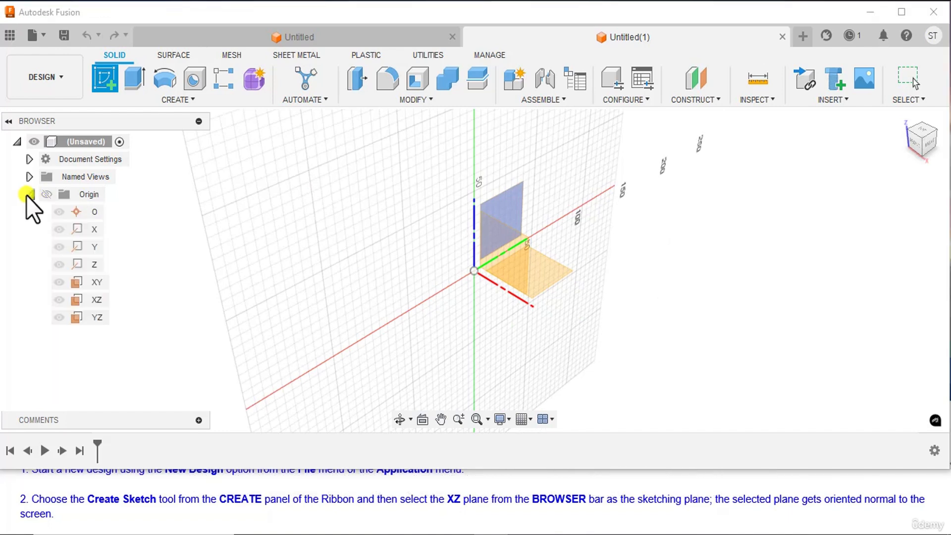
left_click(92, 299)
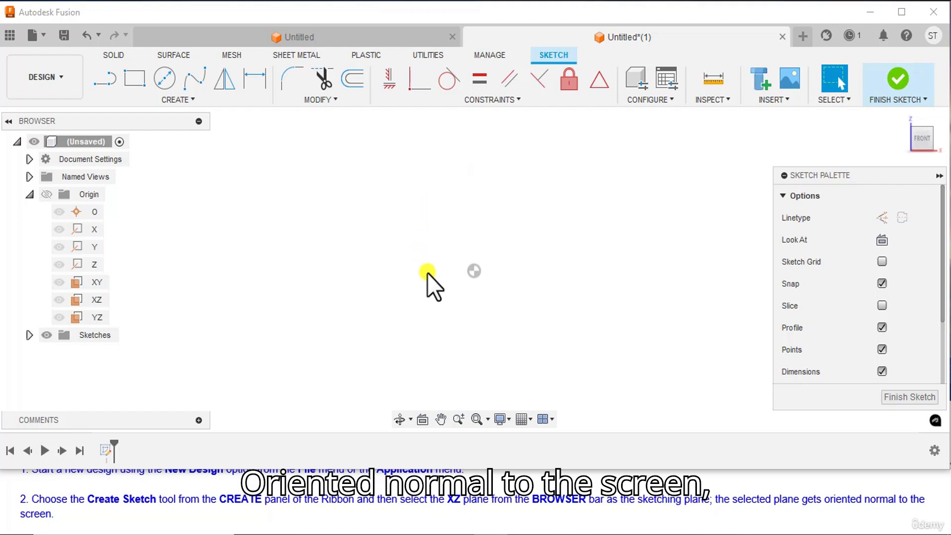
Draw a center rectangle about 150 mm wide and 90 mm high, centered on the sketch origin.
scroll(387, 495, "down", 2)
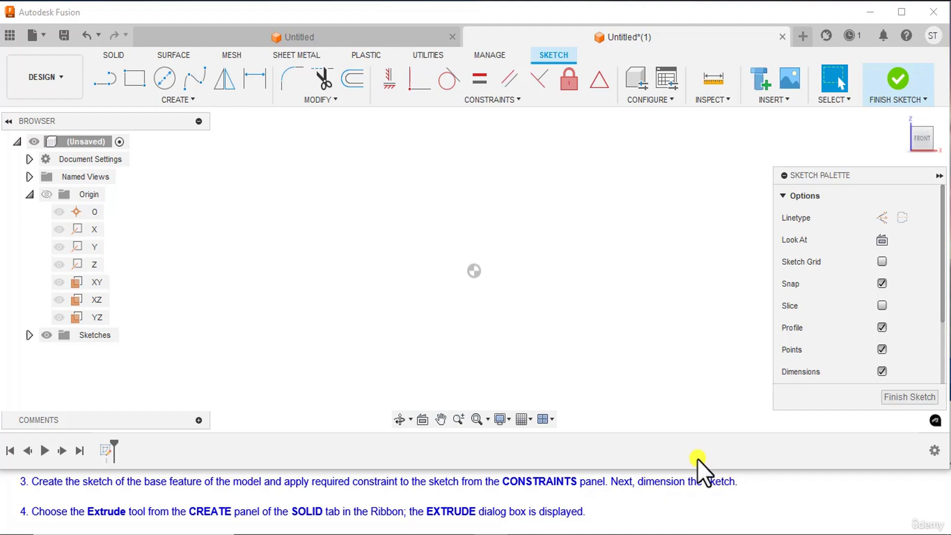
left_click(189, 102)
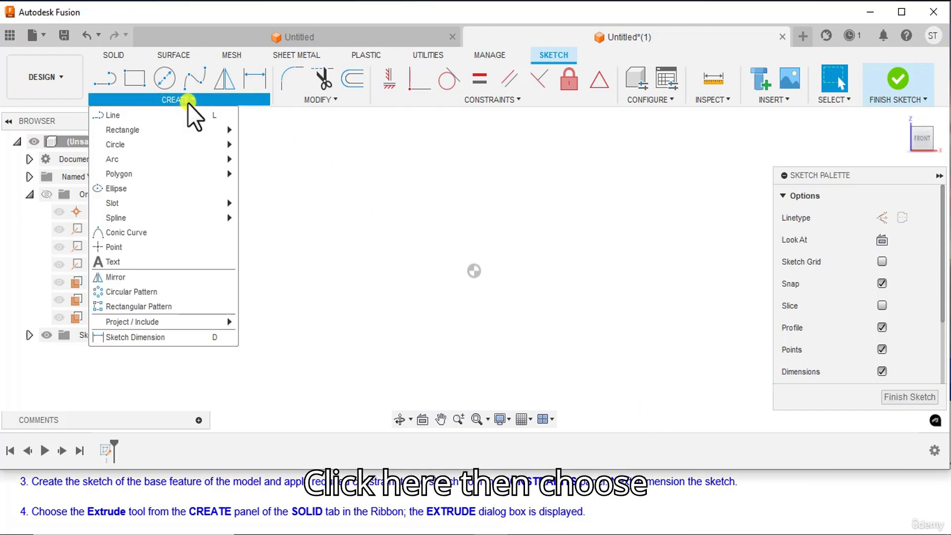
mouse_move(178, 133)
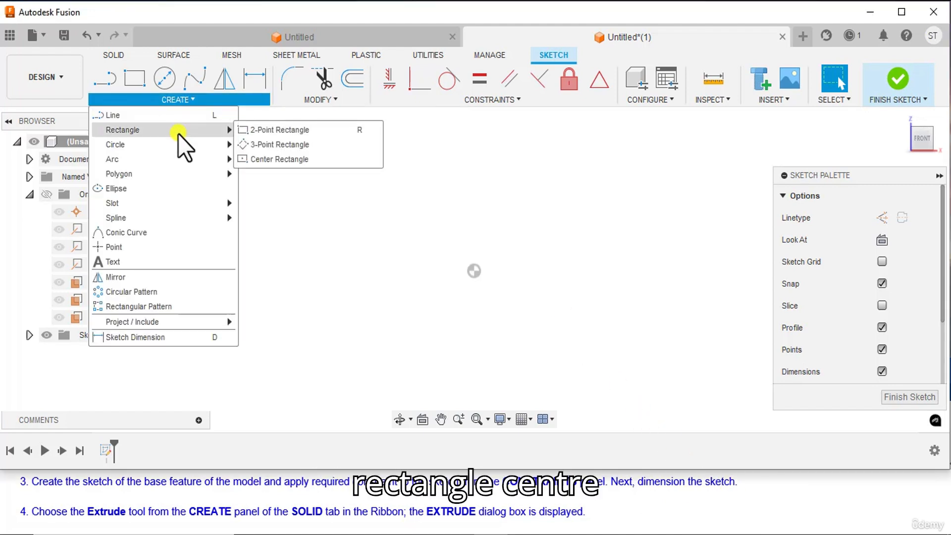
left_click(269, 159)
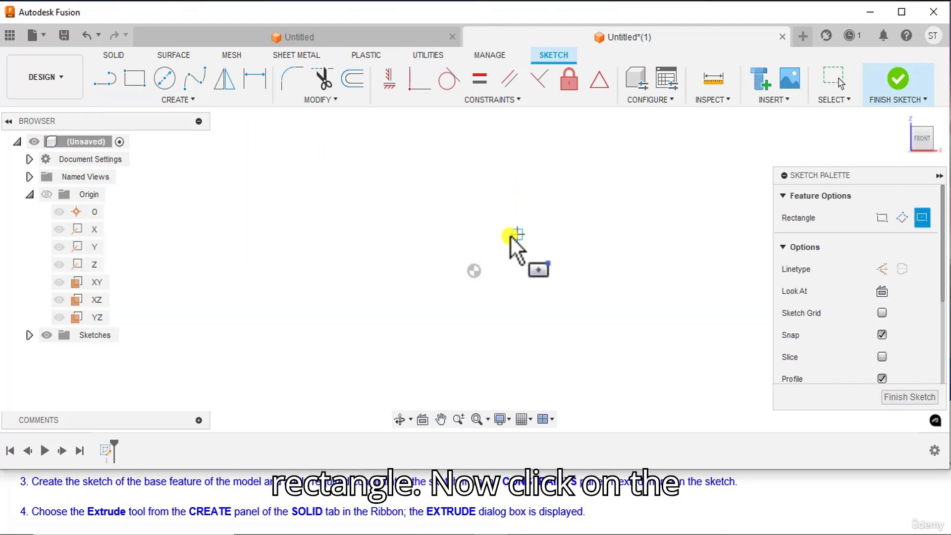
left_click(474, 270)
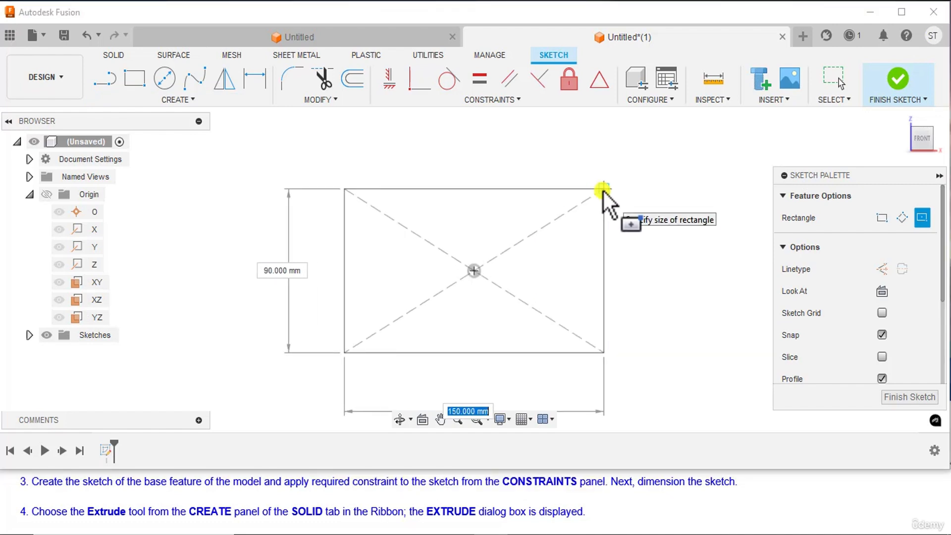
left_click(604, 191)
right_click(683, 157)
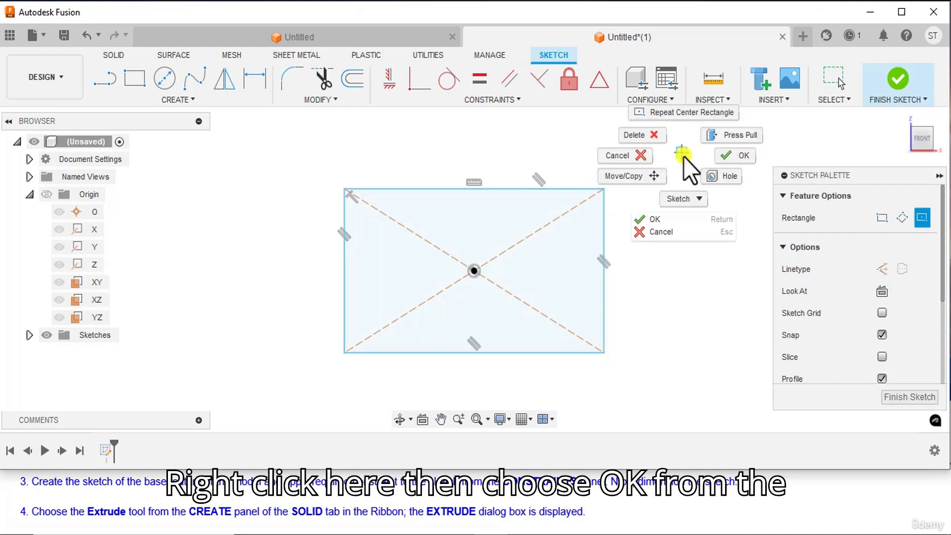
left_click(733, 157)
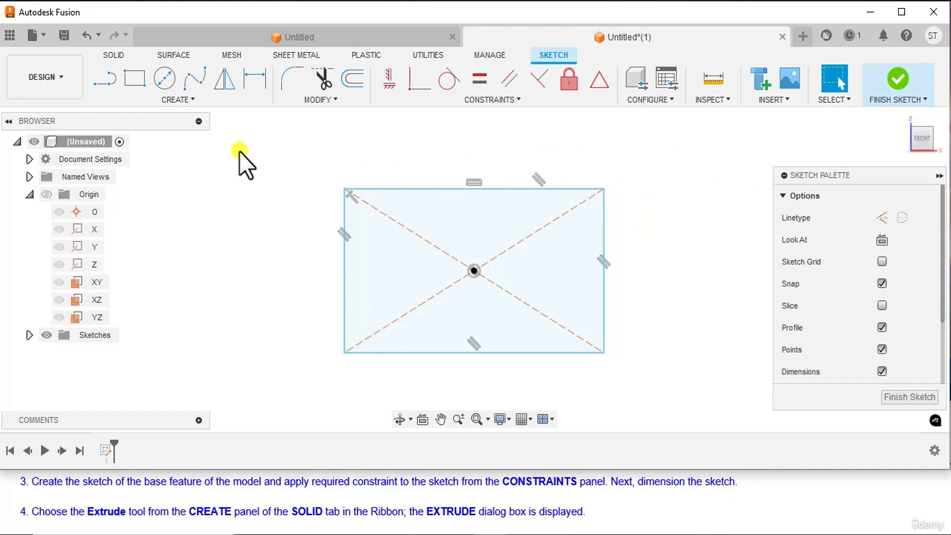
Draw two center diameter circles inside the rectangle's upper corners, about 22 mm at the upper left and 18 mm at the upper right.
left_click(180, 99)
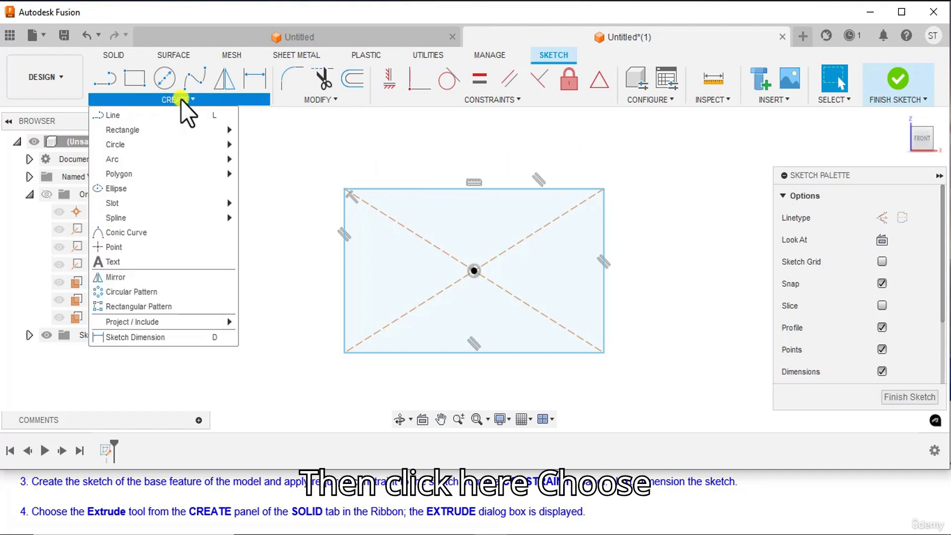
mouse_move(175, 144)
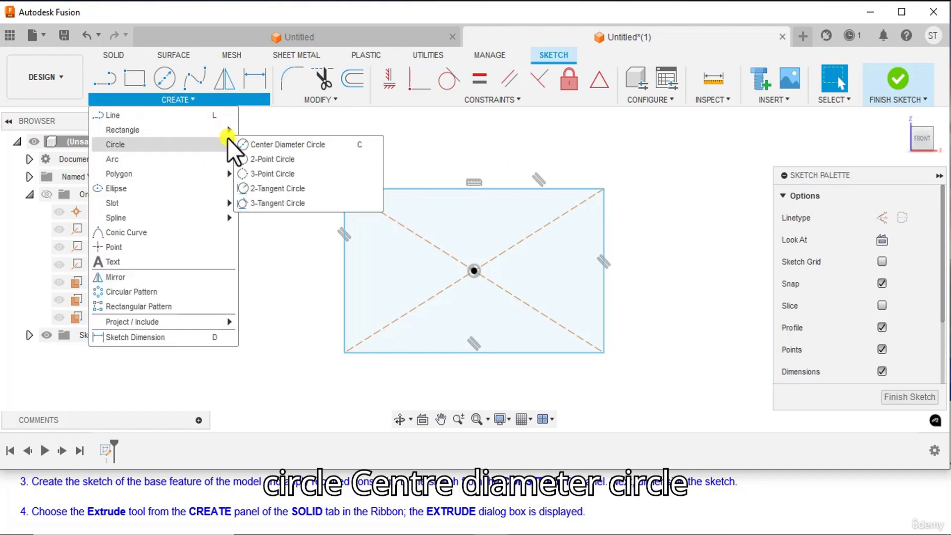
left_click(254, 144)
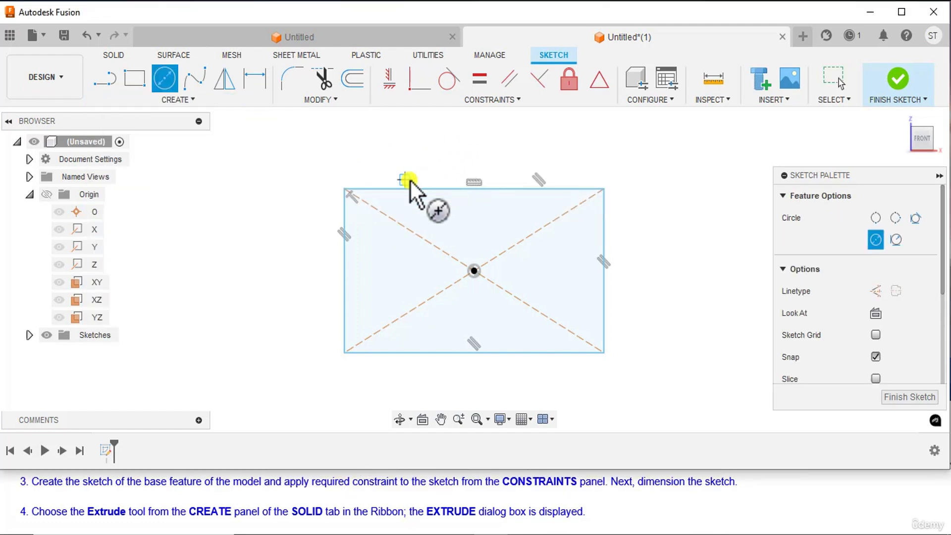
left_click(380, 225)
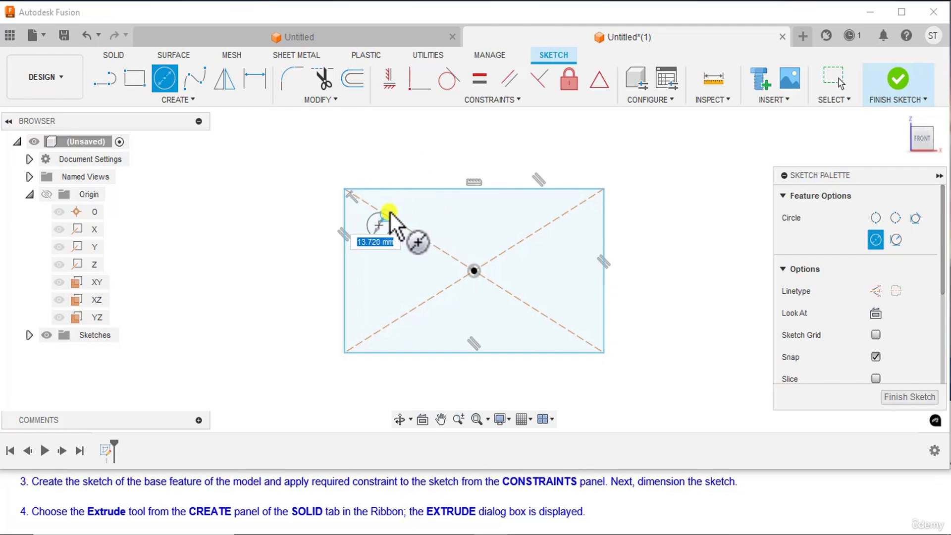
left_click(394, 209)
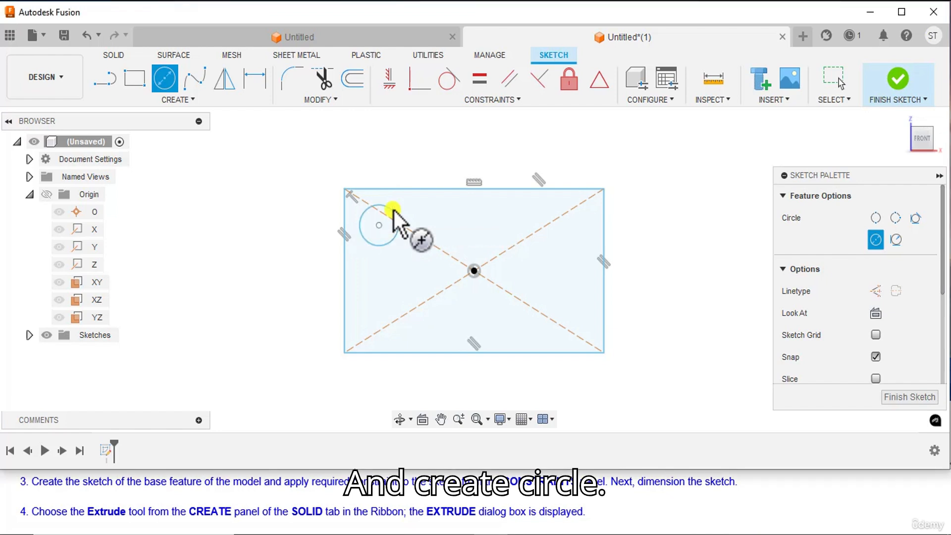
left_click(568, 226)
left_click(569, 212)
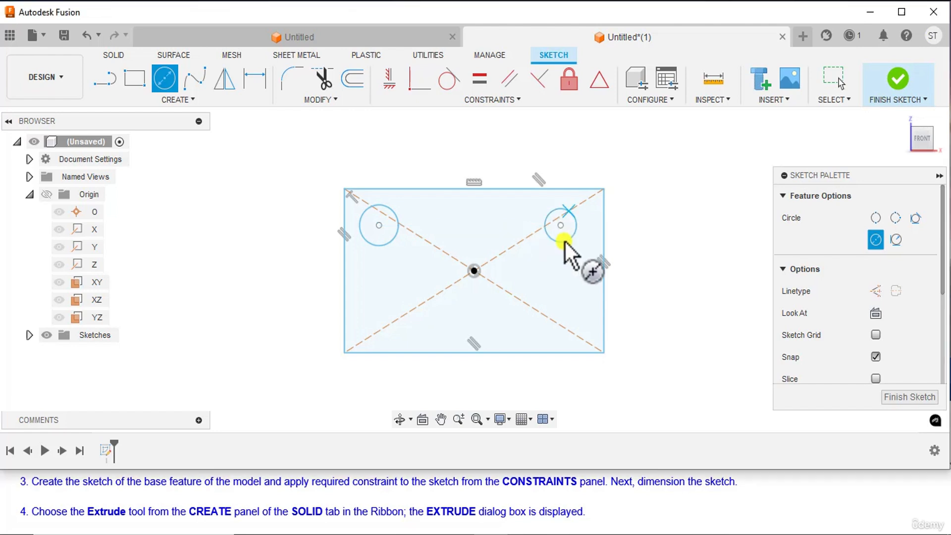
Add two more center diameter circles inside the rectangle's lower-right and lower-left corners and finish the circle command.
left_click(560, 316)
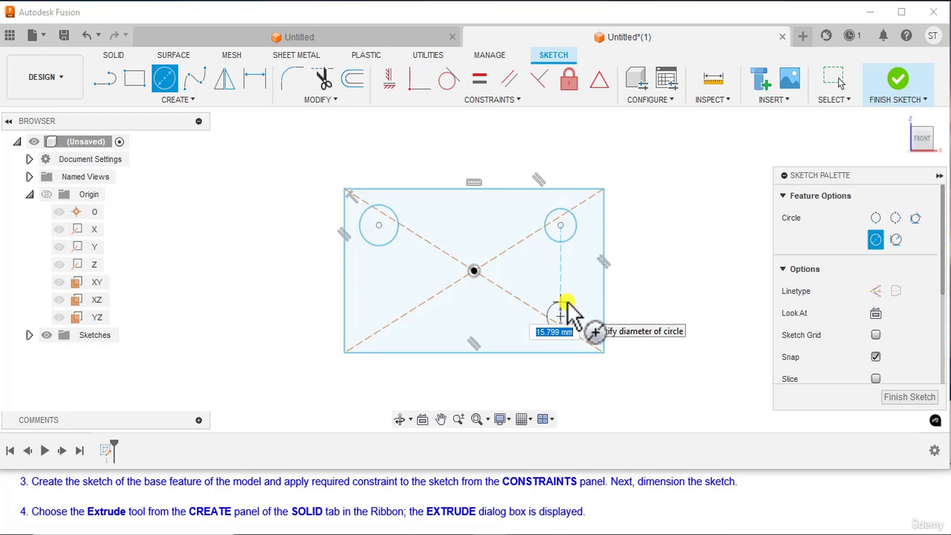
left_click(570, 298)
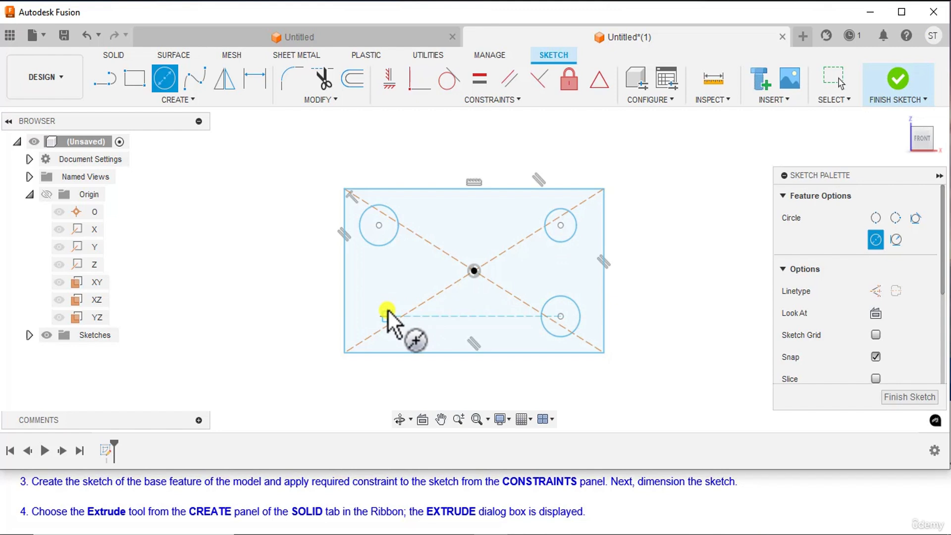
left_click(388, 313)
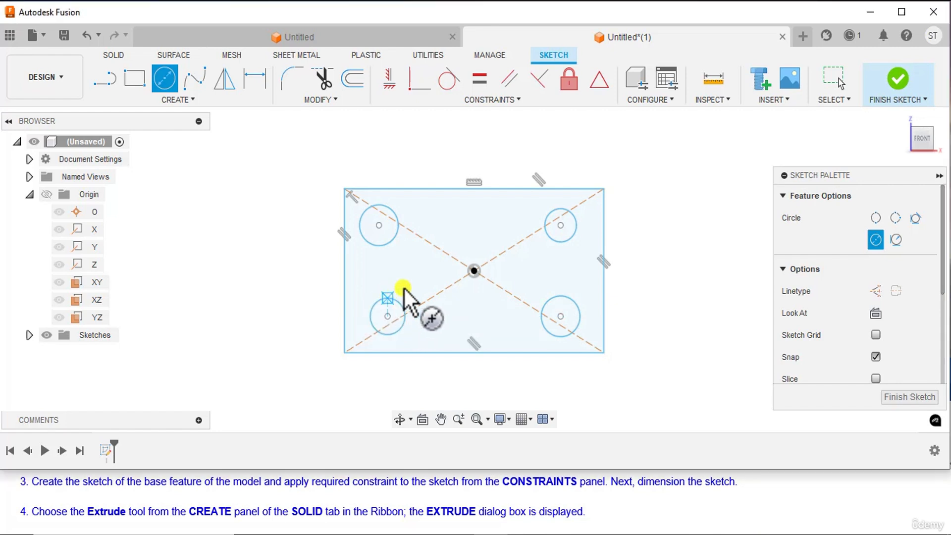
left_click(401, 303)
right_click(664, 181)
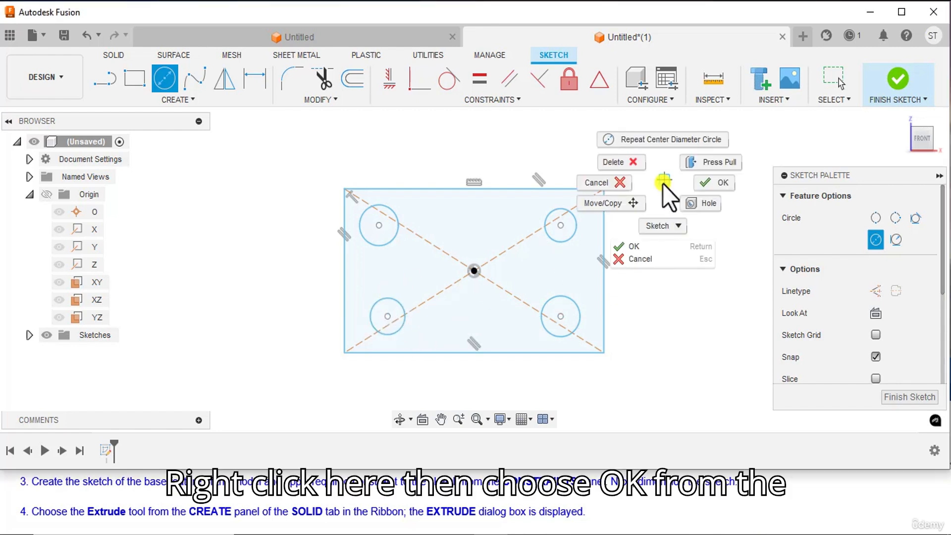
left_click(709, 182)
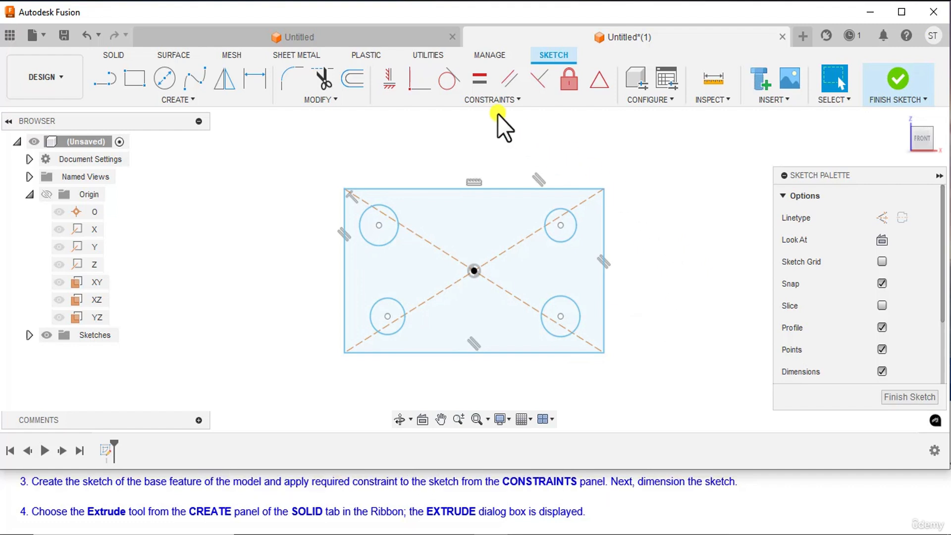
Apply Equal constraints between neighbouring circles so that all four corner circles share the same diameter.
left_click(479, 79)
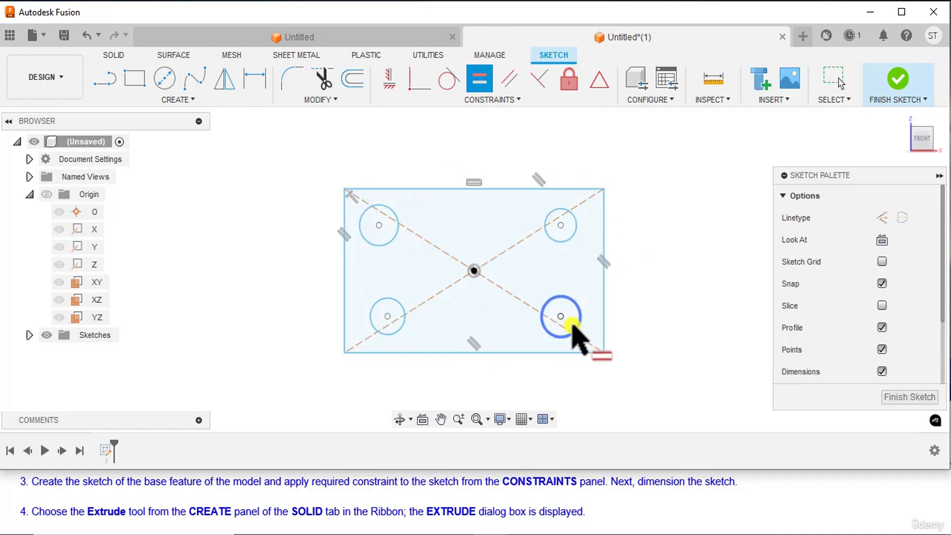
left_click(570, 237)
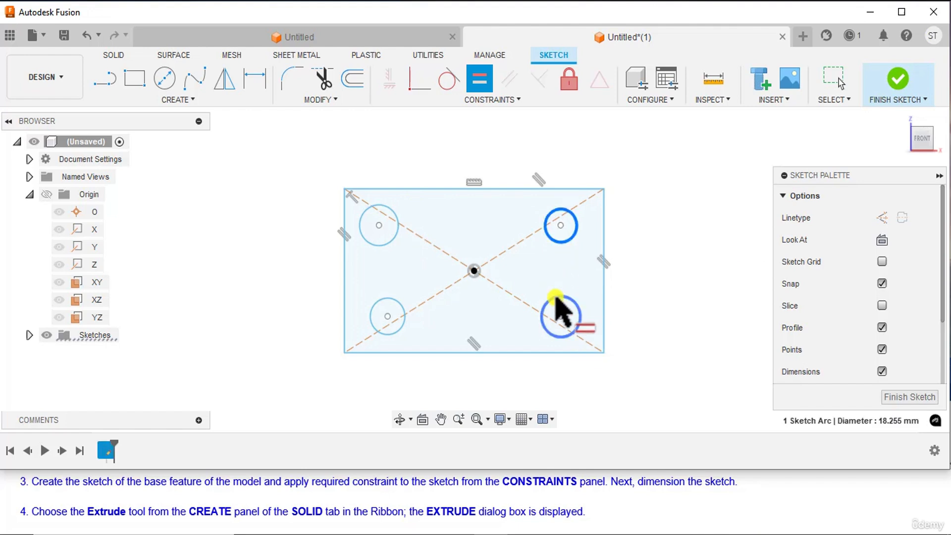
left_click(552, 302)
left_click(400, 329)
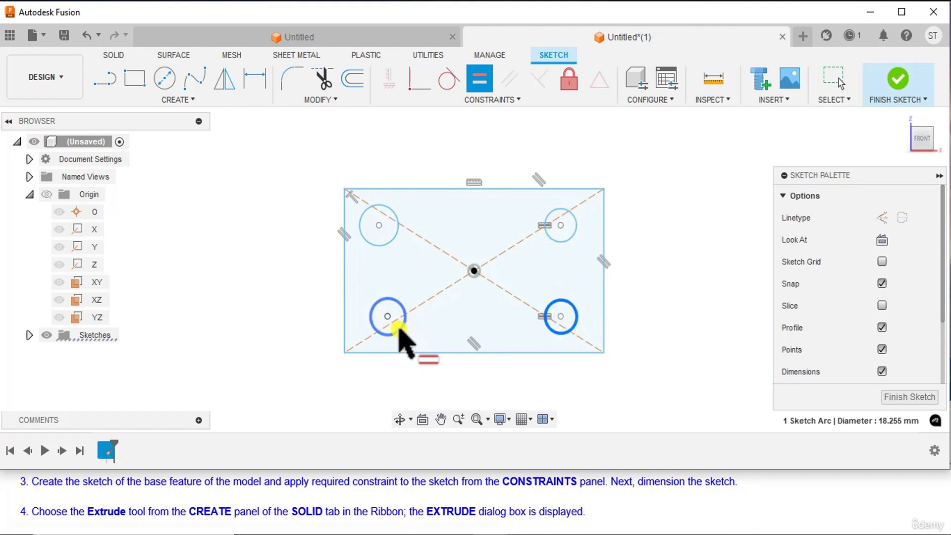
left_click(390, 243)
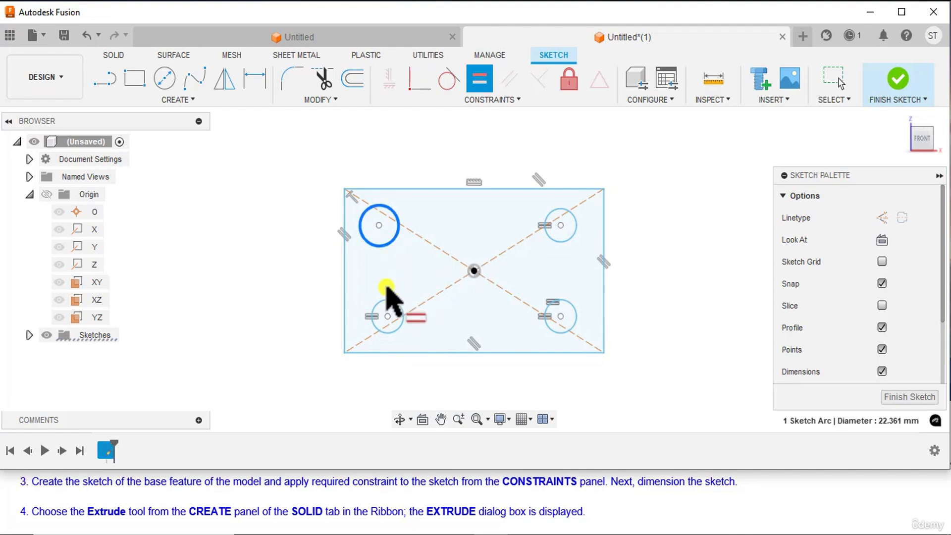
left_click(386, 301)
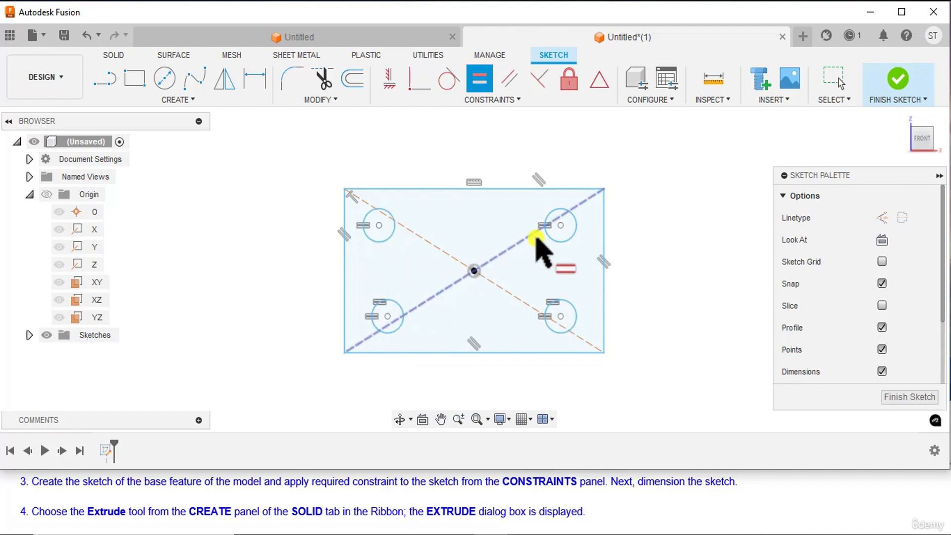
right_click(653, 197)
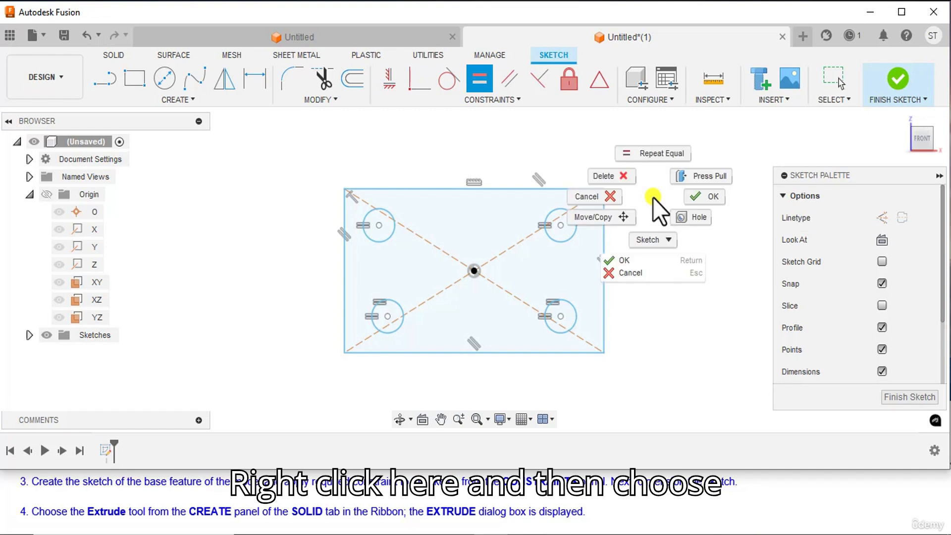
left_click(696, 197)
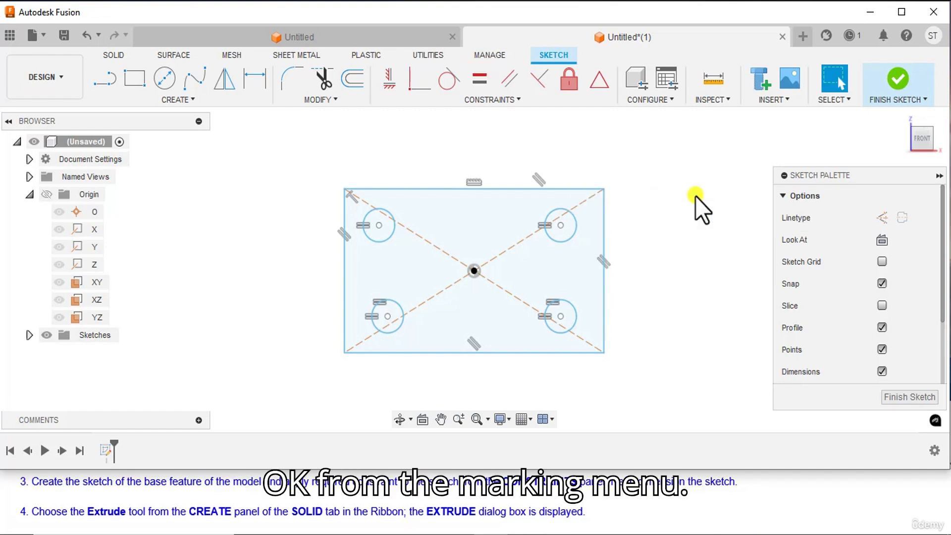
Apply Horizontal/Vertical constraints to align the two right-hand circle centers vertically and the two lower circle centers horizontally.
left_click(388, 81)
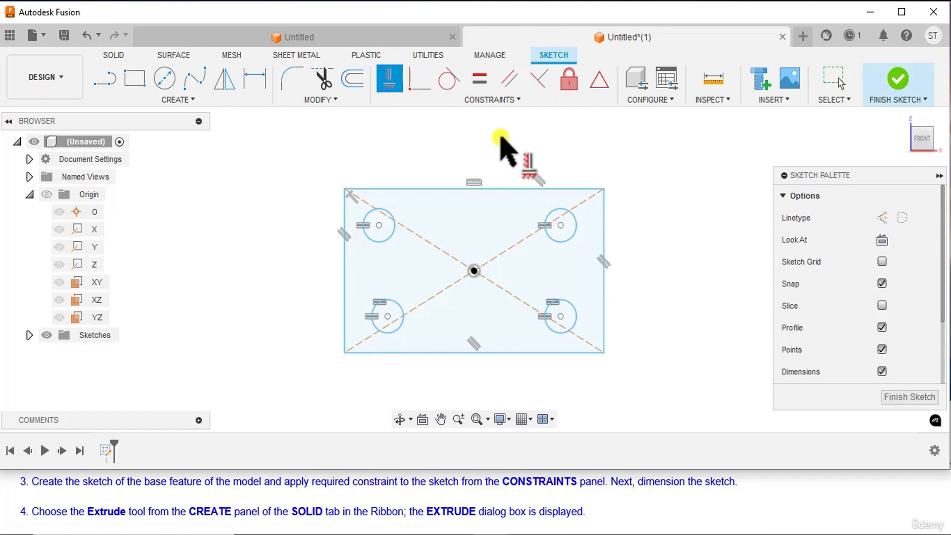
left_click(560, 225)
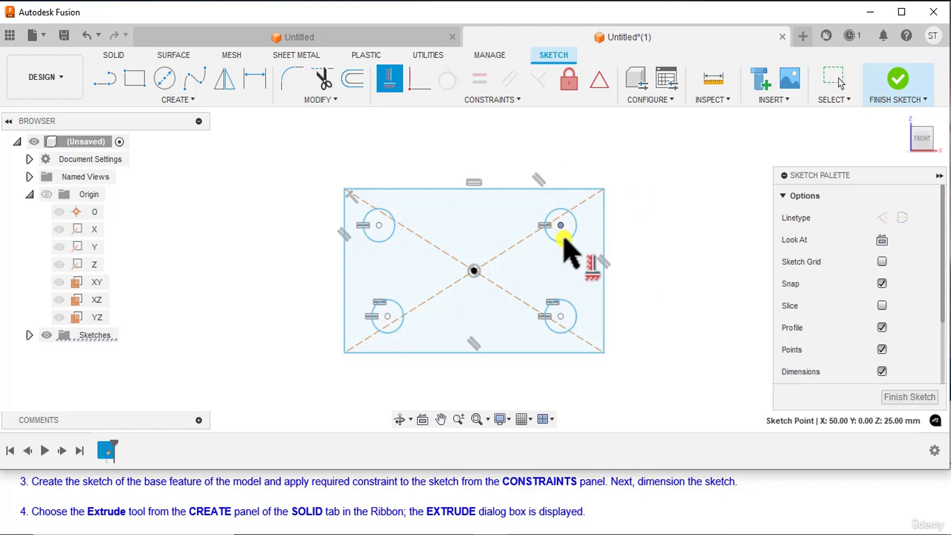
left_click(560, 316)
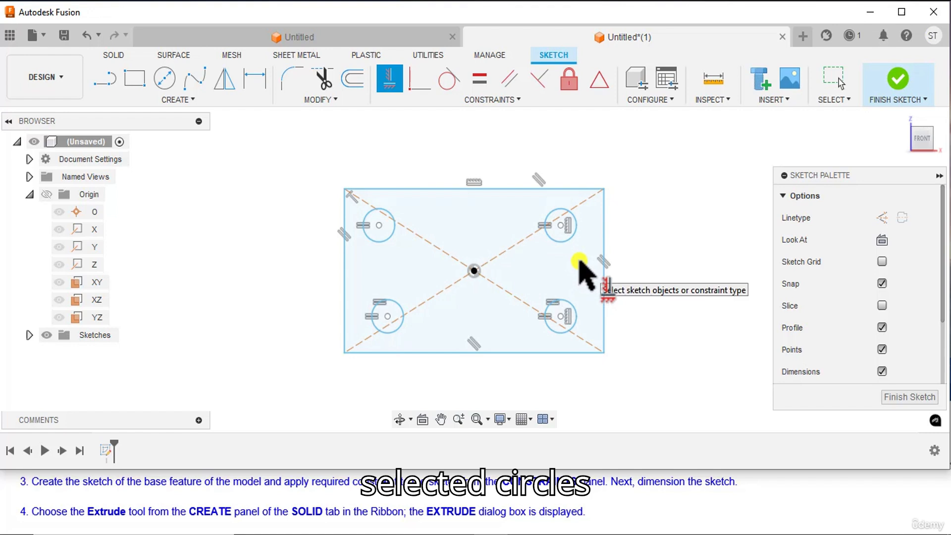
left_click(562, 317)
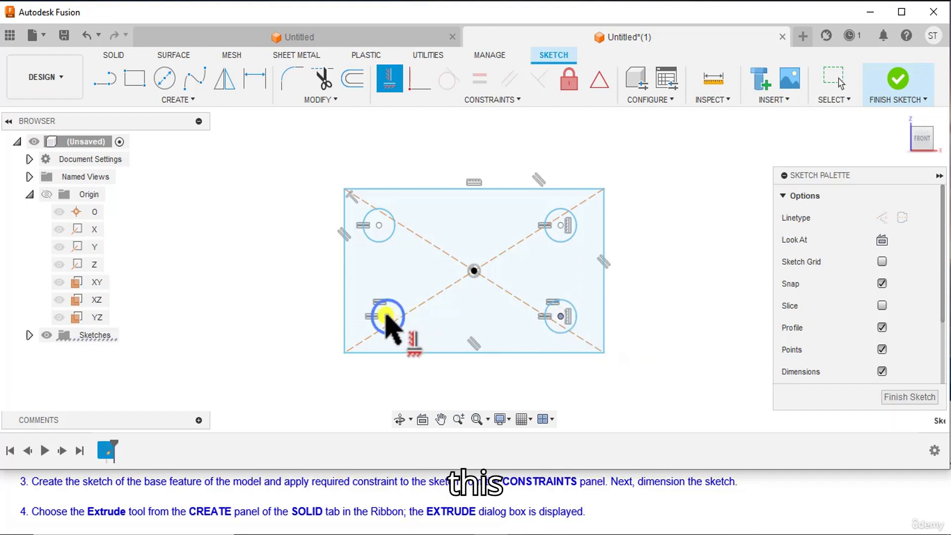
left_click(387, 316)
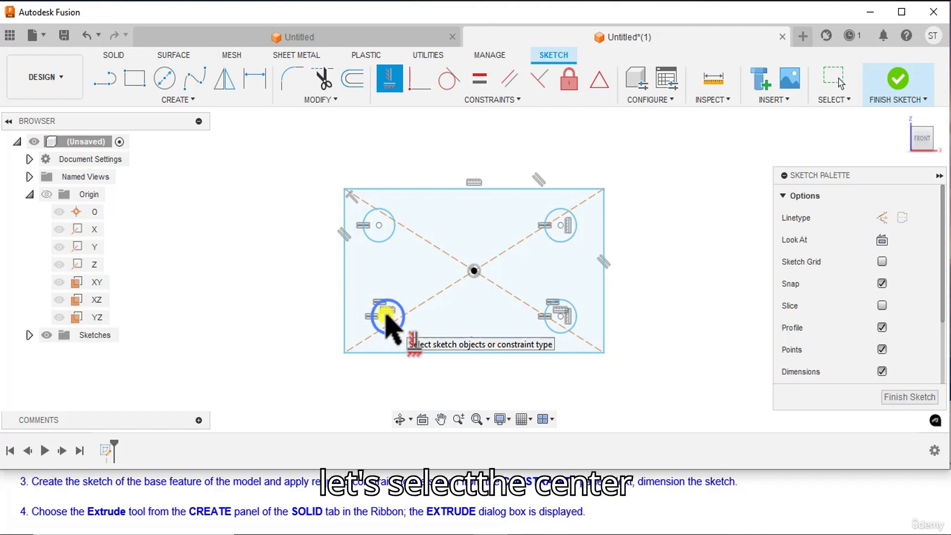
Align the two left-hand circle centers vertically and the two upper ones horizontally with Horizontal/Vertical constraints, and finish the command.
left_click(387, 316)
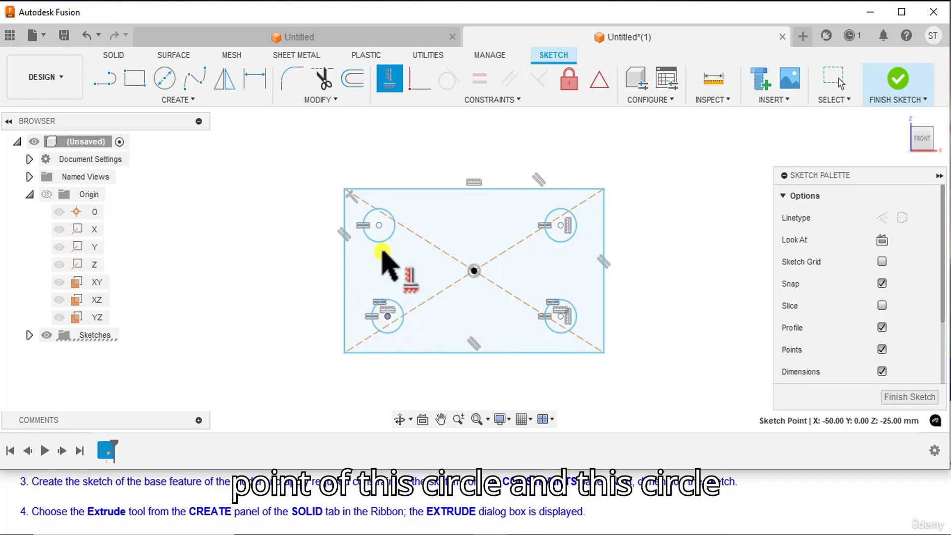
left_click(380, 227)
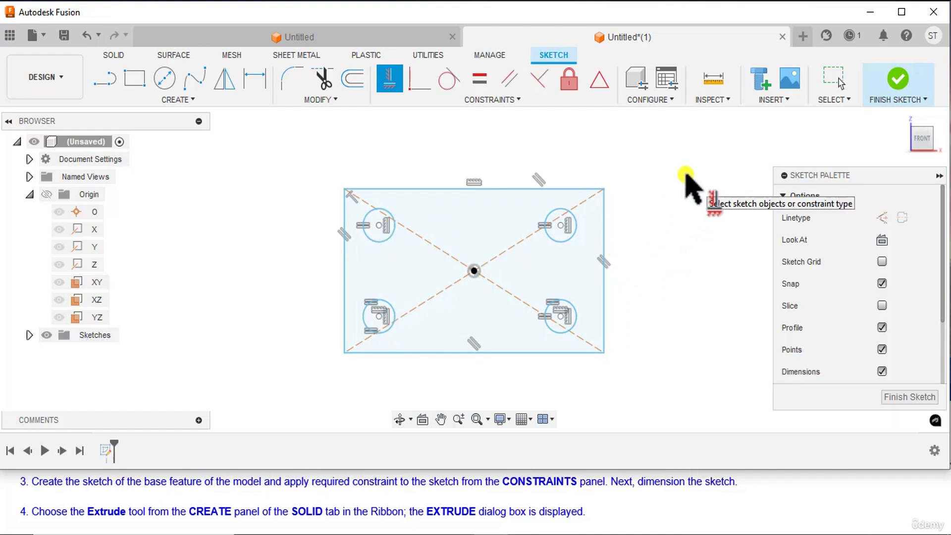
left_click(379, 225)
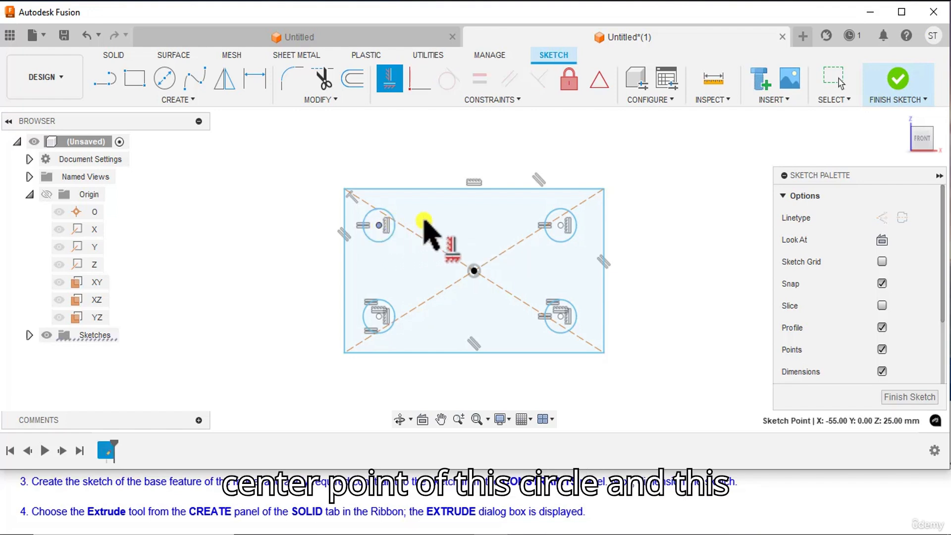
left_click(561, 226)
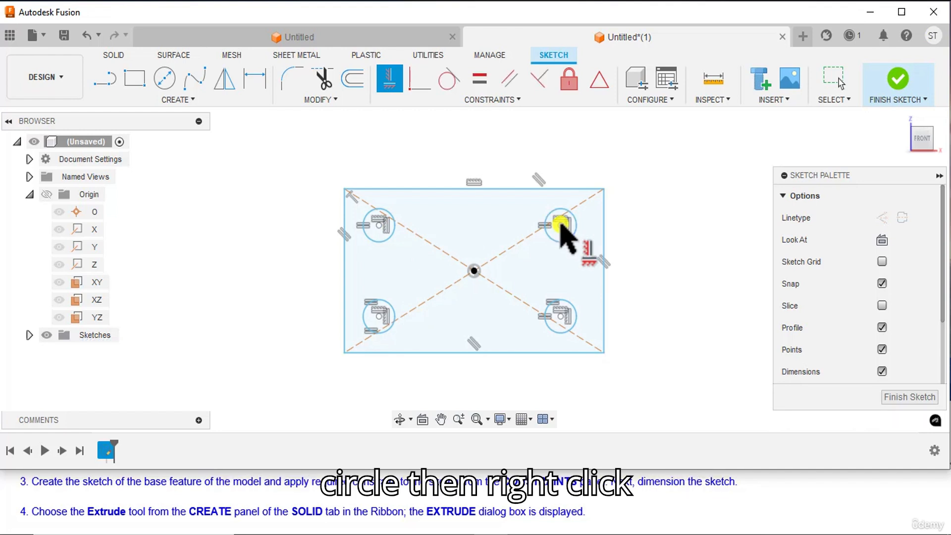
right_click(665, 160)
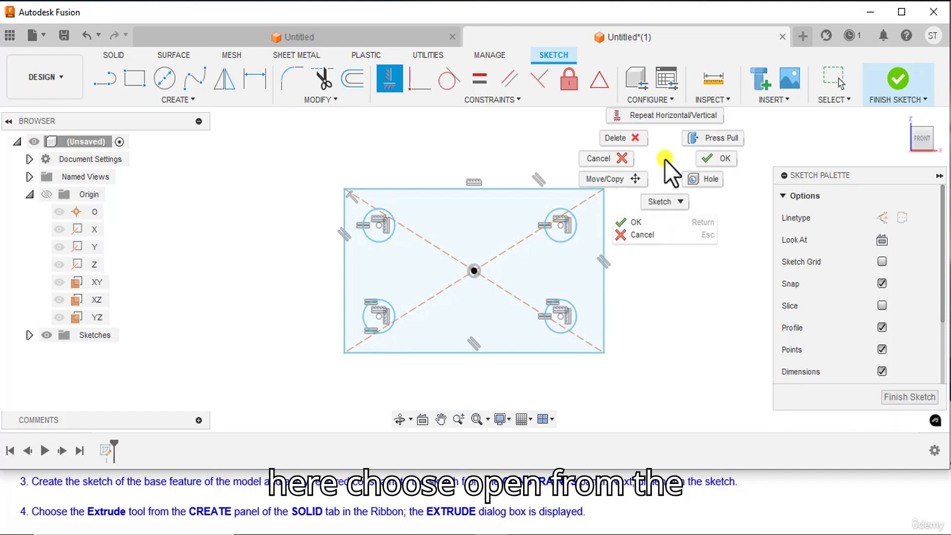
left_click(709, 156)
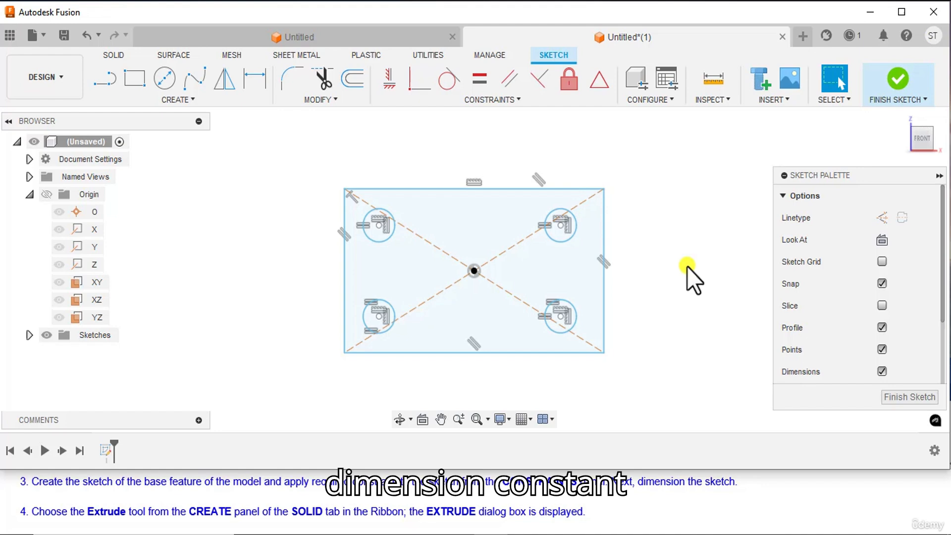
Dimension the rectangle's height on its right-hand side and set it to 100 mm.
left_click(567, 533)
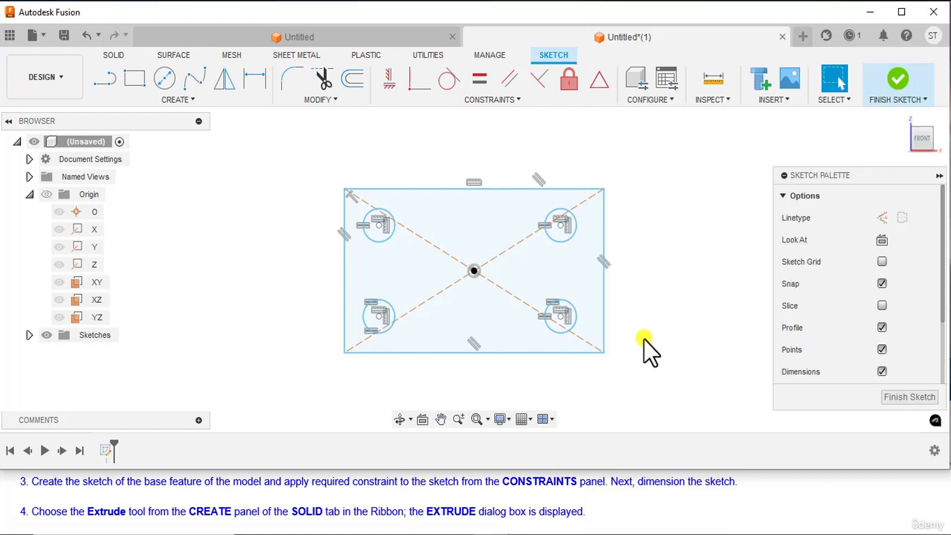
left_click(250, 76)
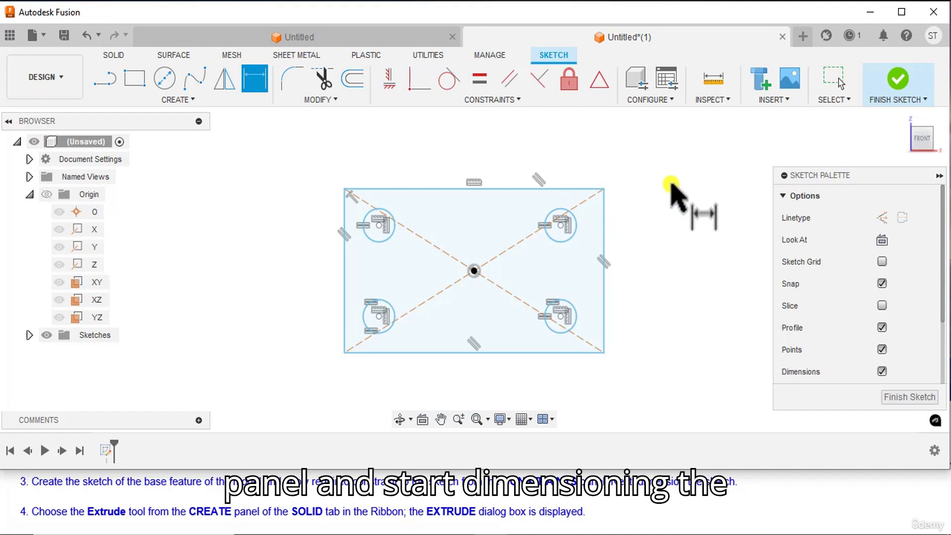
left_click(605, 317)
left_click(655, 280)
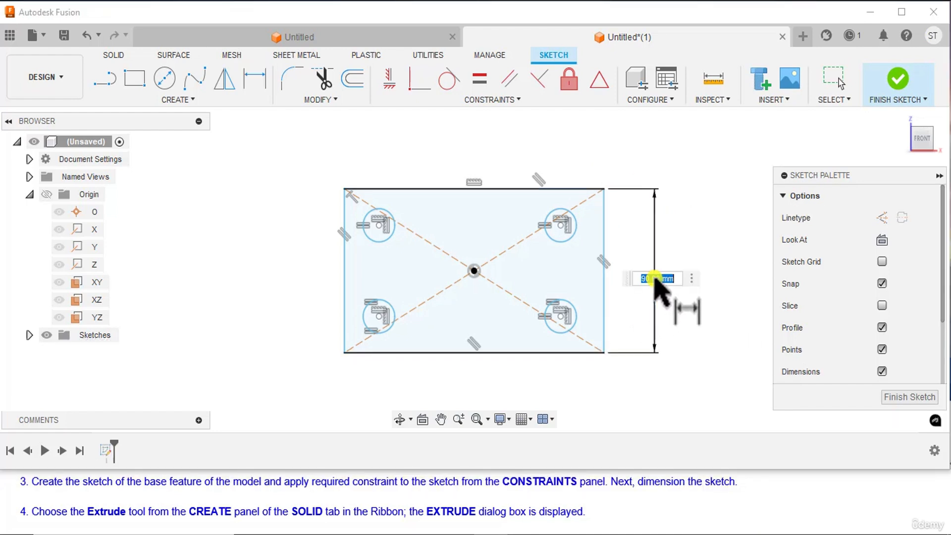
key("BackSpace")
type("100")
key("Return")
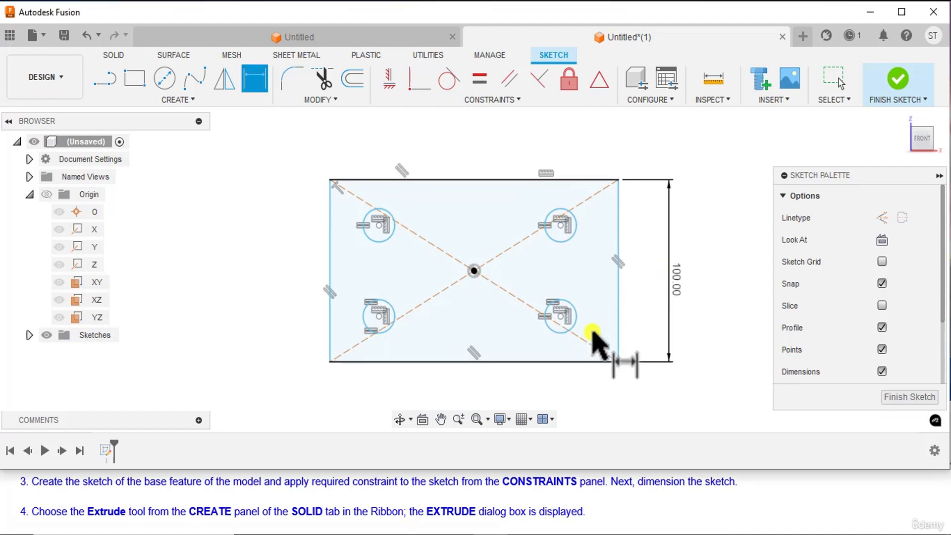
Dimension the rectangle's width below its lower edge and set it to 130 mm.
left_click(568, 361)
left_click(554, 391)
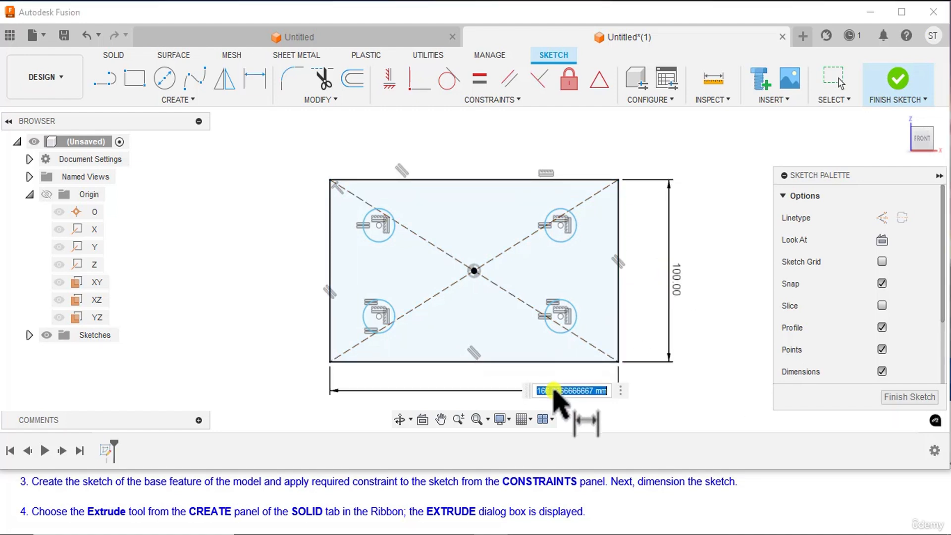
type("130")
key("Return")
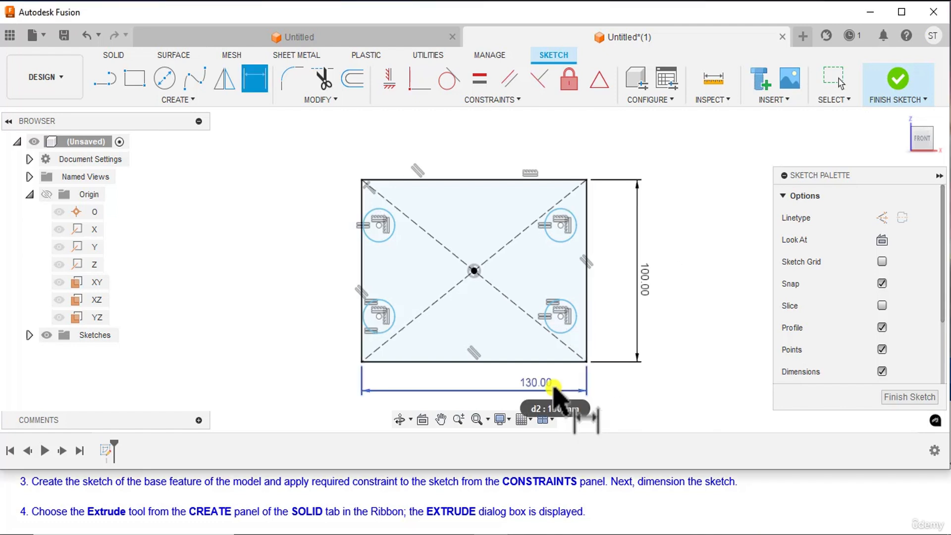
Dimension the lower-left circle's center to the rectangle's lower edge and set the distance to 20 mm.
left_click(393, 336)
left_click(389, 361)
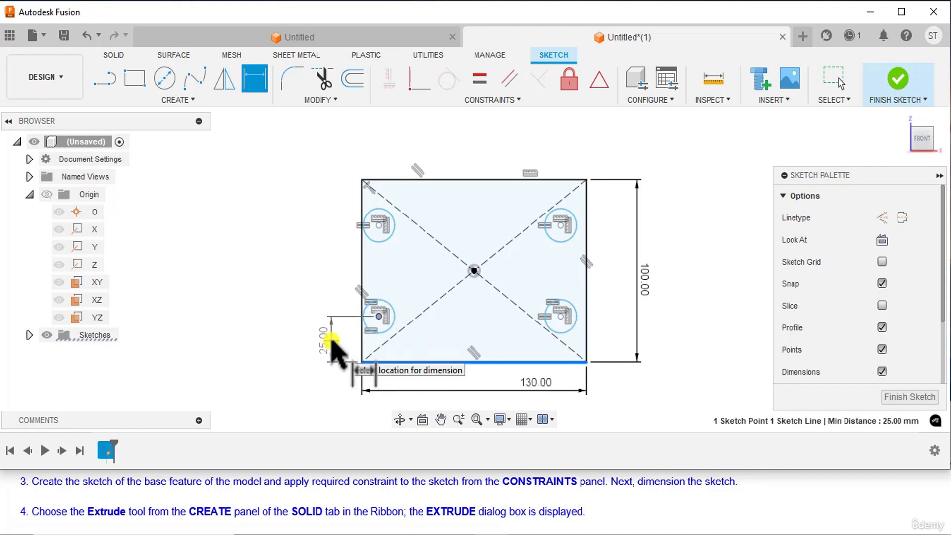
left_click(331, 342)
key("BackSpace")
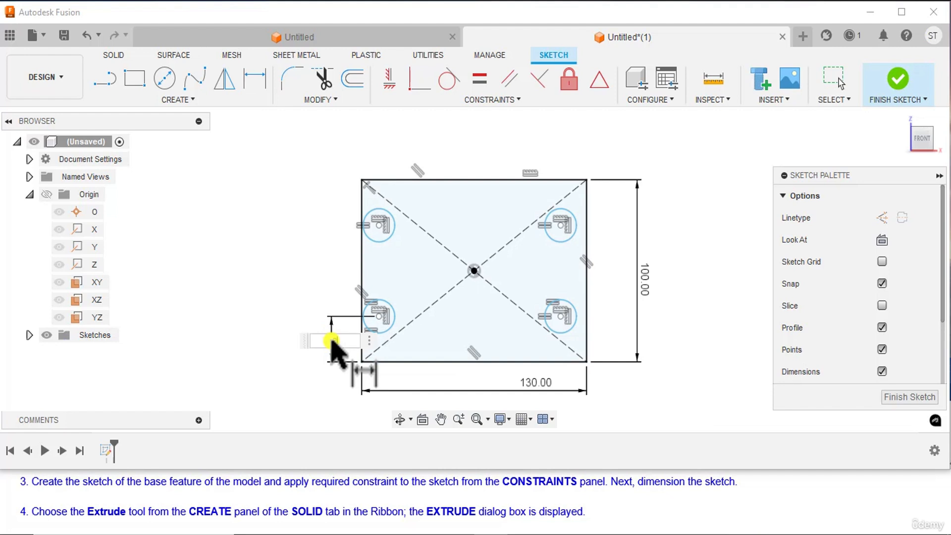
type("20")
key("Return")
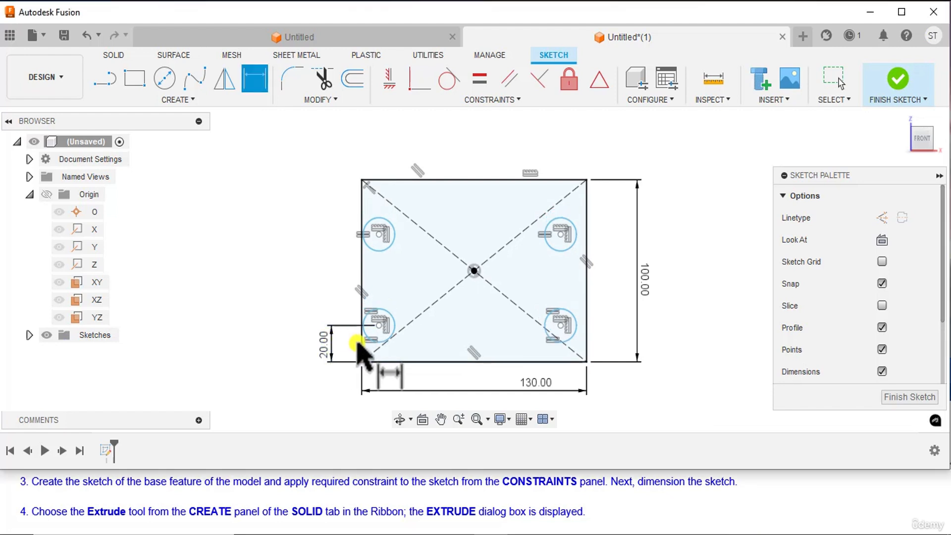
Dimension the lower-left circle's center to the rectangle's left edge and set the distance to 25 mm.
left_click(363, 344)
left_click(379, 326)
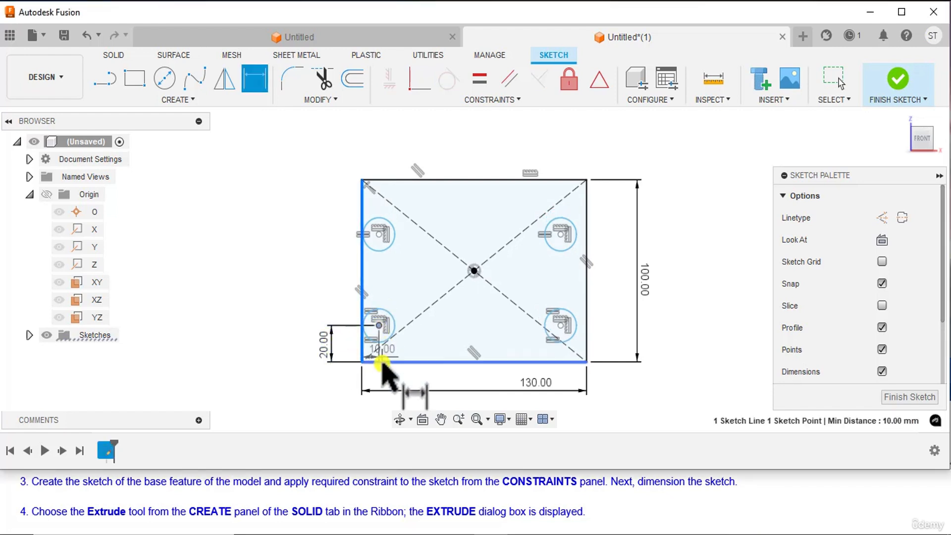
left_click(380, 383)
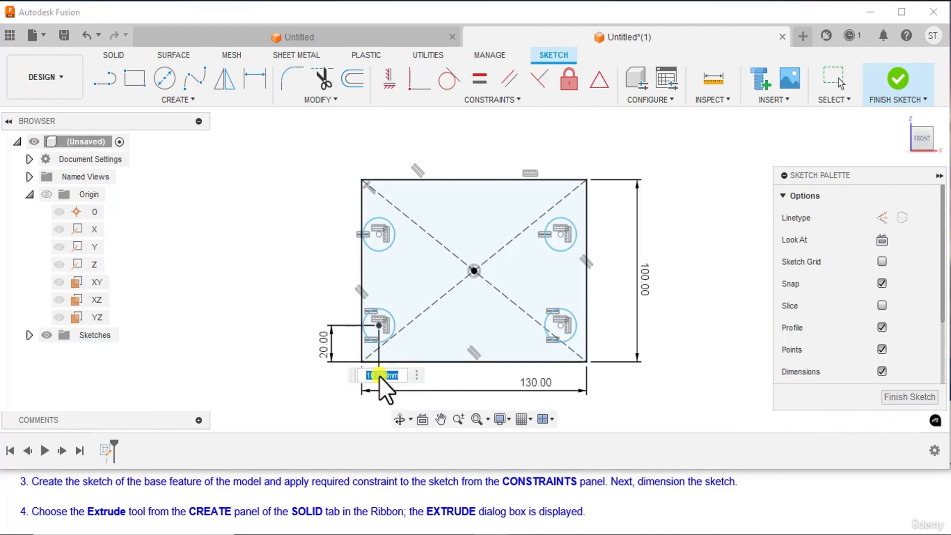
type("25")
key("Return")
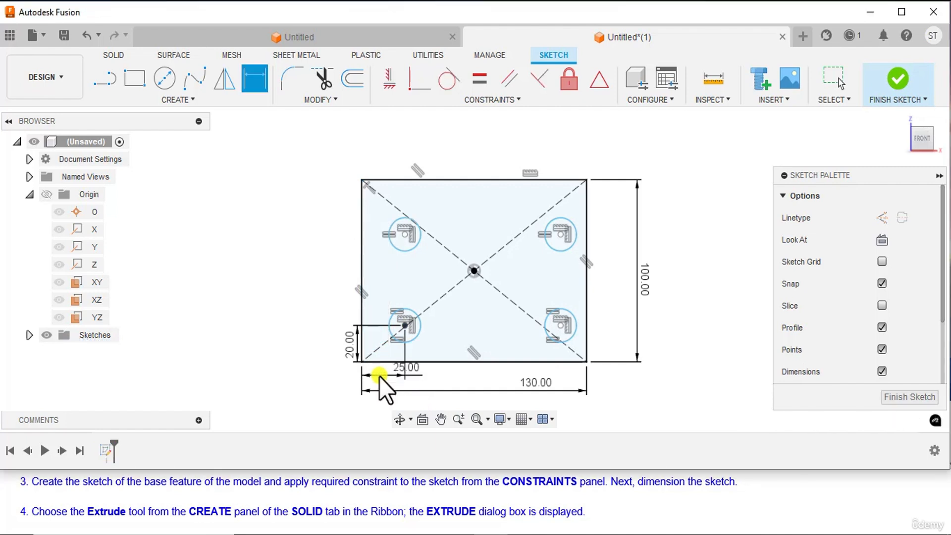
Set the horizontal distance between the two lower circle centers to 80 mm with a dimension below the rectangle.
left_click(403, 326)
left_click(561, 326)
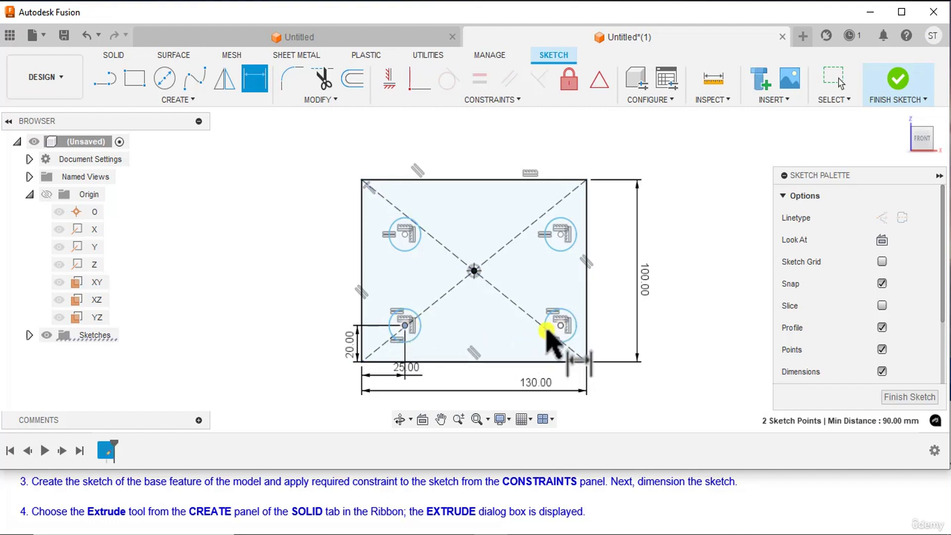
left_click(472, 376)
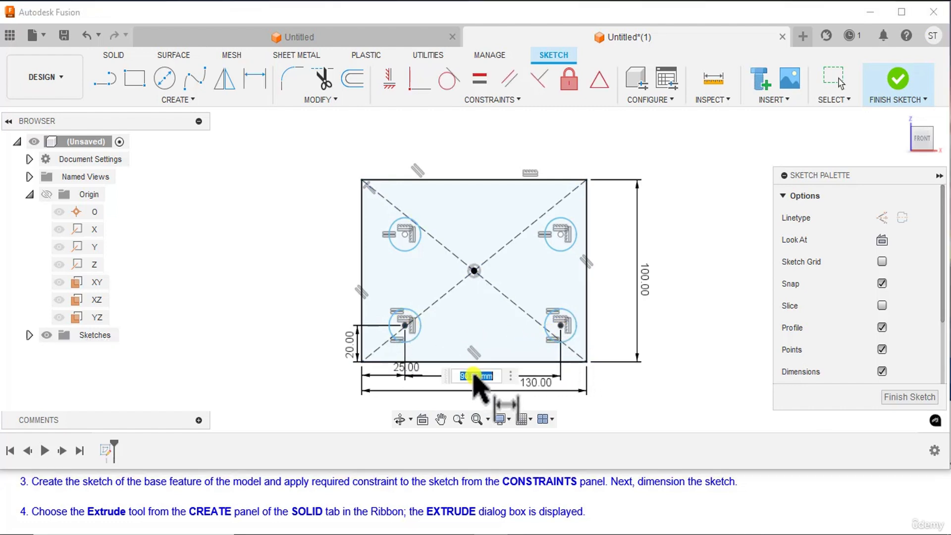
type("80")
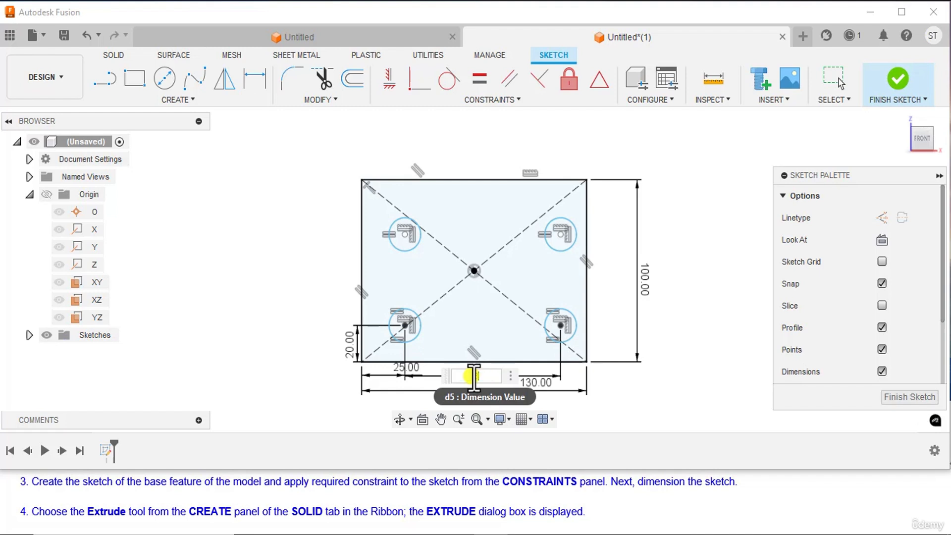
key("Return")
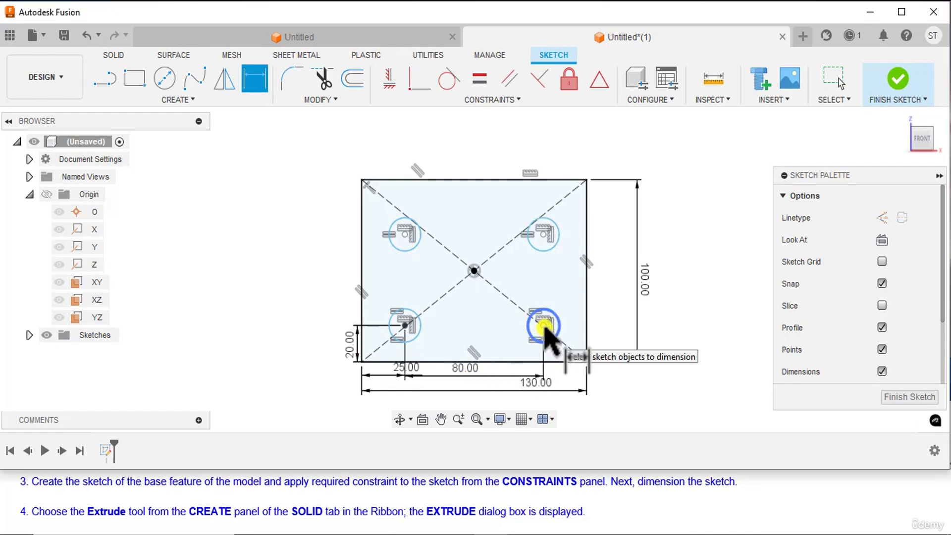
Set the vertical distance between the two right-hand circle centers to 60 mm with a dimension beside the rectangle.
left_click(543, 326)
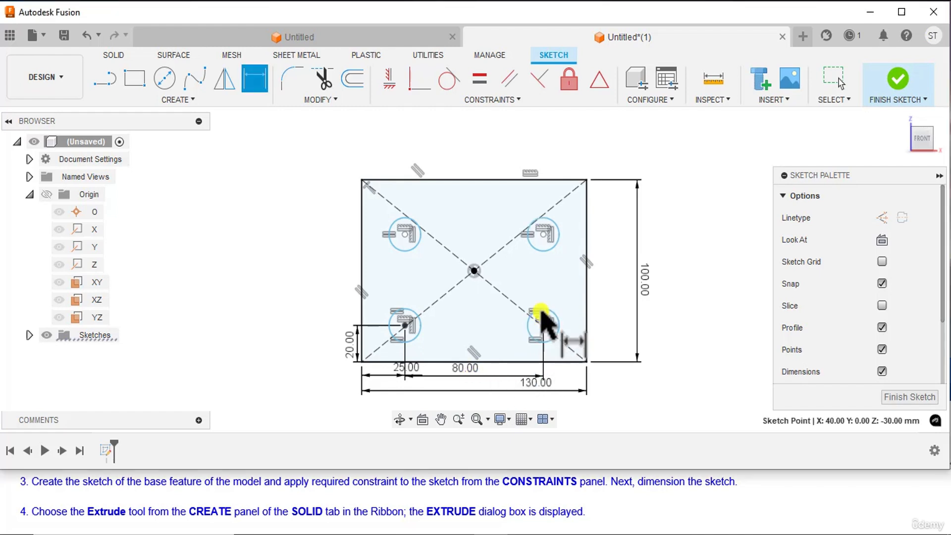
left_click(543, 234)
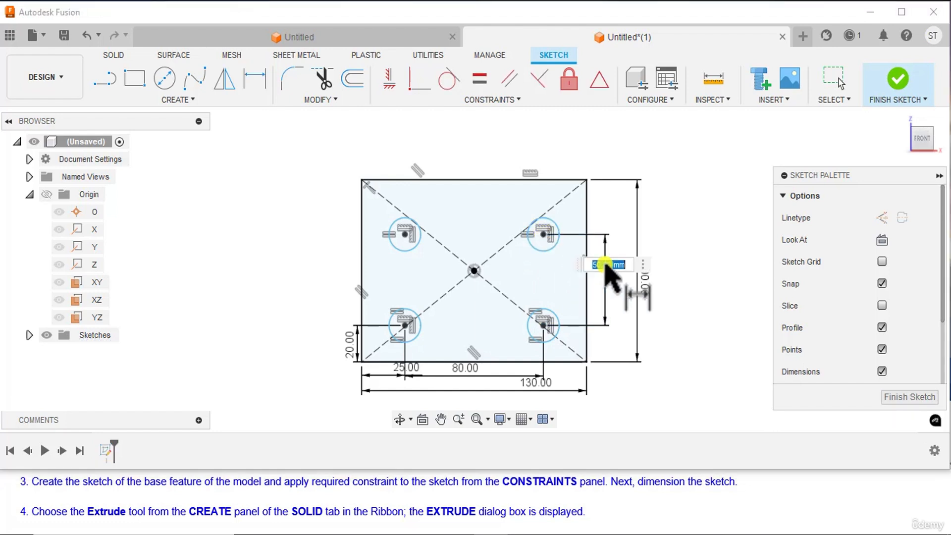
left_click(607, 265)
type("60")
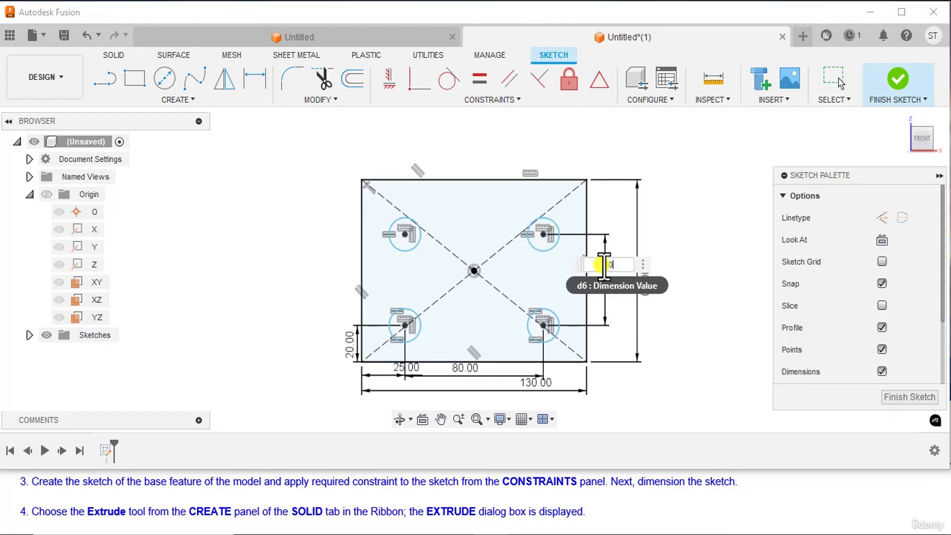
key("Return")
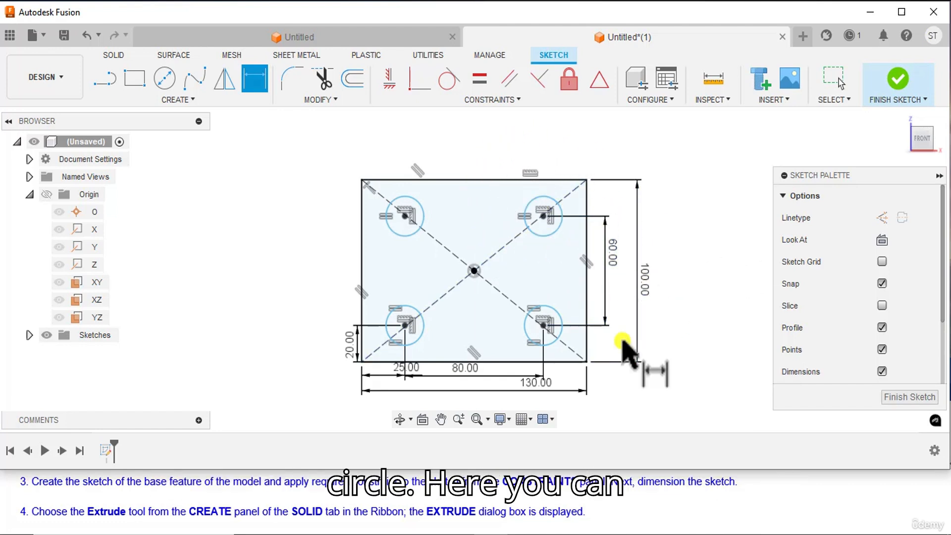
Check the reference drawing for the hole size and dimension the upper-right circle's diameter as 10 mm.
left_click(561, 533)
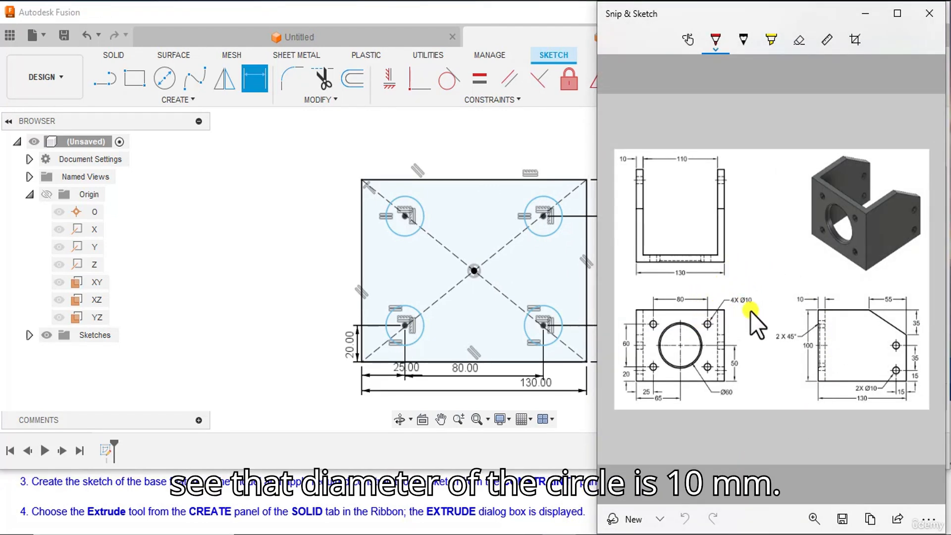
left_click(560, 534)
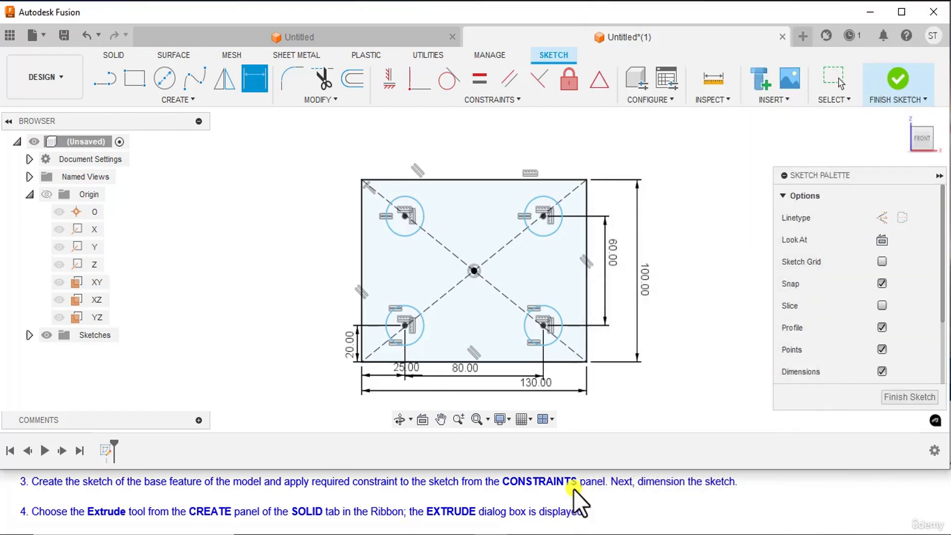
left_click(555, 230)
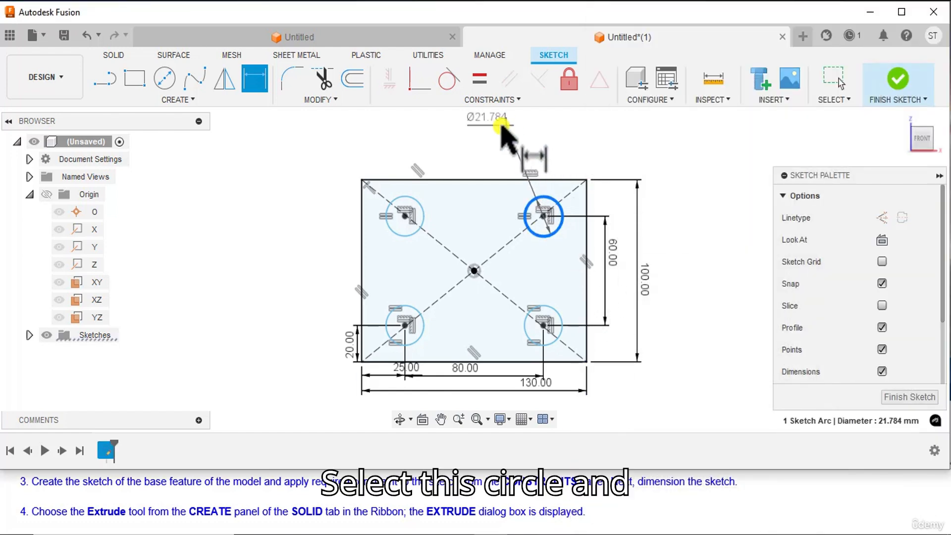
left_click(498, 148)
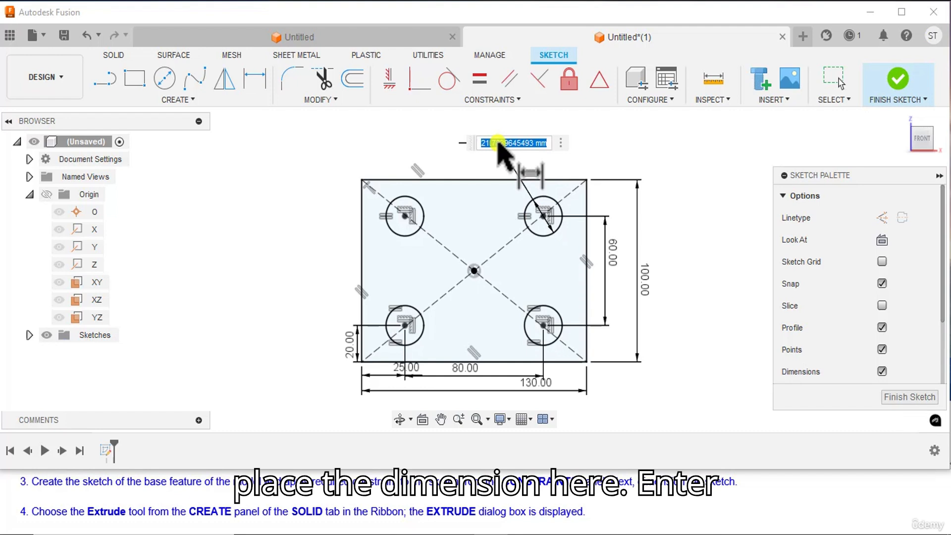
type("10")
key("Return")
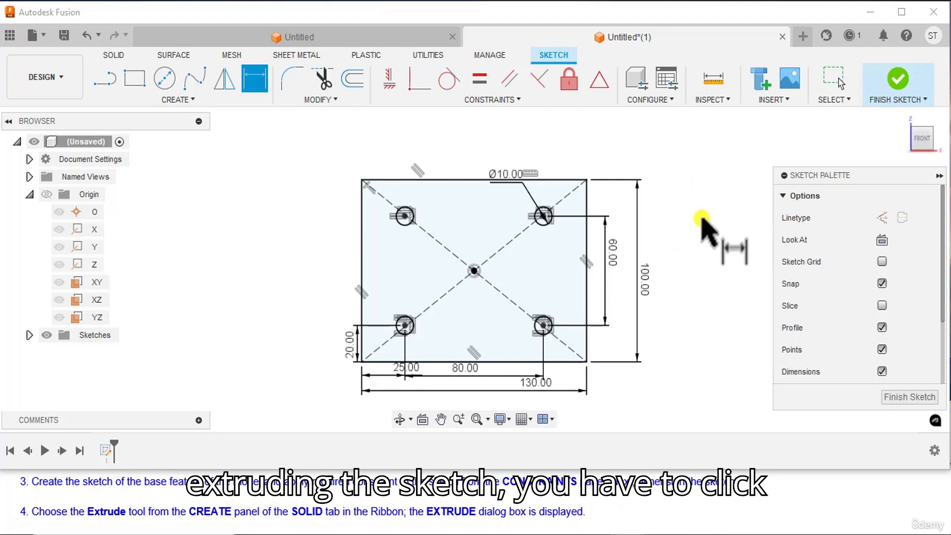
Finish the sketch and extrude the area outside the four circles 10 mm to one side as a new body.
left_click(902, 75)
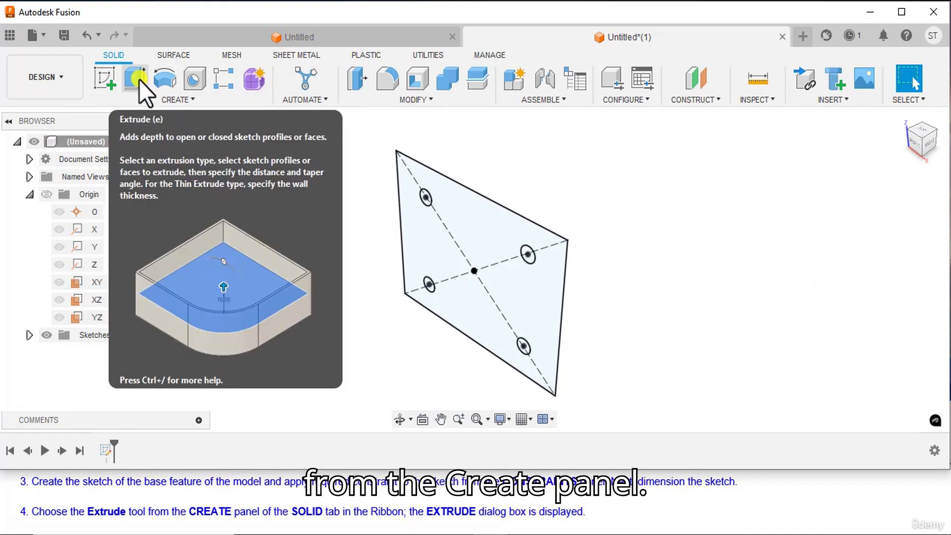
left_click(136, 78)
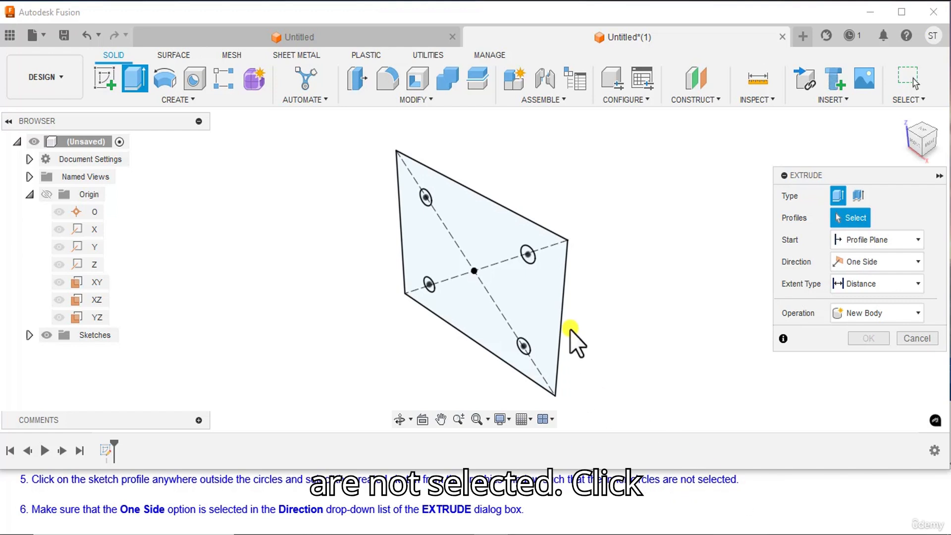
left_click(540, 307)
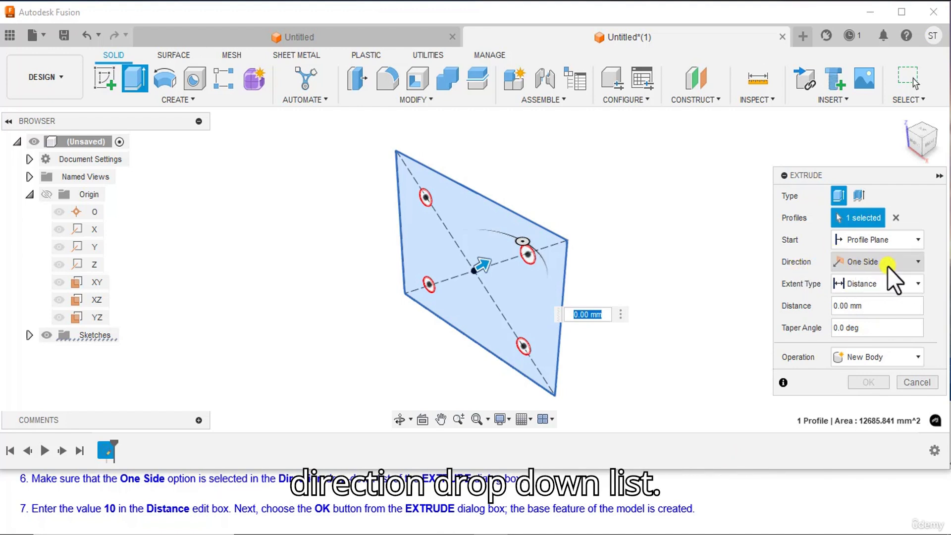
scroll(156, 493, "down", 1)
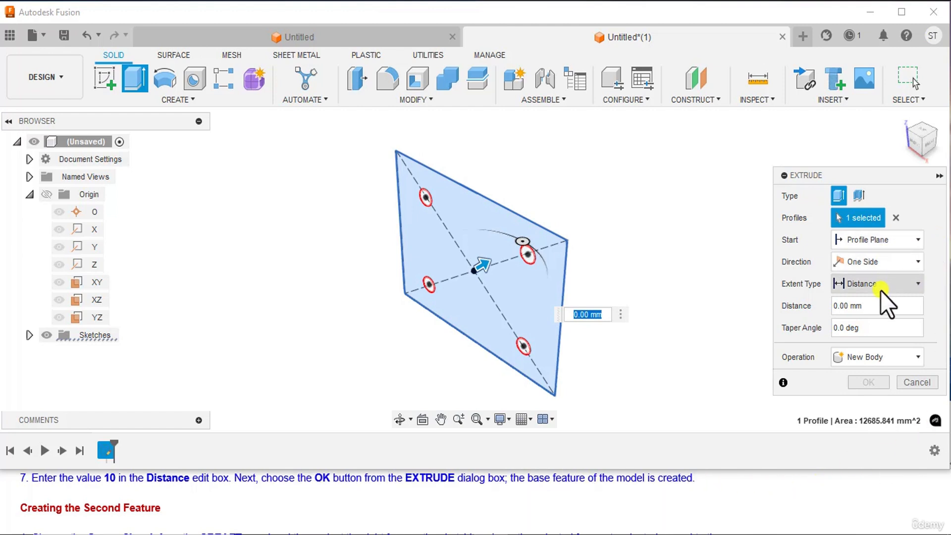
left_click(875, 305)
type("1")
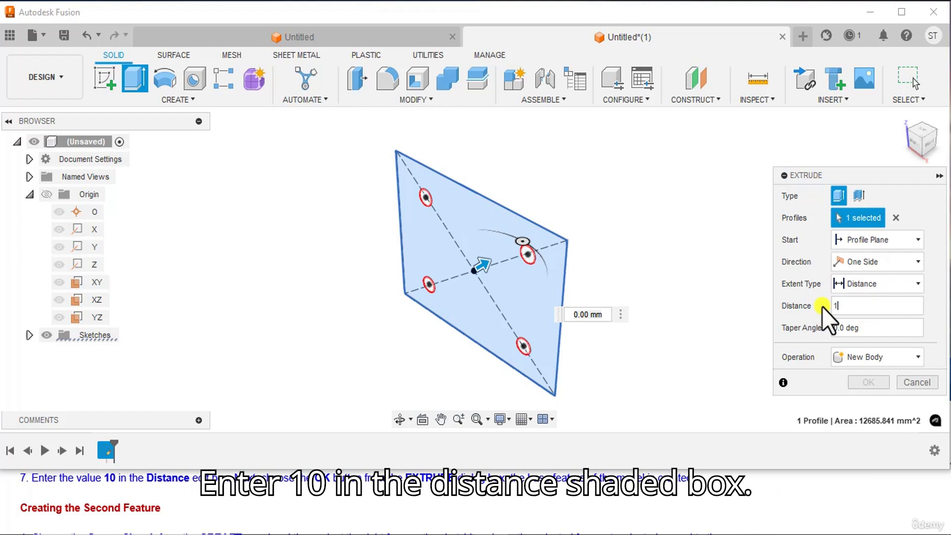
type("0")
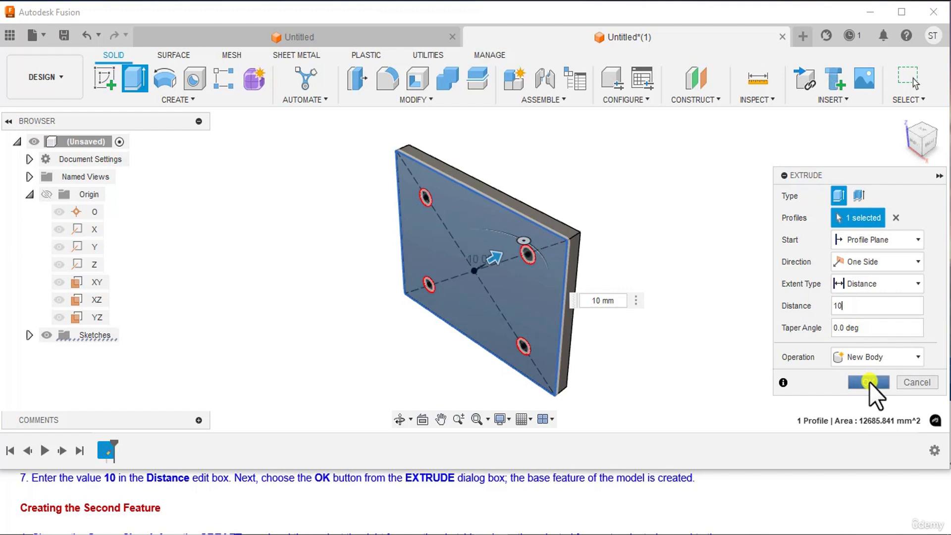
left_click(870, 382)
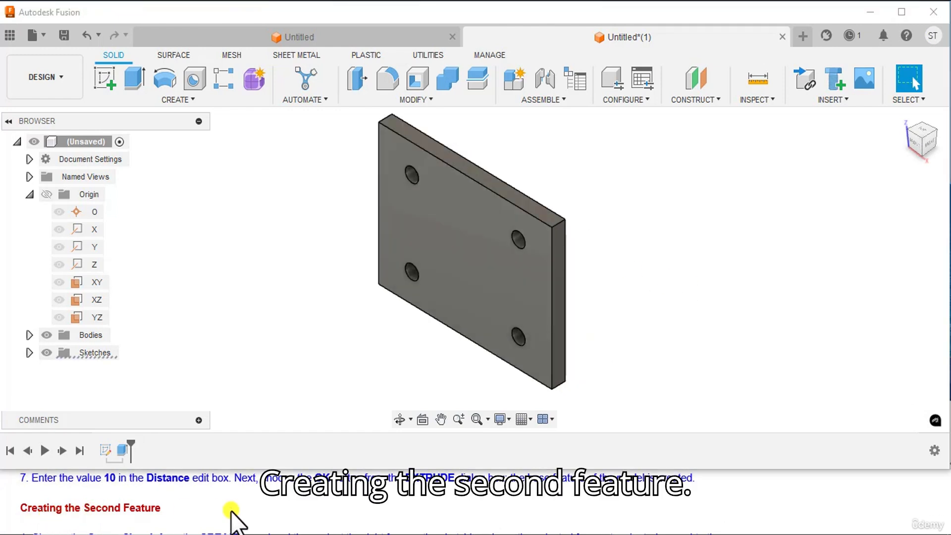
Start a new sketch on the plate's narrow right-hand side face.
scroll(231, 511, "down", 1)
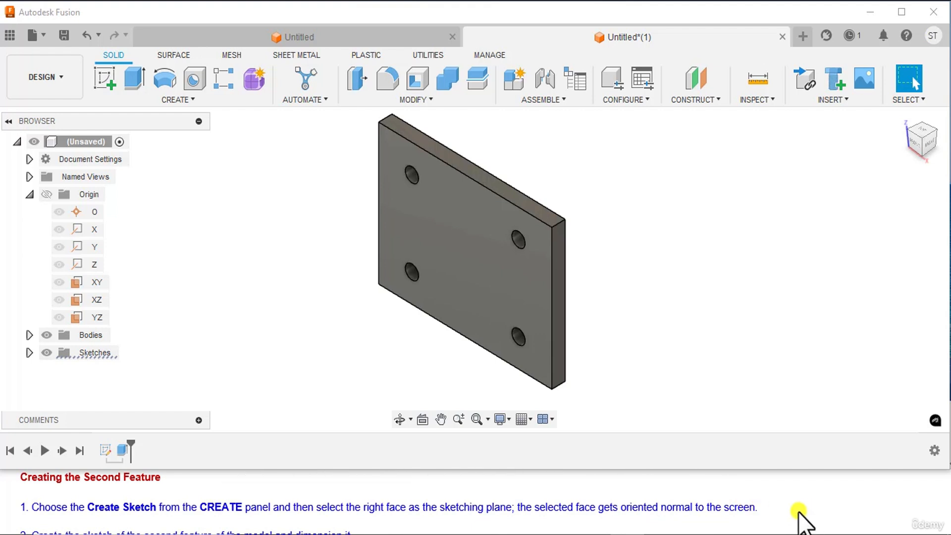
left_click(111, 88)
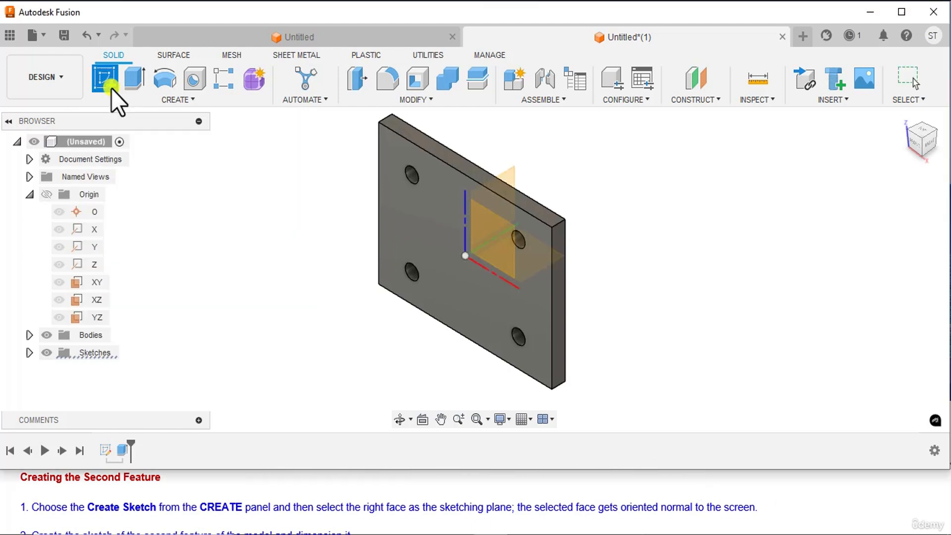
left_click(561, 313)
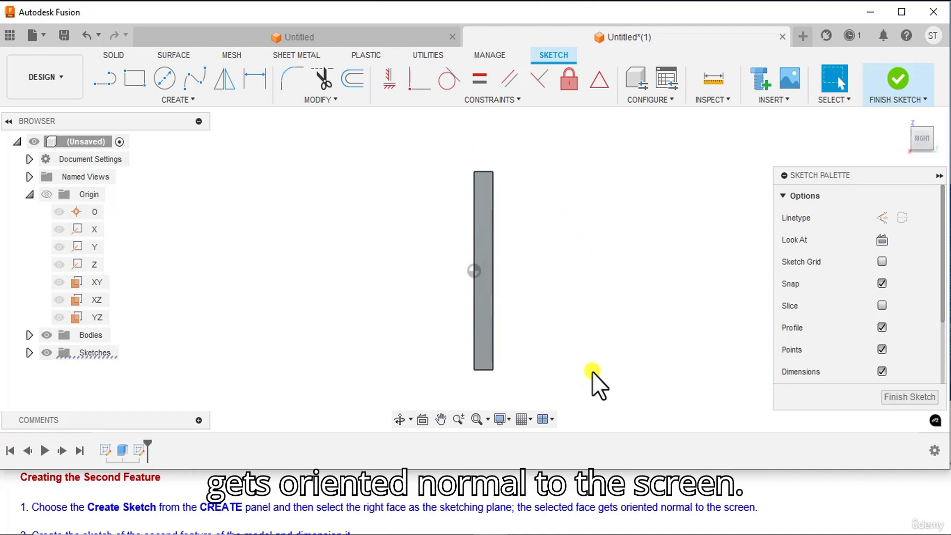
scroll(551, 503, "down", 2)
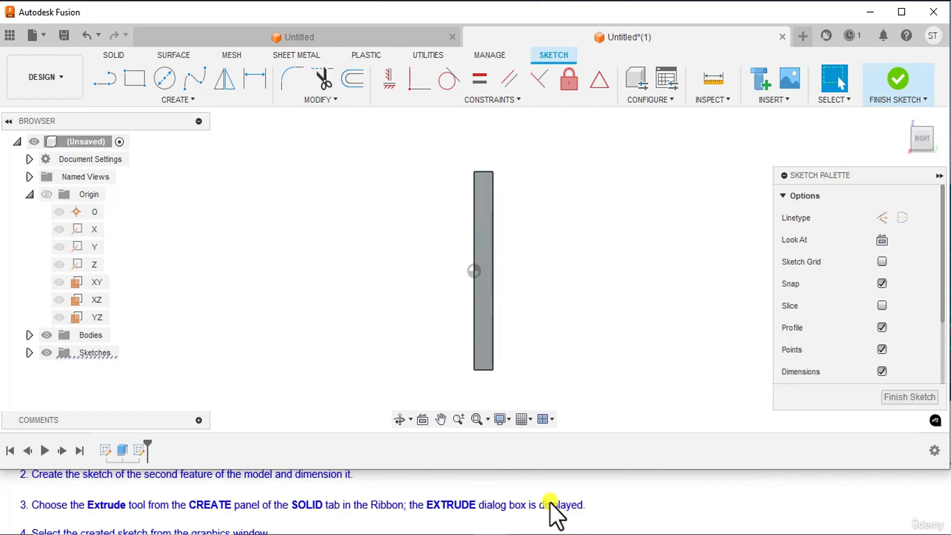
scroll(221, 502, "up", 1)
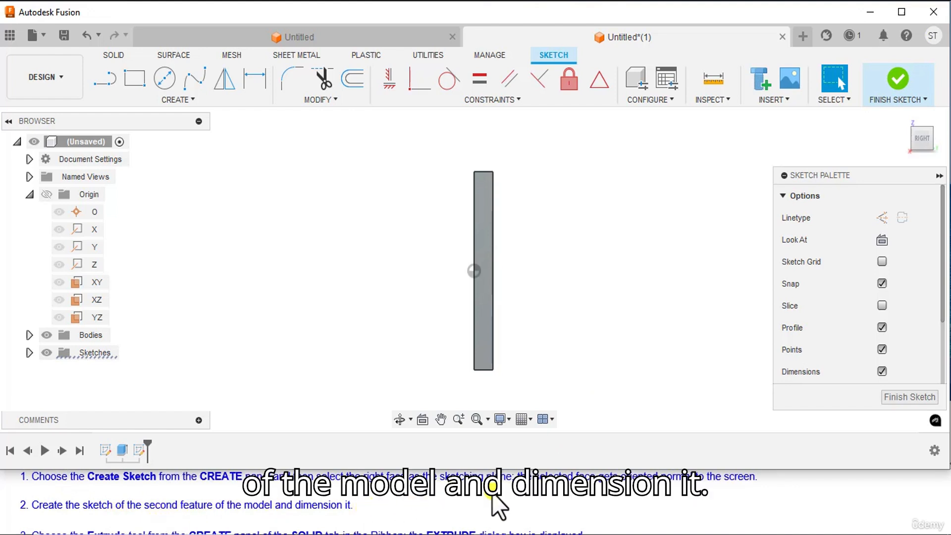
Sketch a closed line profile from the plate's upper corner to its lower corner, with a sloped upper outer edge about 43 mm long.
left_click(639, 534)
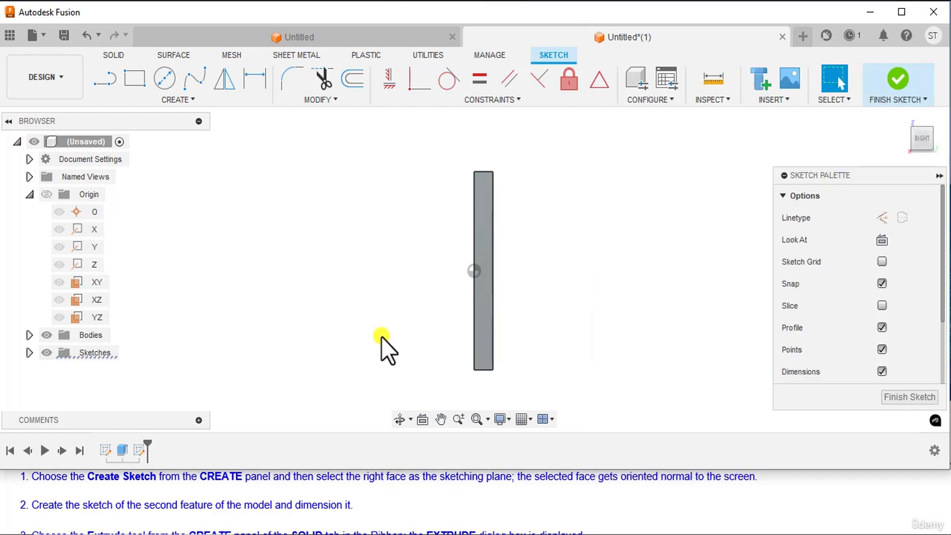
left_click(105, 84)
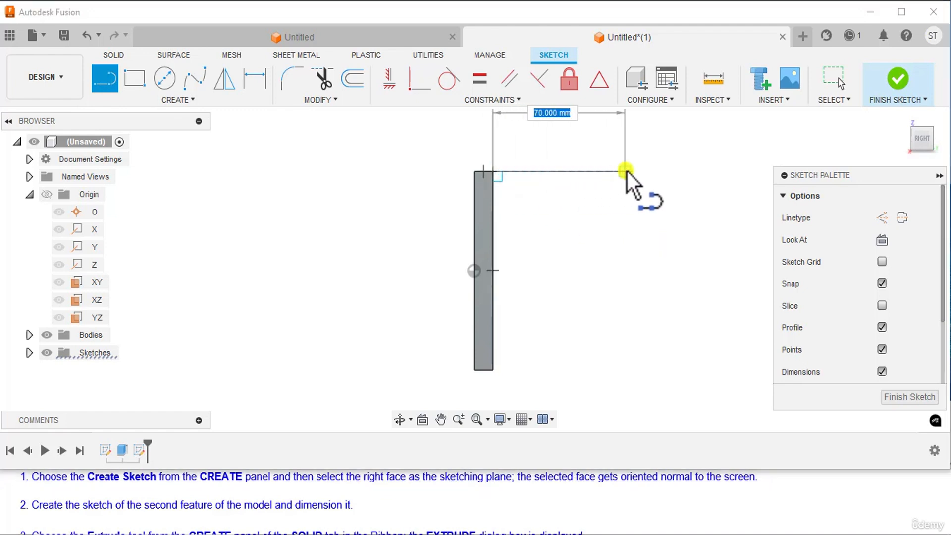
left_click(635, 171)
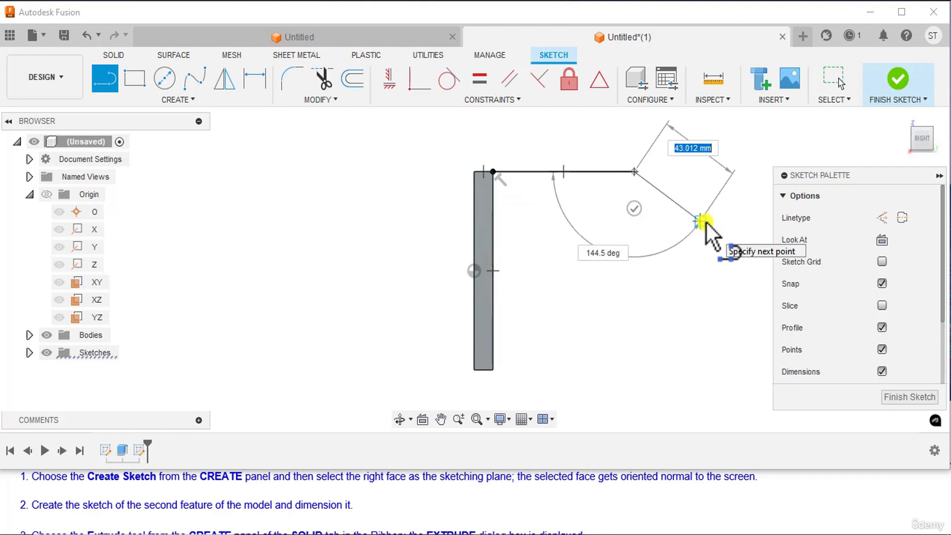
left_click(700, 221)
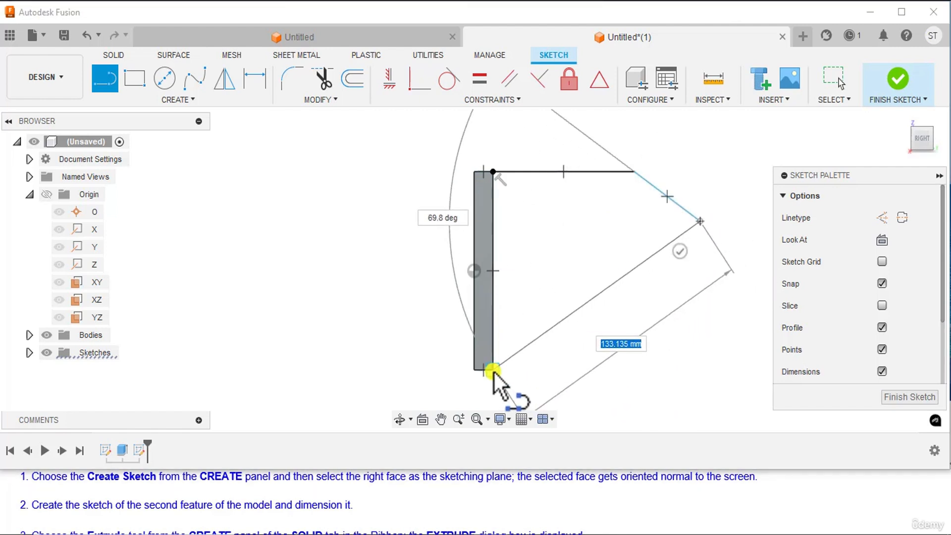
left_click(700, 369)
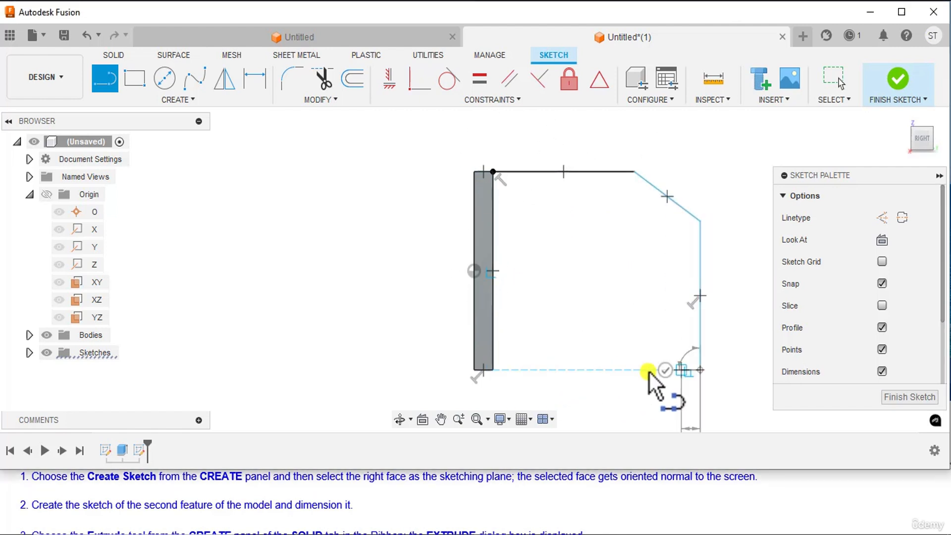
left_click(494, 370)
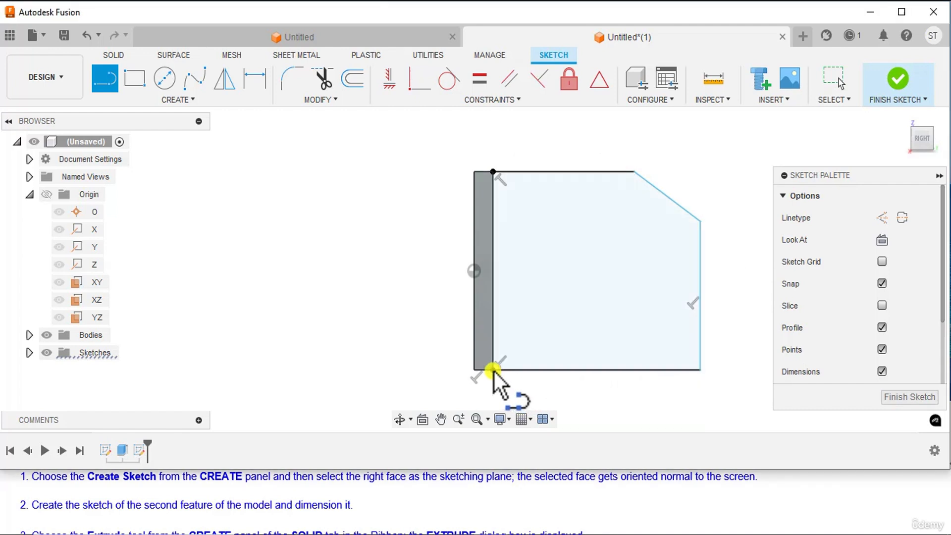
right_click(681, 152)
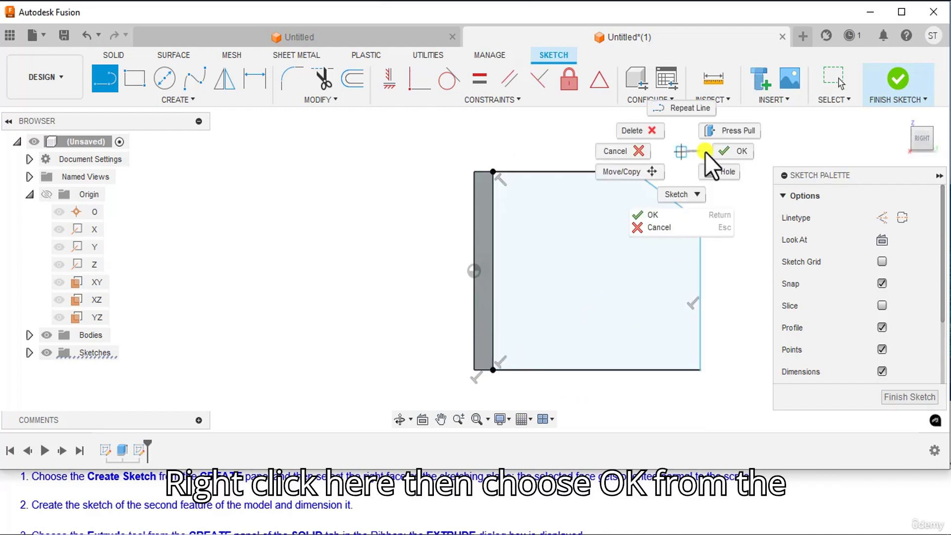
left_click(733, 155)
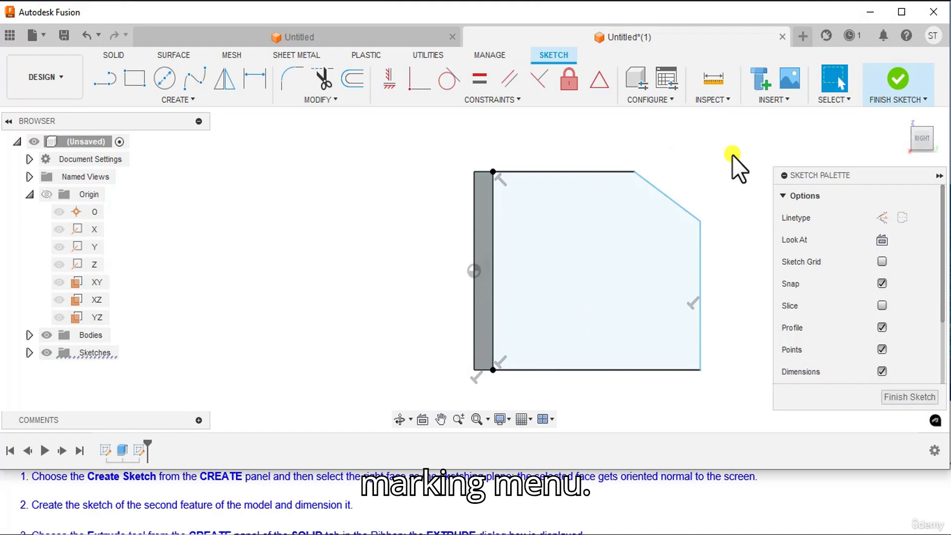
Draw two vertically aligned circles near the profile's lower outer corner, the upper 10 mm and the lower 14 mm in diameter.
left_click_drag(725, 233, 607, 224)
key("Escape")
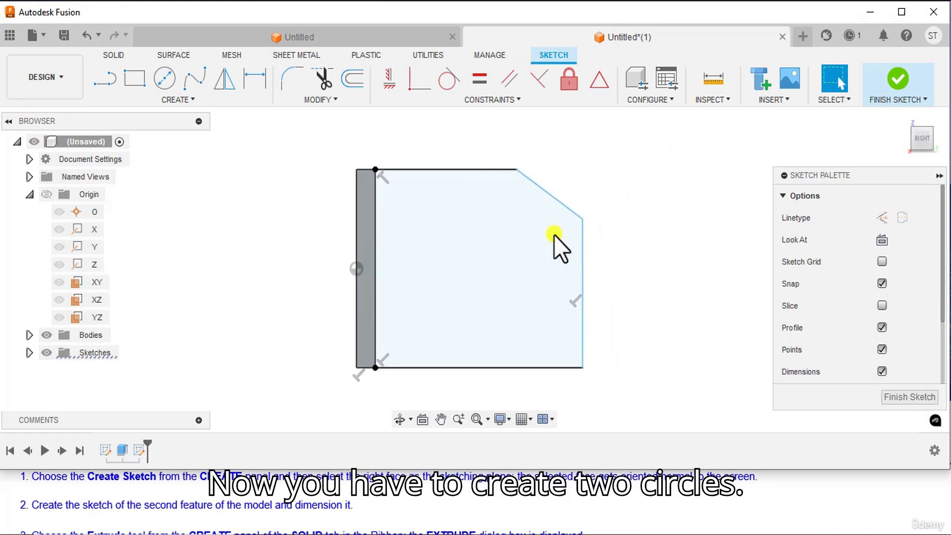
left_click(168, 77)
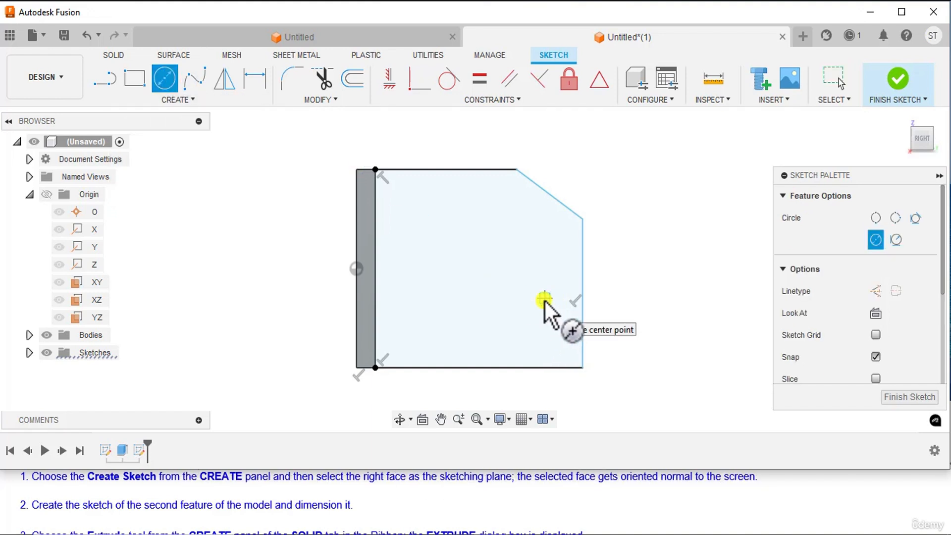
left_click(544, 299)
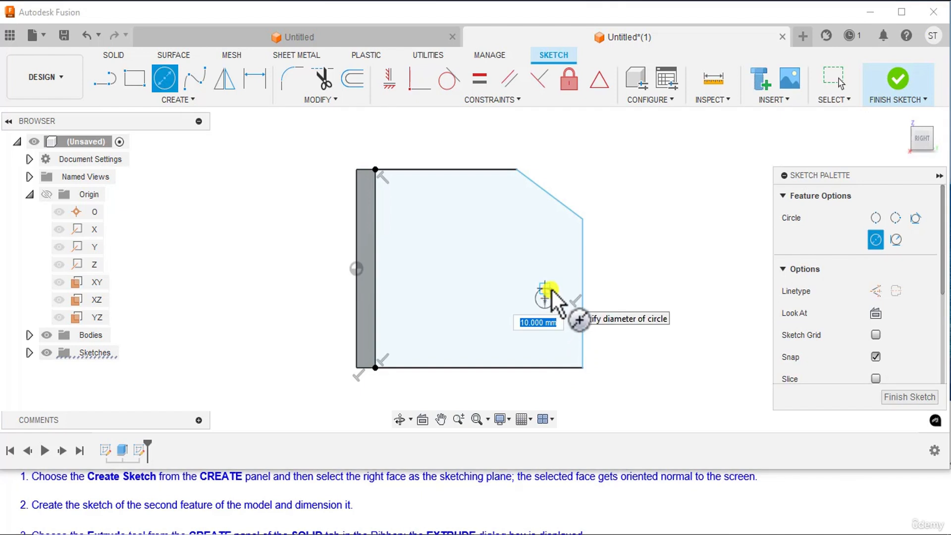
key("Return")
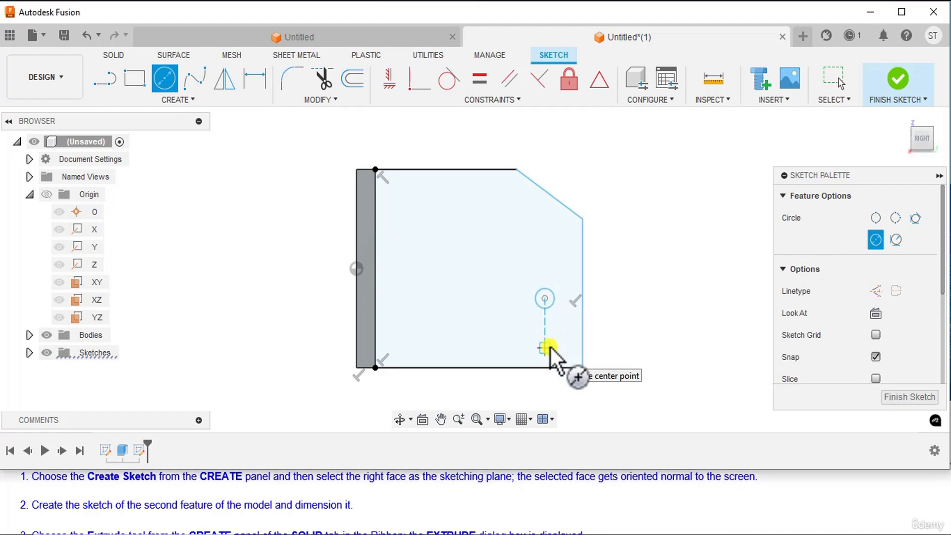
left_click(548, 337)
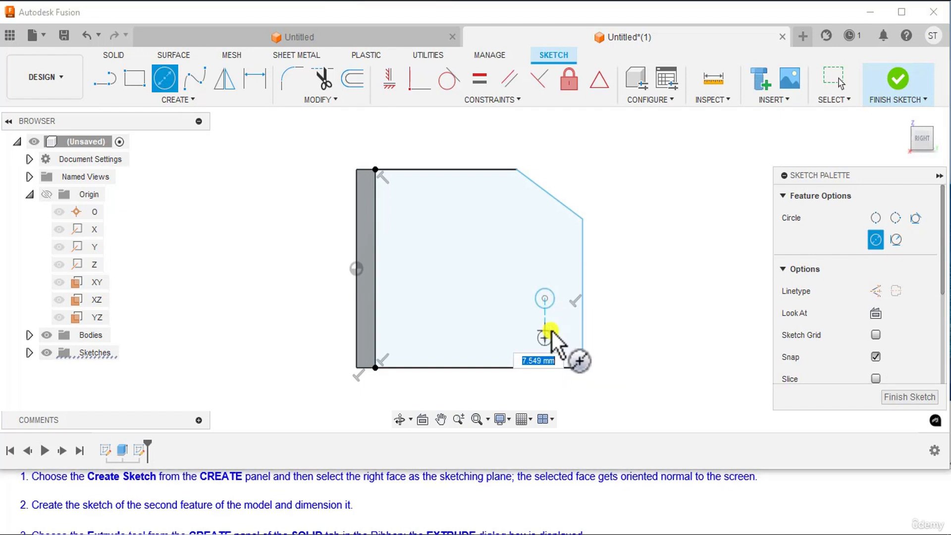
type("14")
key("Return")
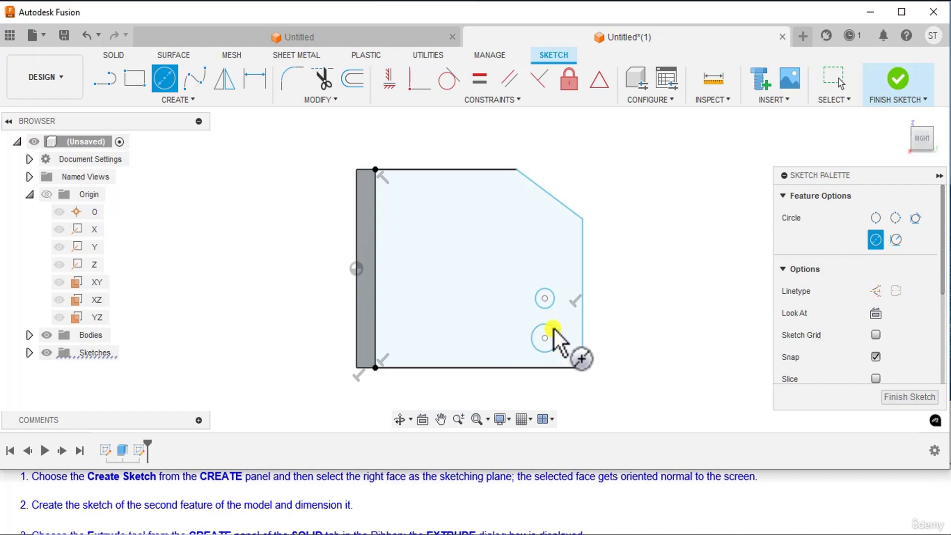
right_click(668, 190)
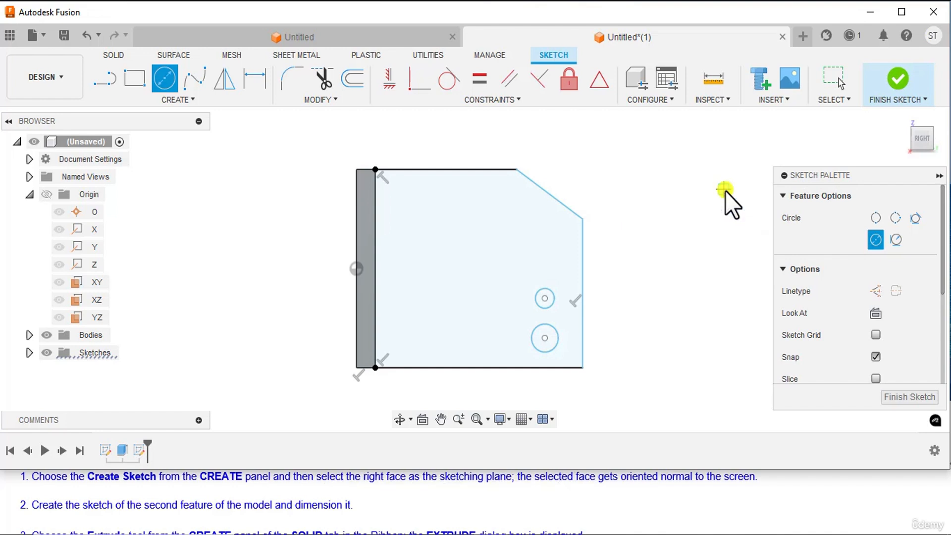
key("Escape")
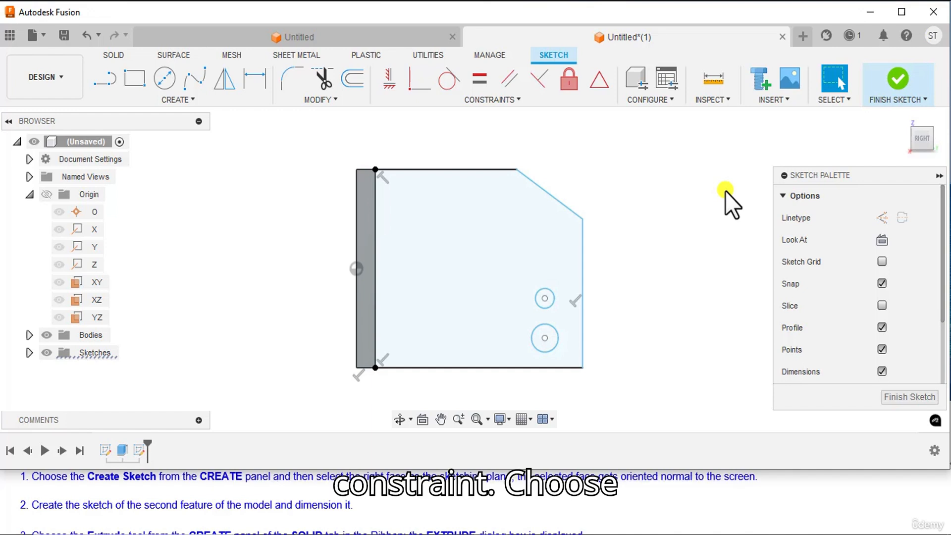
Apply an Equal constraint between the upper and lower circles.
left_click(485, 85)
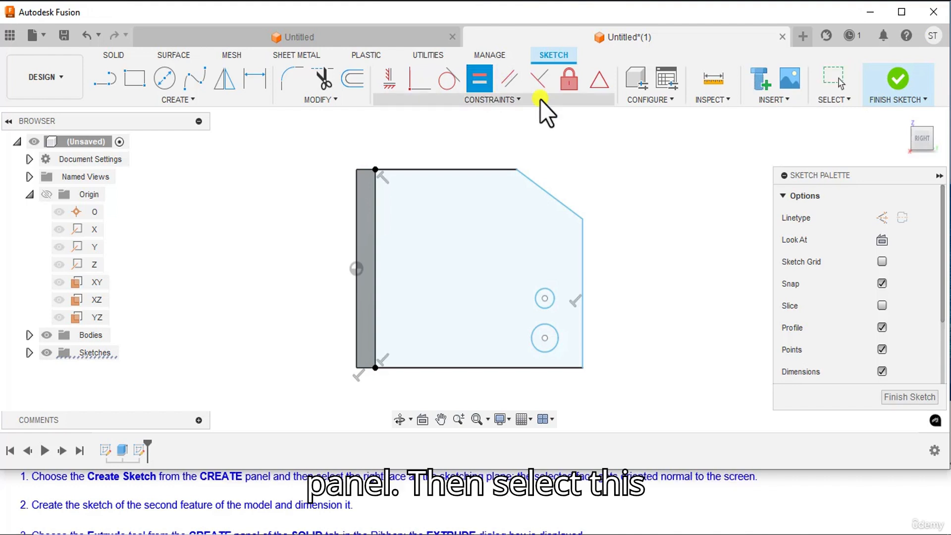
left_click(552, 308)
left_click(550, 329)
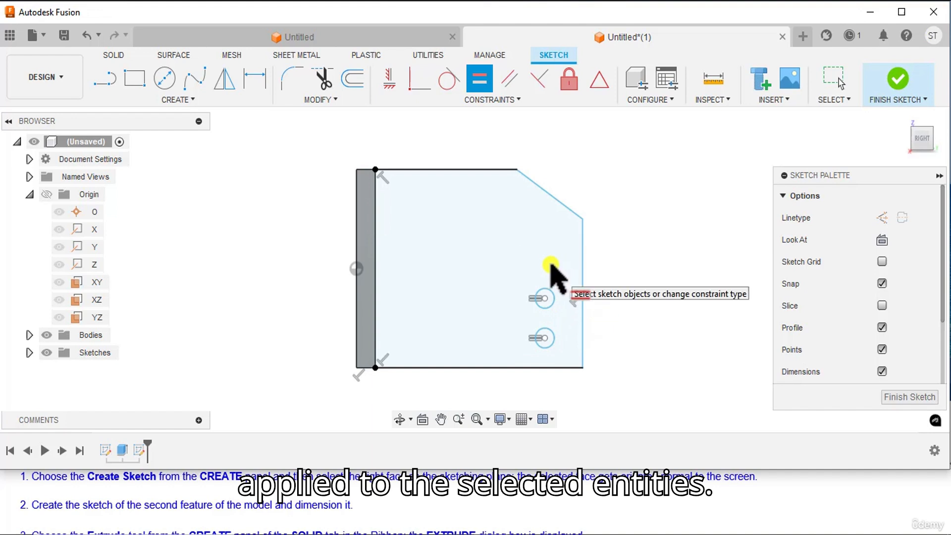
Align the centre points of the two circles vertically with a Horizontal/Vertical constraint.
left_click(392, 84)
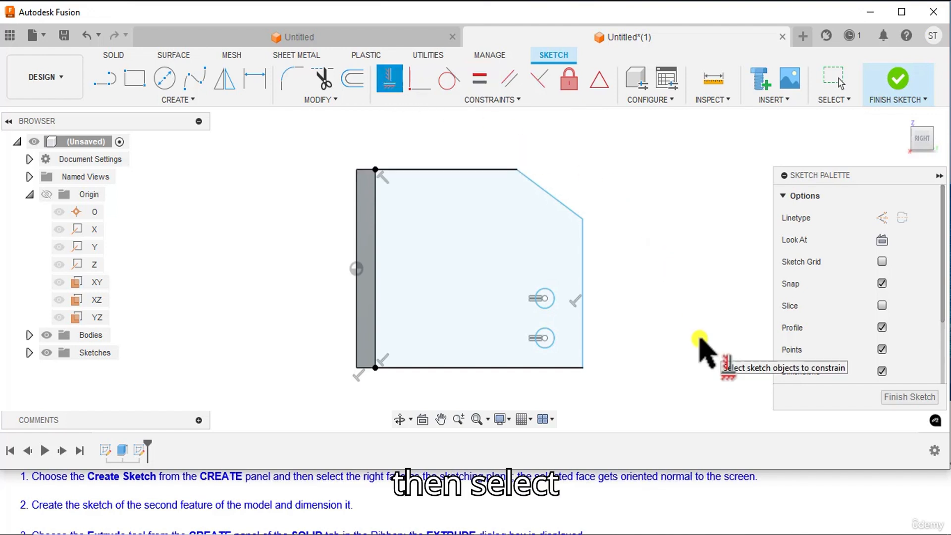
left_click(545, 299)
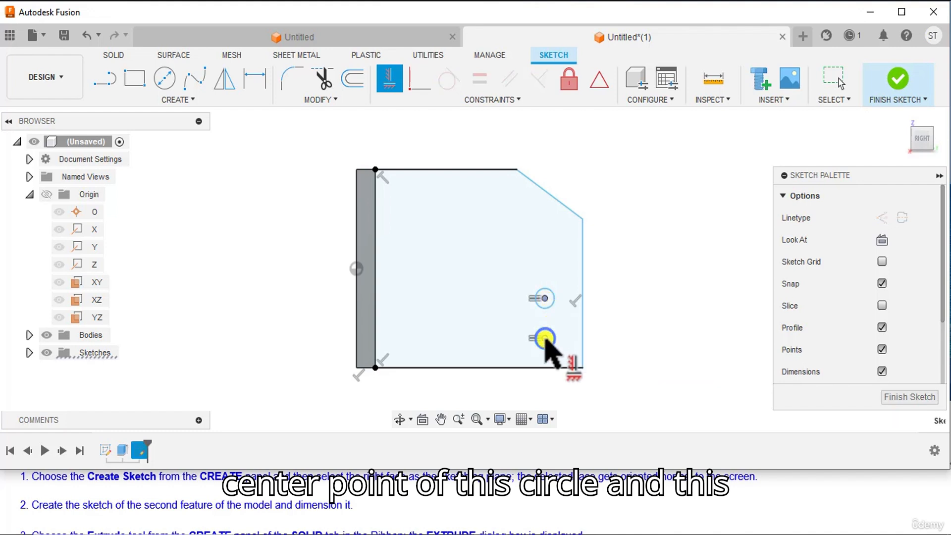
left_click(545, 339)
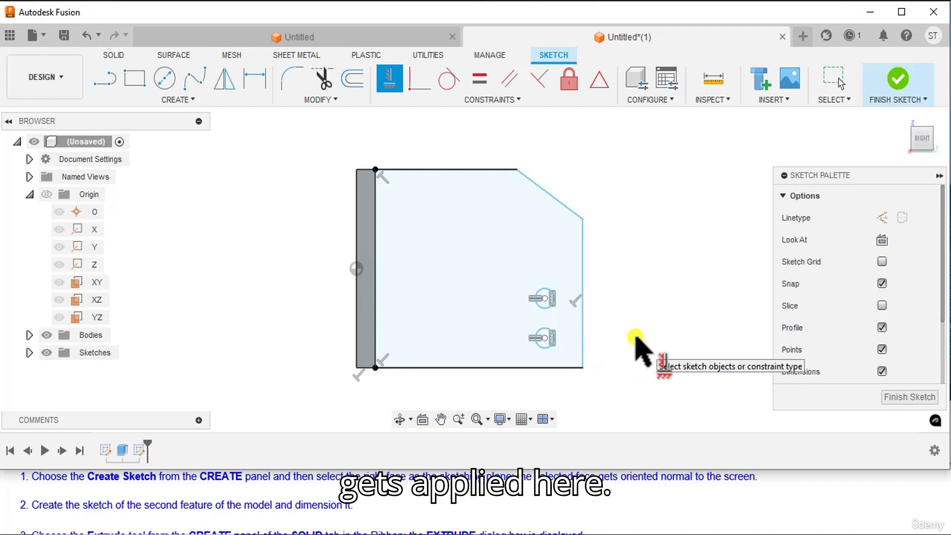
right_click(653, 166)
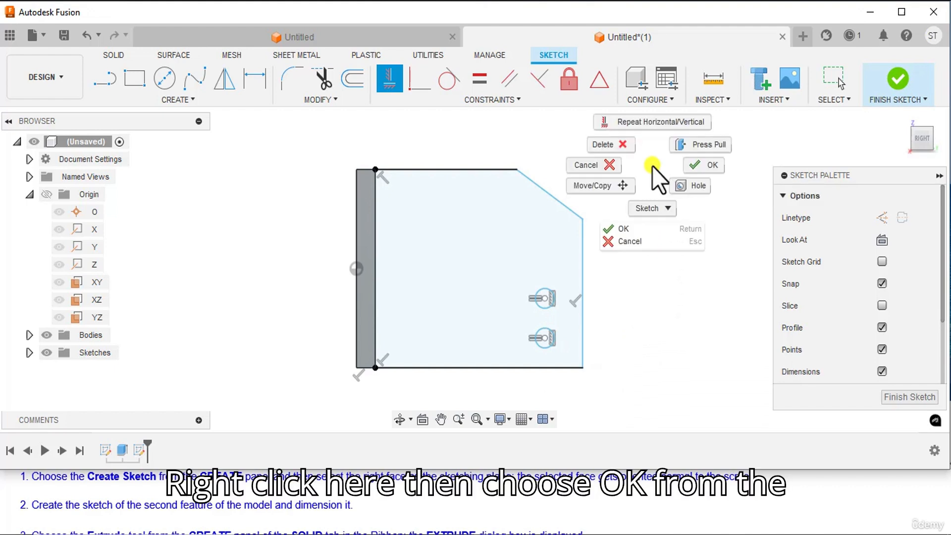
left_click(701, 170)
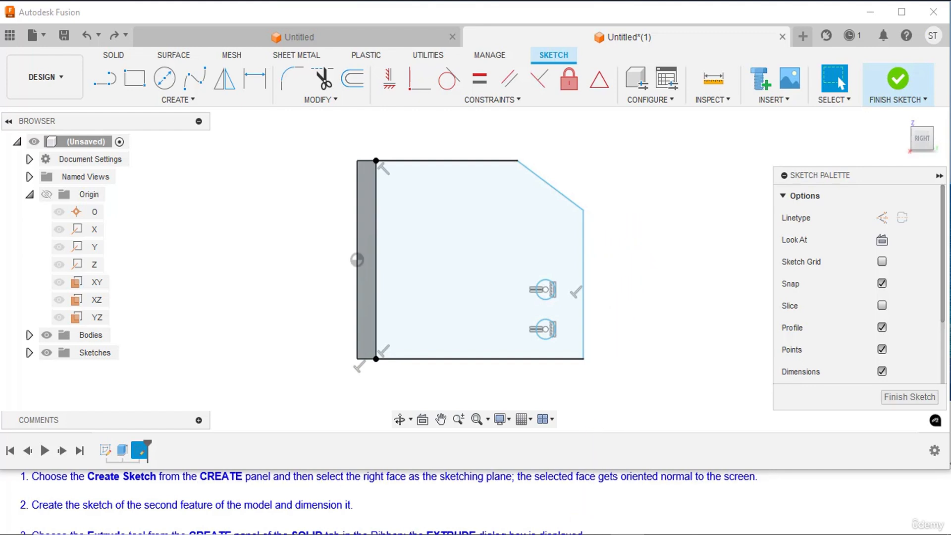
Consult the bracket's reference drawing and dimension the sloped edge's horizontal extent as 55 mm.
left_click(575, 534)
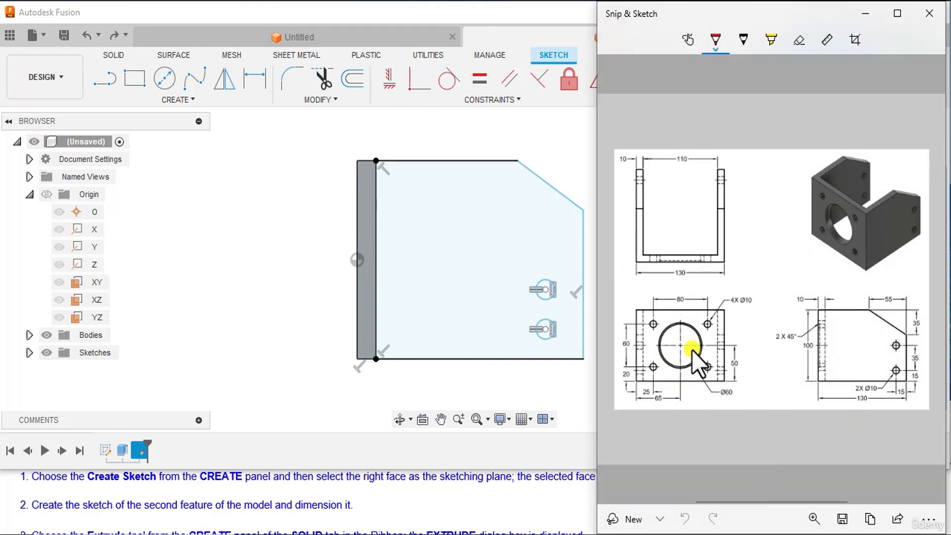
left_click(575, 534)
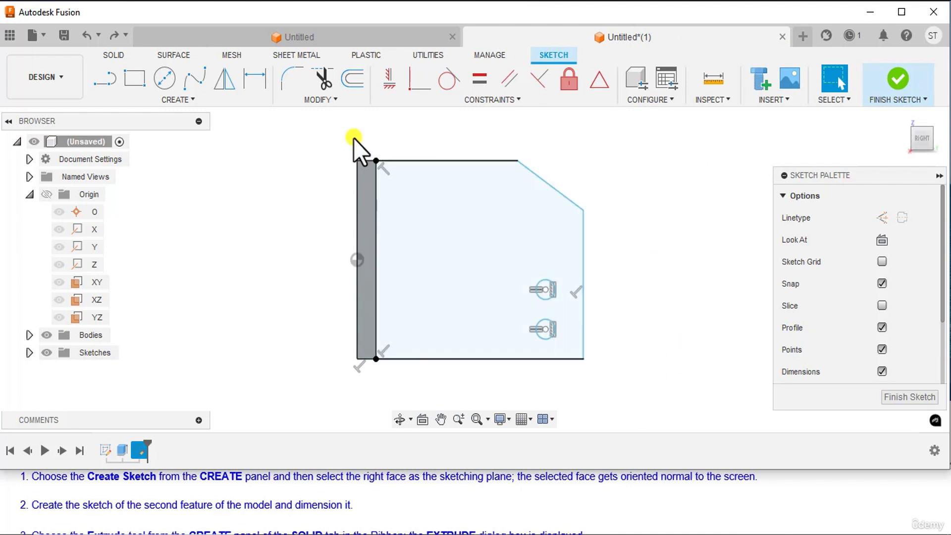
left_click(256, 84)
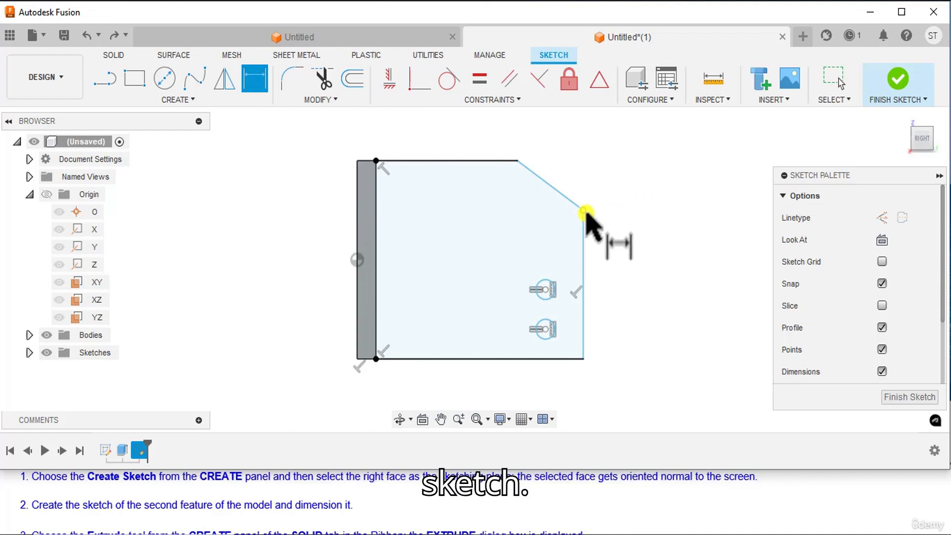
left_click(519, 162)
left_click(568, 145)
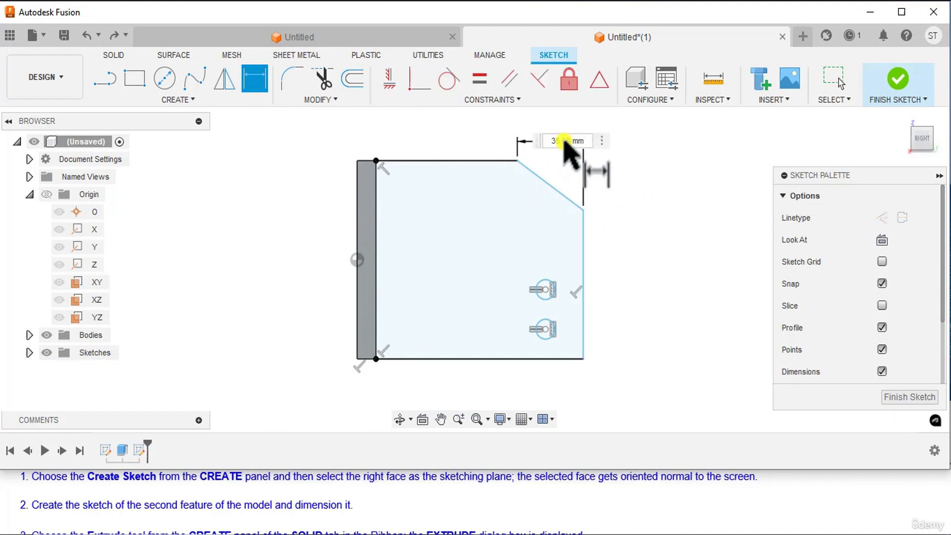
type("55")
key("Return")
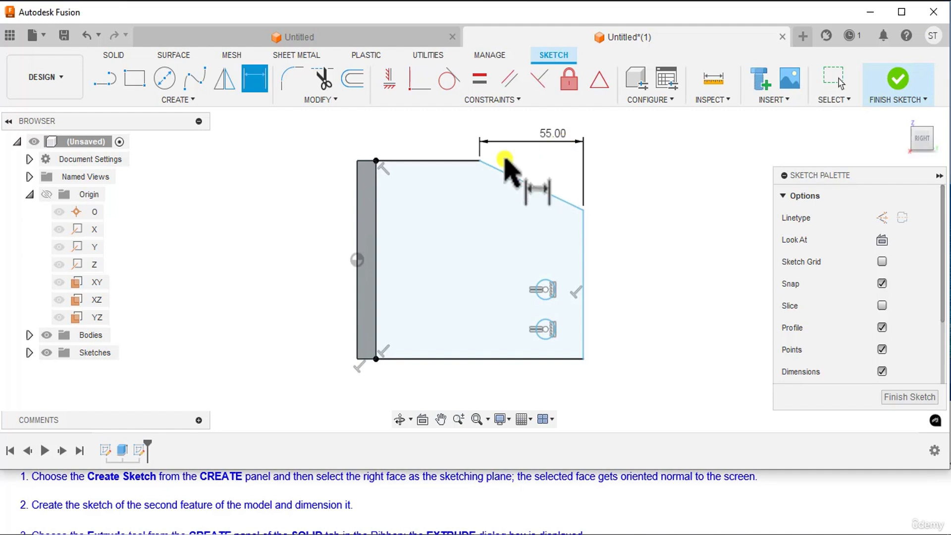
Dimension the sloped edge's vertical extent as 35 mm.
left_click(579, 206)
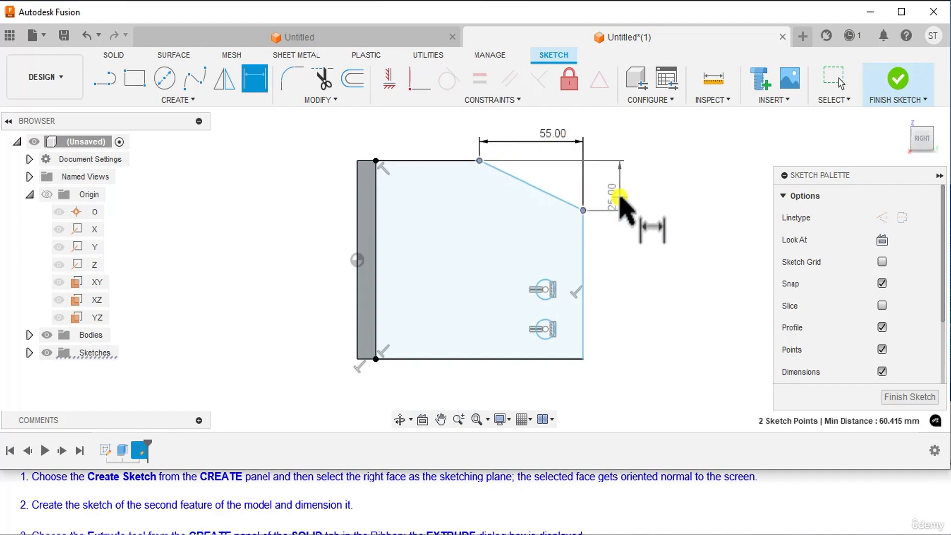
left_click(621, 197)
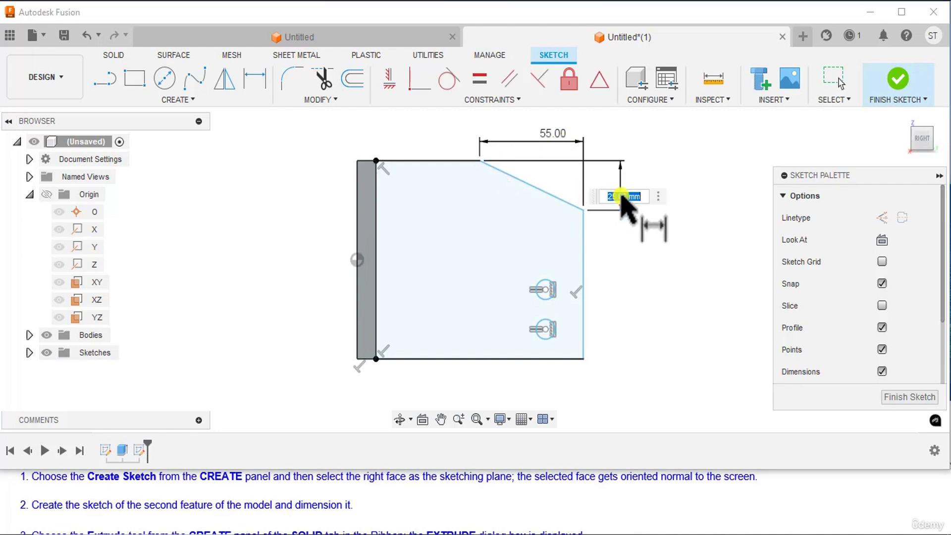
type("35")
key("Return")
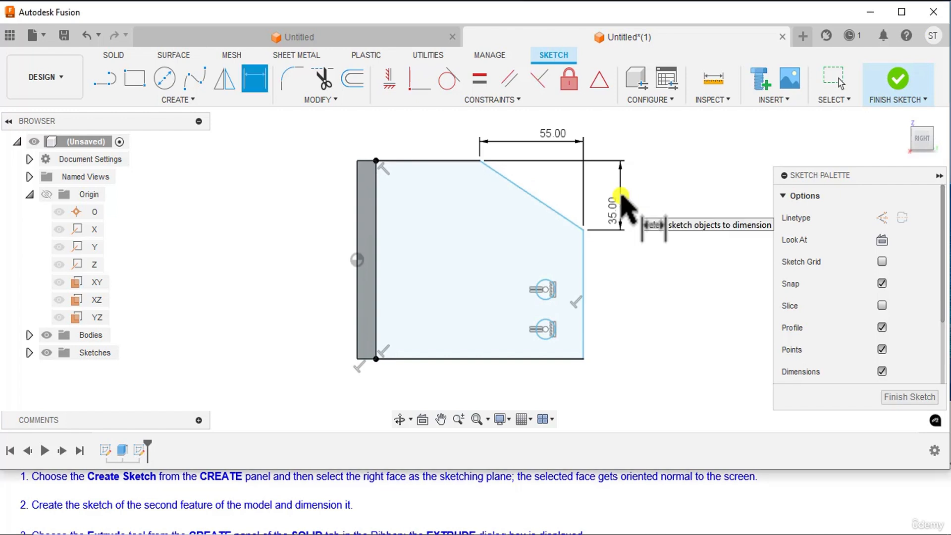
Dimension the profile's lower horizontal edge as 120 mm.
left_click(550, 359)
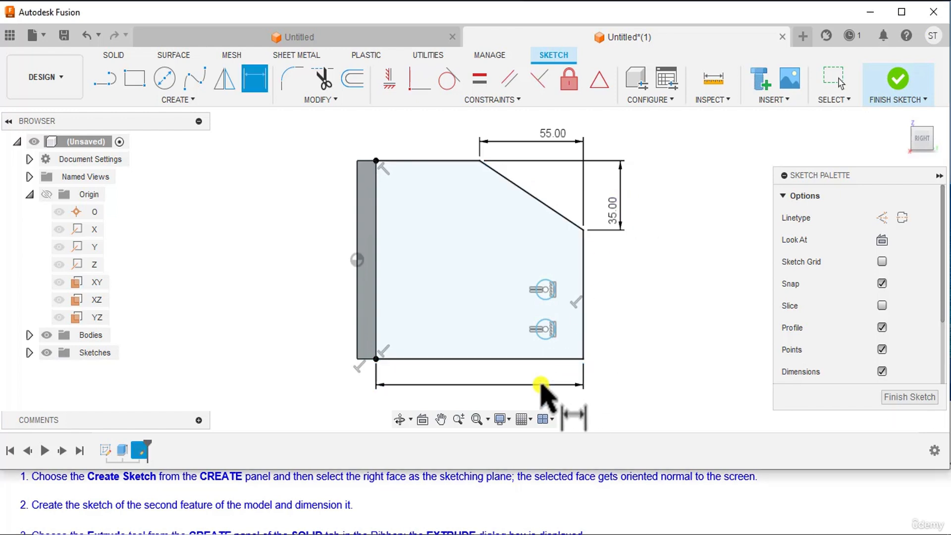
left_click(541, 385)
type("120")
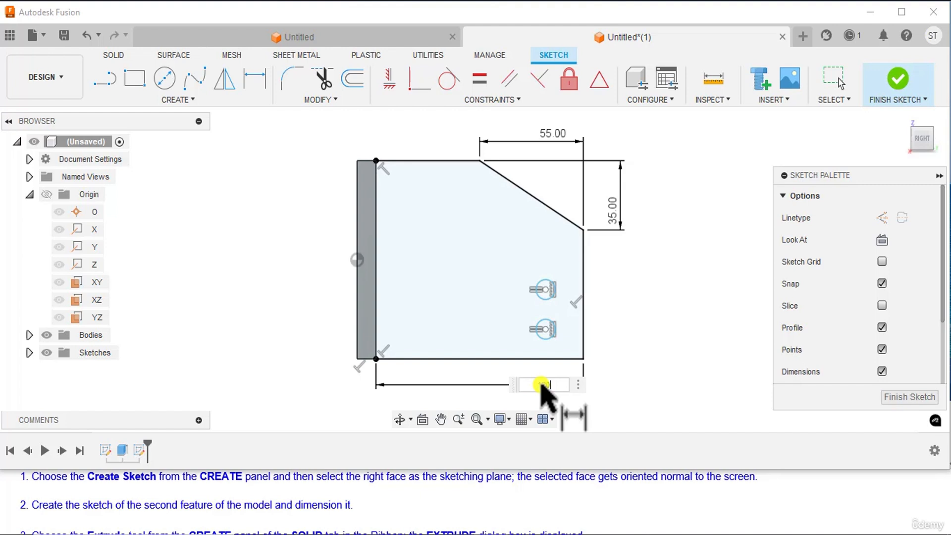
key("Return")
Dimension the lower circle's centre 15 mm from the profile's outer vertical edge and 15 mm from its lower edge.
left_click(545, 329)
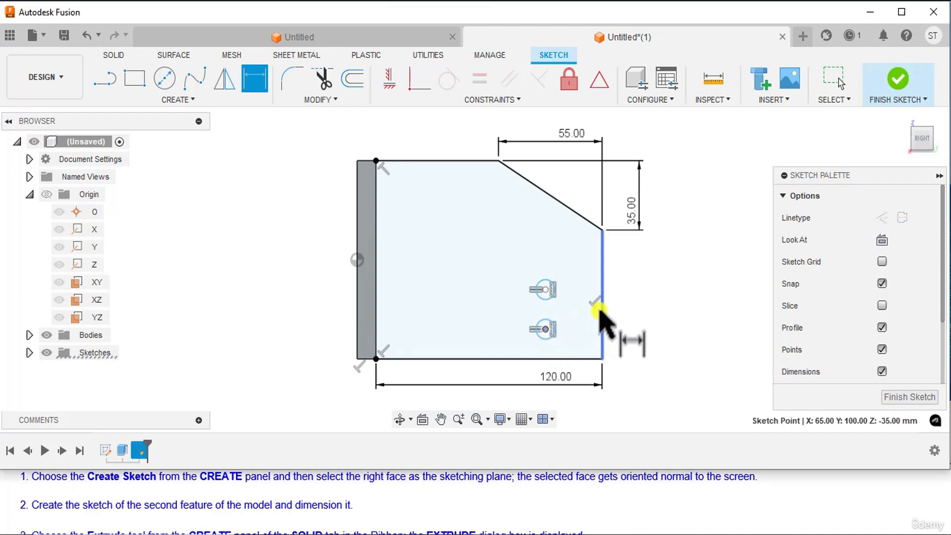
left_click(602, 312)
left_click(579, 369)
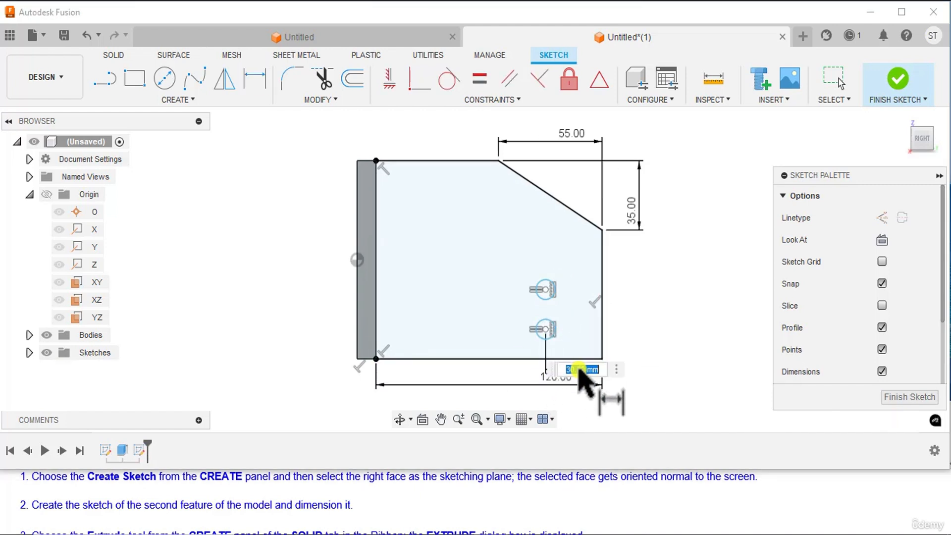
key("BackSpace")
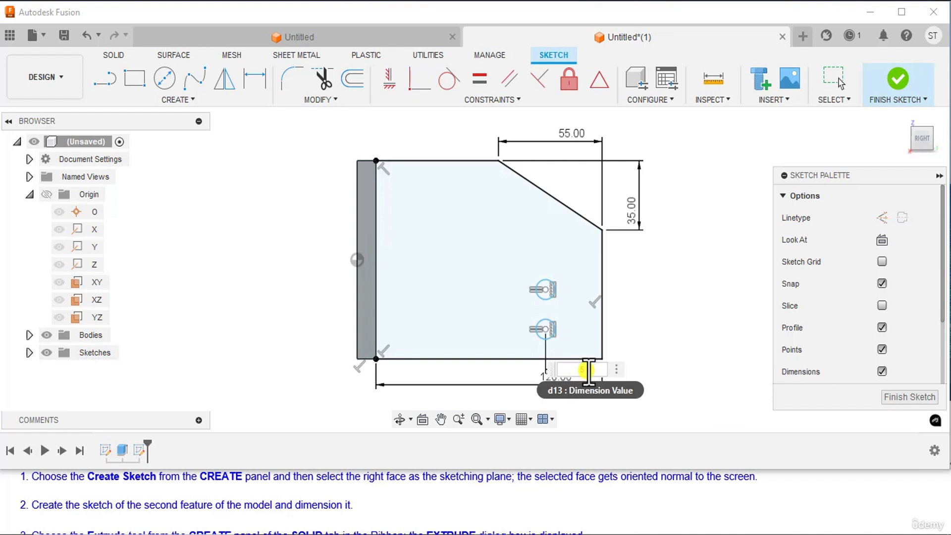
type("5")
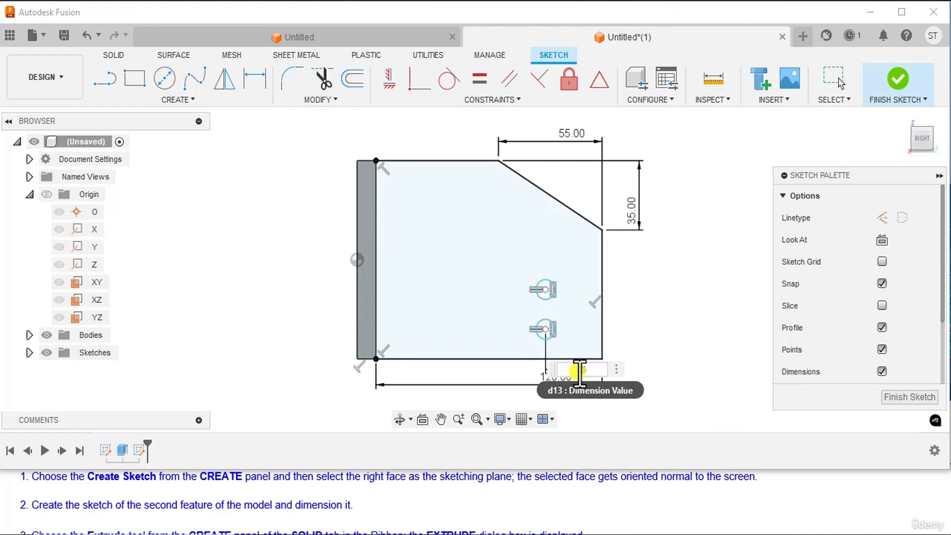
key("Return")
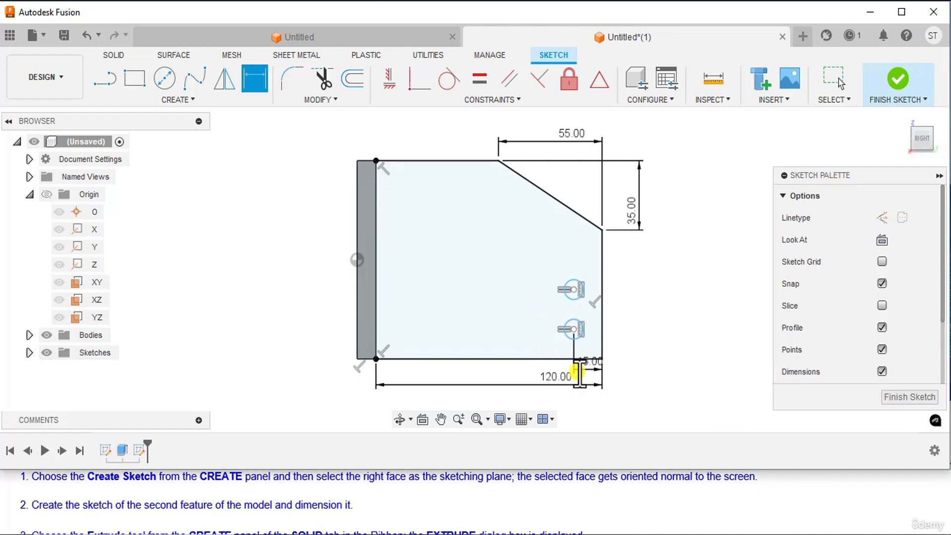
left_click(575, 330)
left_click(582, 359)
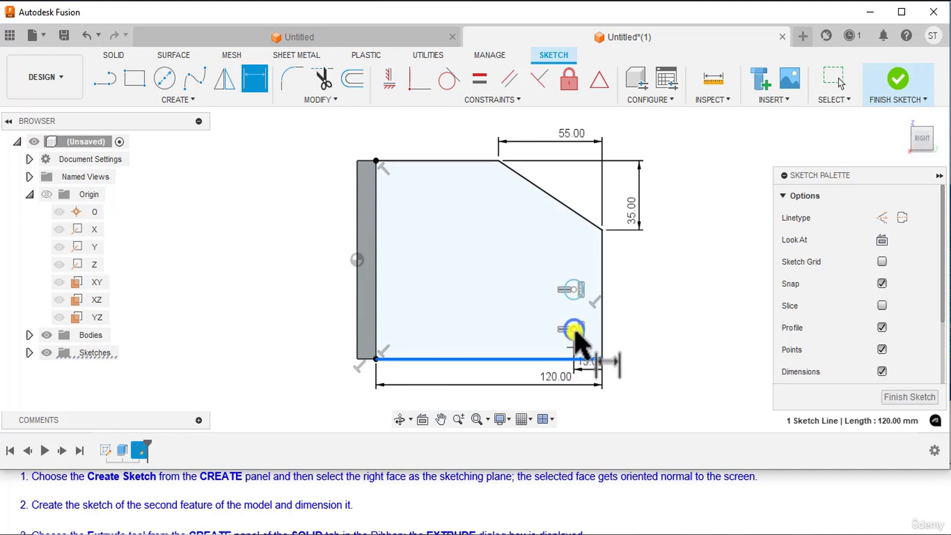
left_click(622, 350)
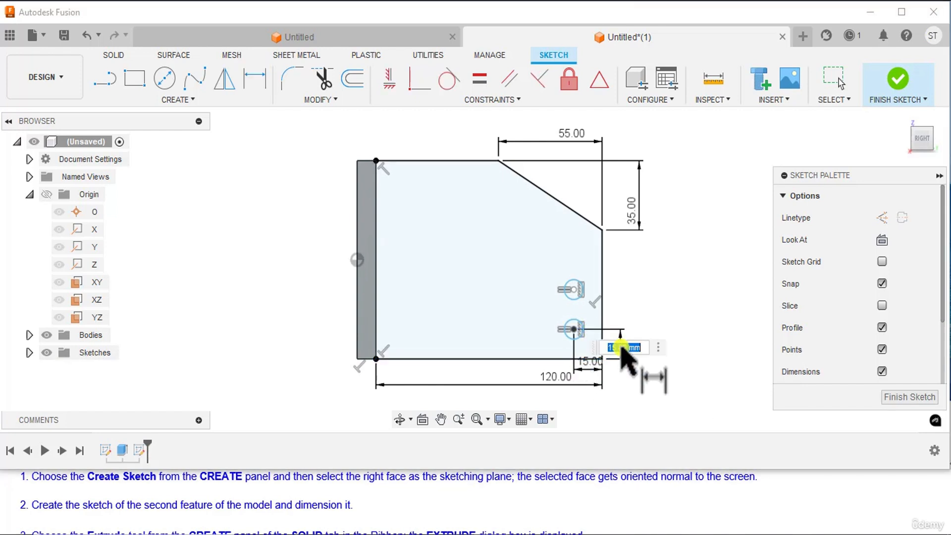
key("Return")
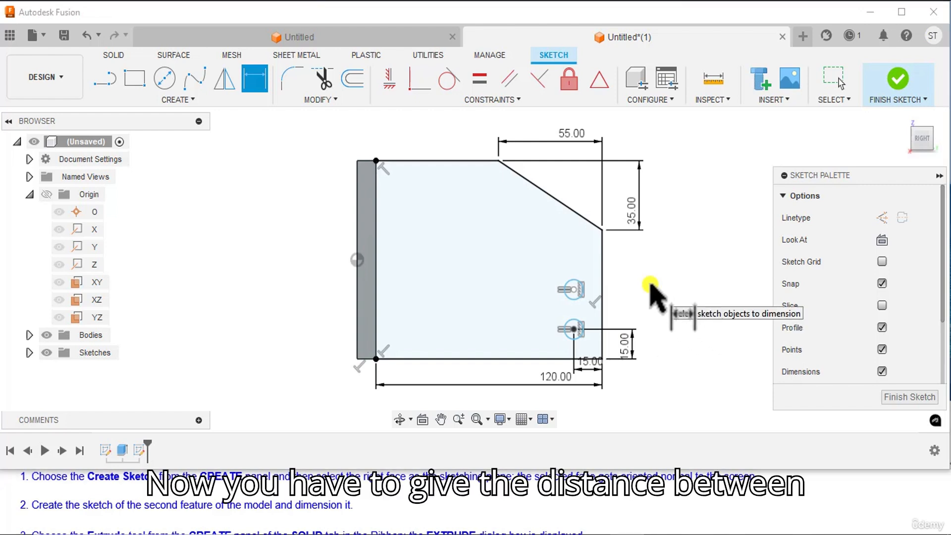
Dimension the vertical distance between the two circle centres as 35 mm.
left_click(574, 290)
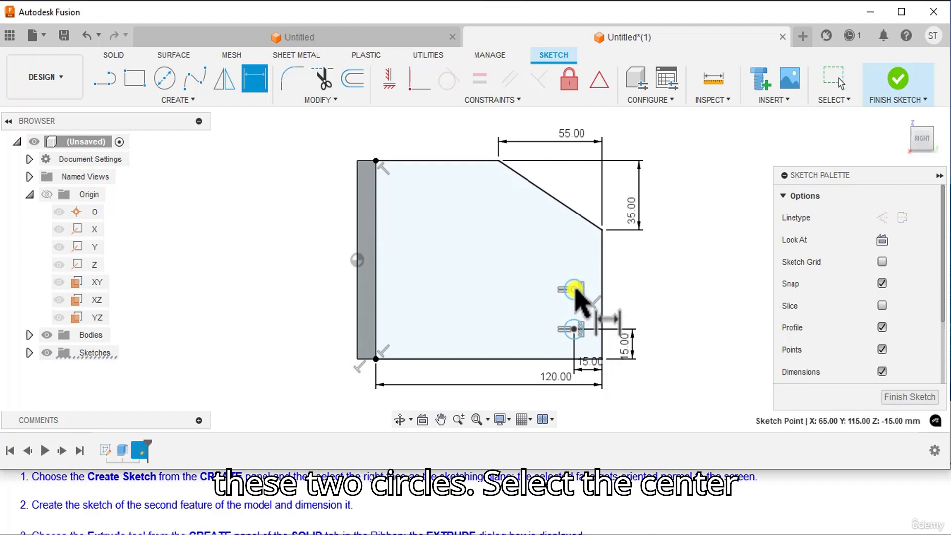
left_click(574, 330)
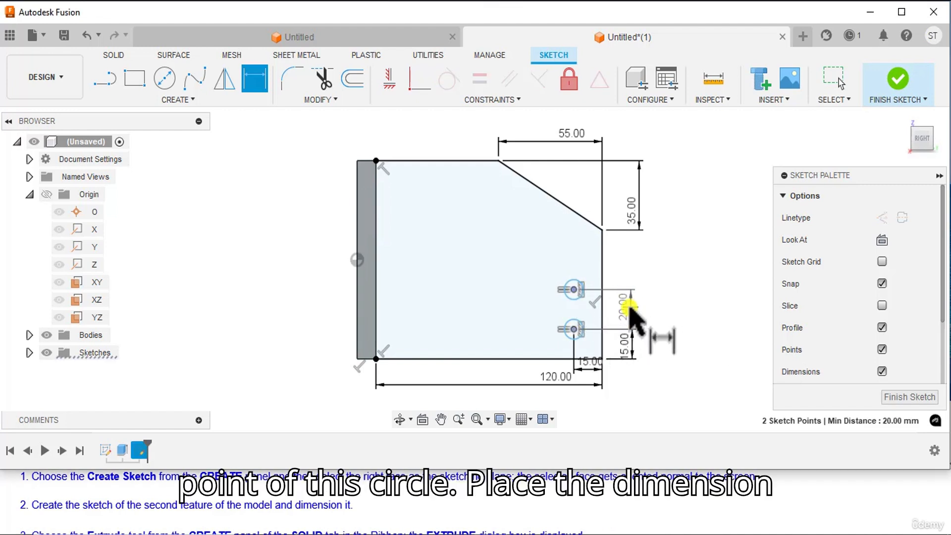
left_click(626, 308)
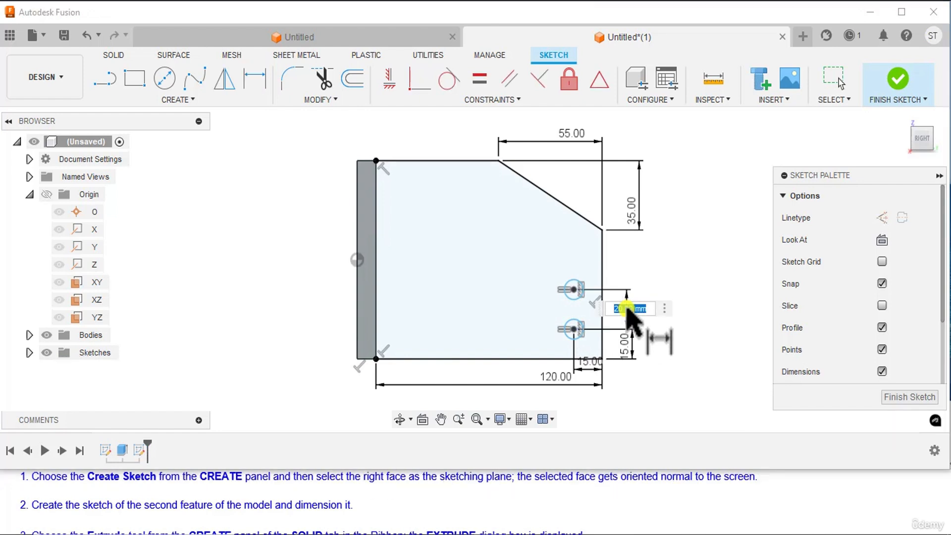
type("35")
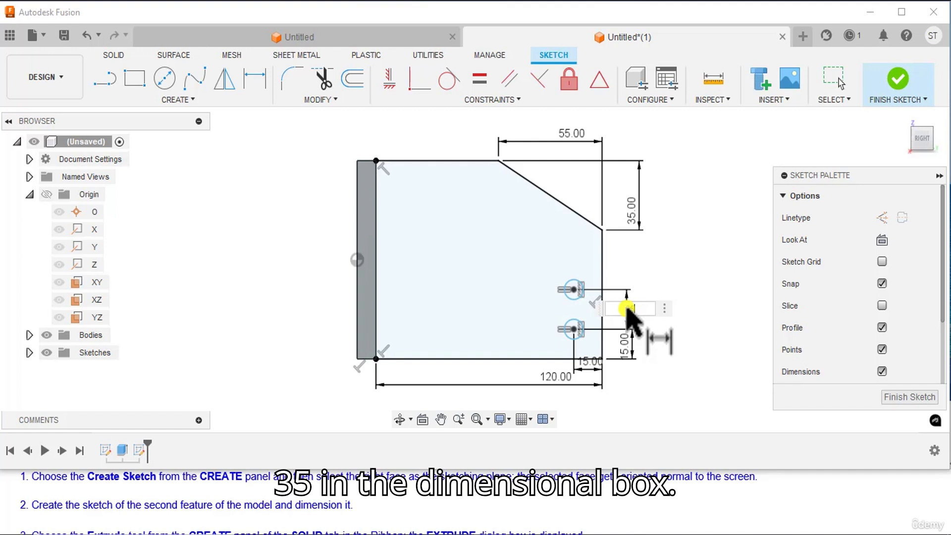
key("Return")
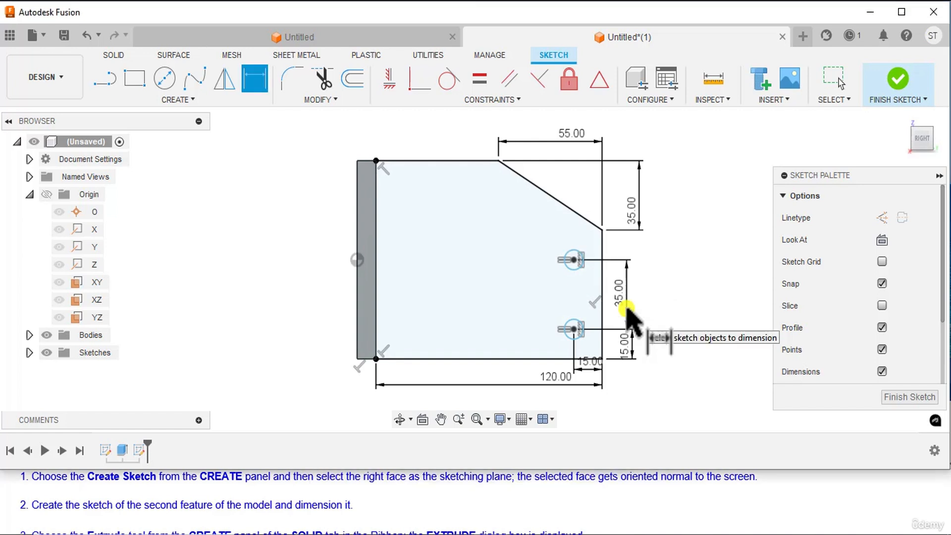
Dimension the upper circle's diameter as 10 mm.
left_click(574, 265)
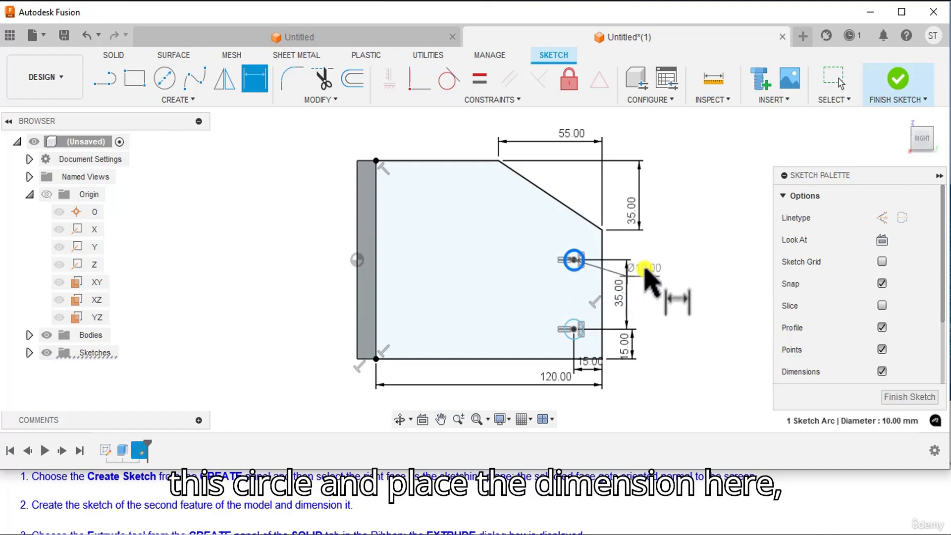
left_click(677, 239)
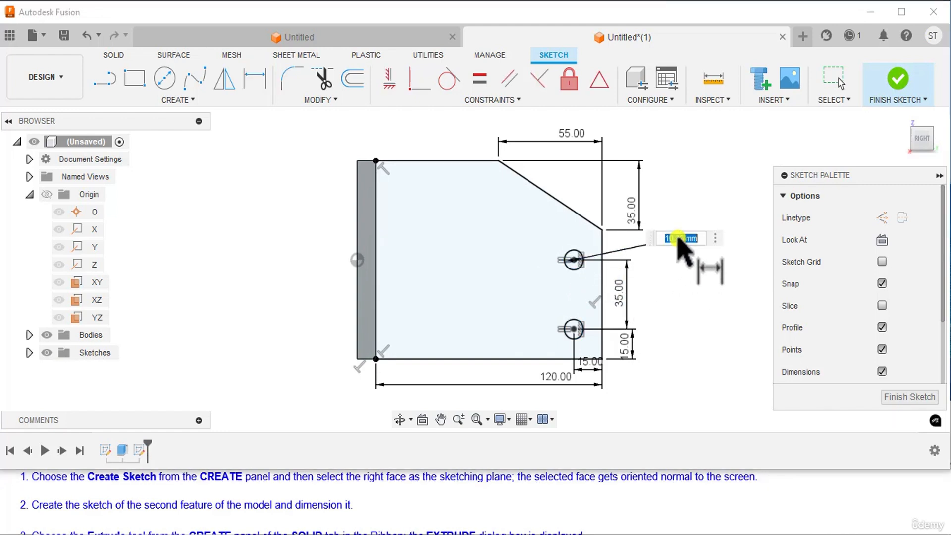
key("BackSpace")
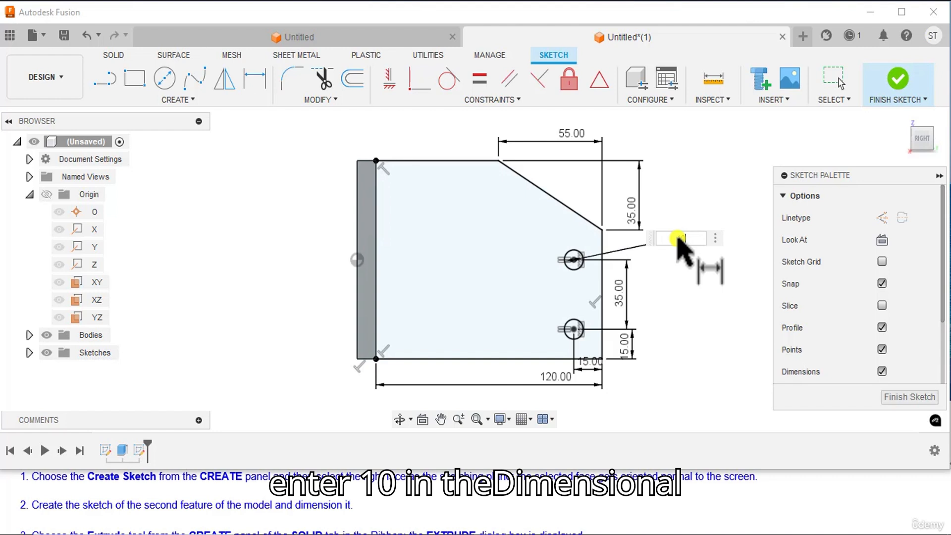
type("10")
key("Return")
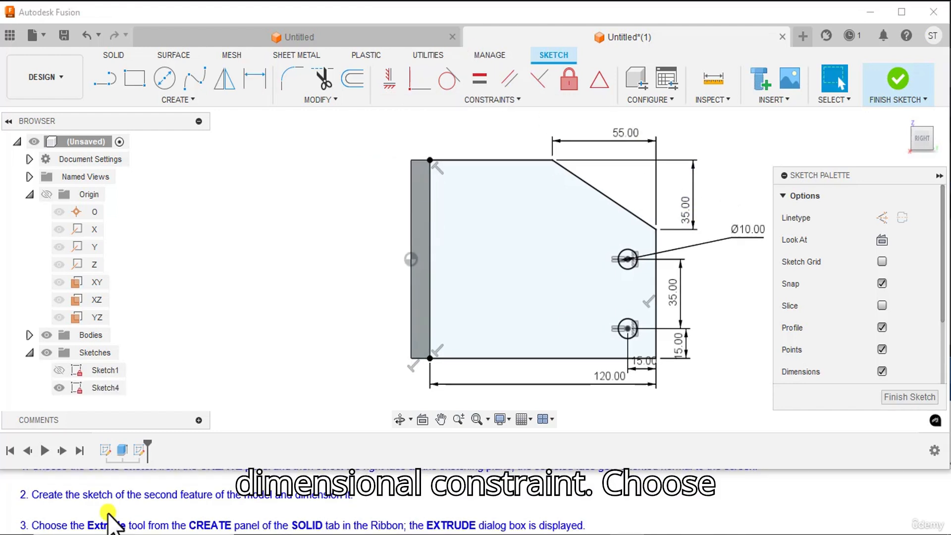
Finish the sketch and set up a Two Sides extrusion of the side-wall profile, excluding its two circles.
scroll(111, 516, "down", 2)
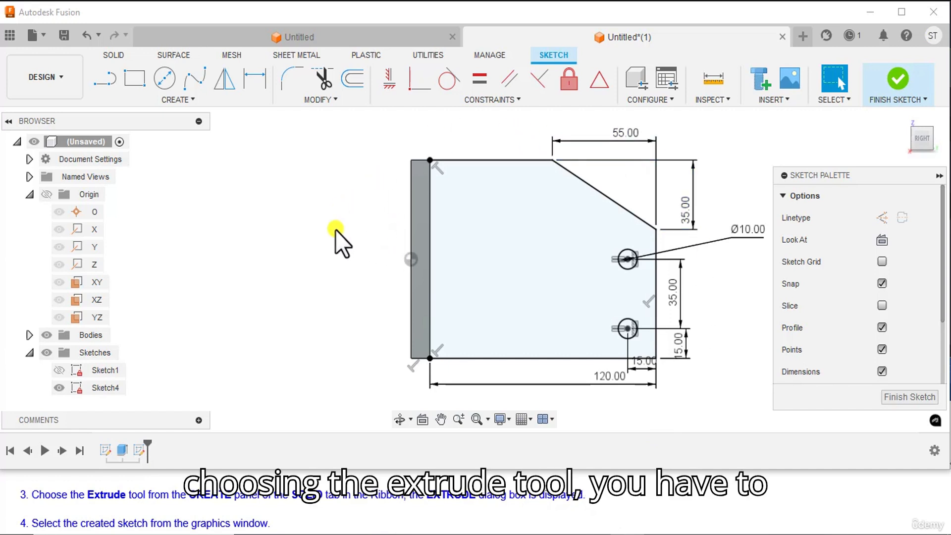
left_click(906, 81)
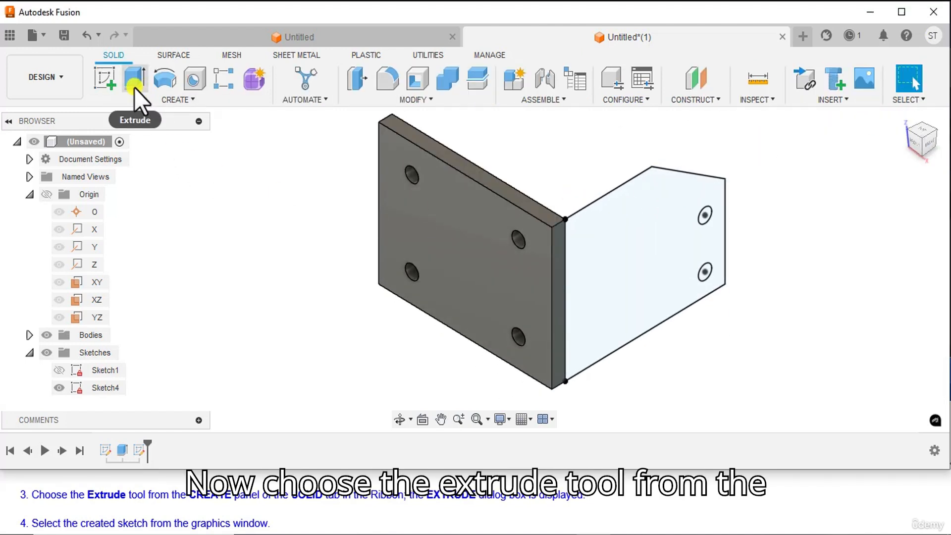
left_click(135, 86)
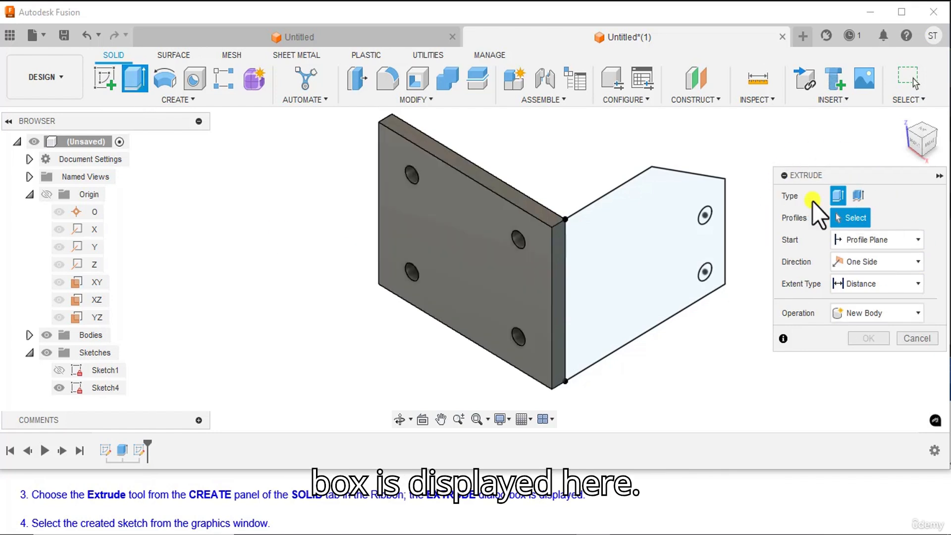
scroll(207, 486, "down", 1)
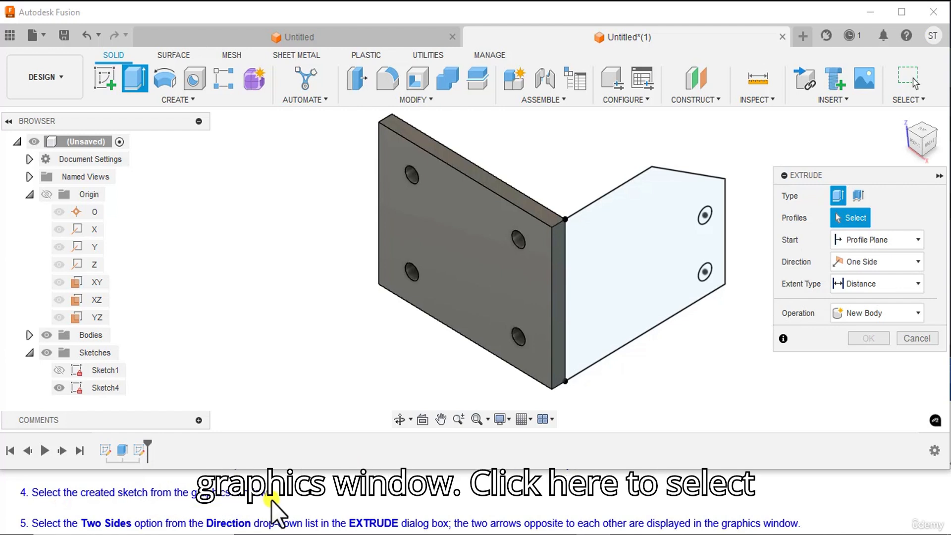
left_click(664, 287)
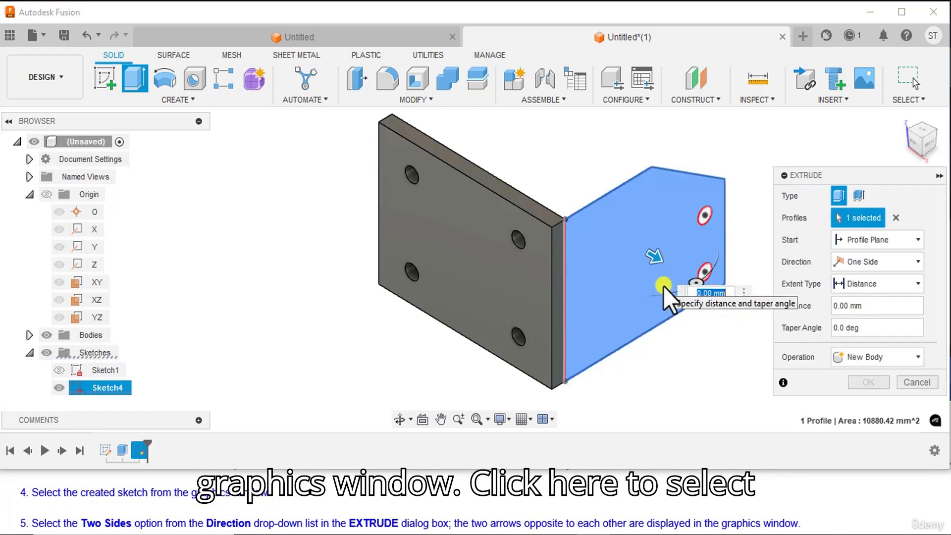
scroll(200, 498, "down", 1)
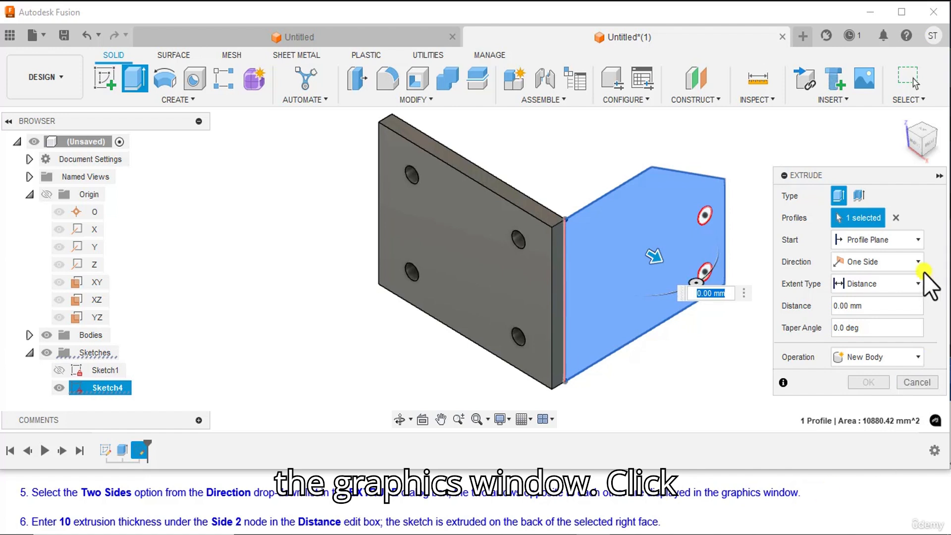
left_click(899, 255)
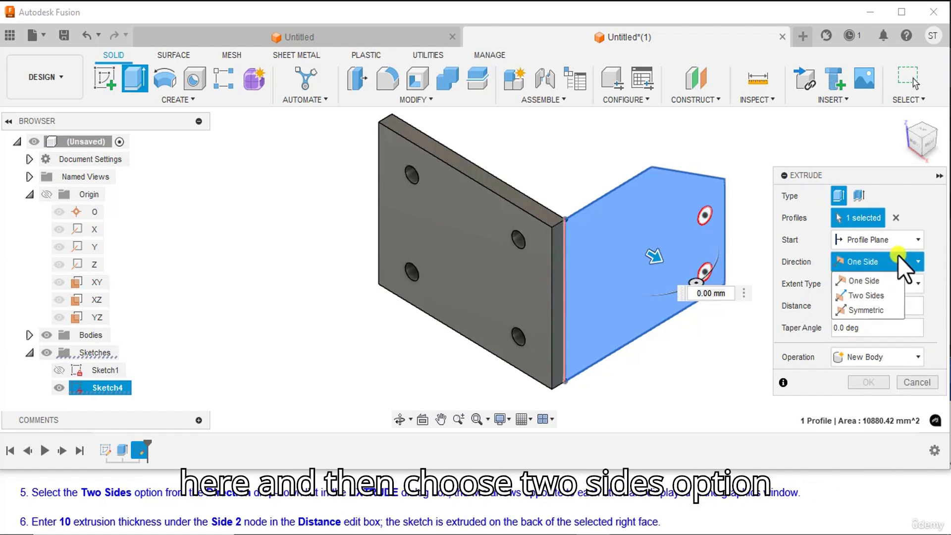
left_click(884, 295)
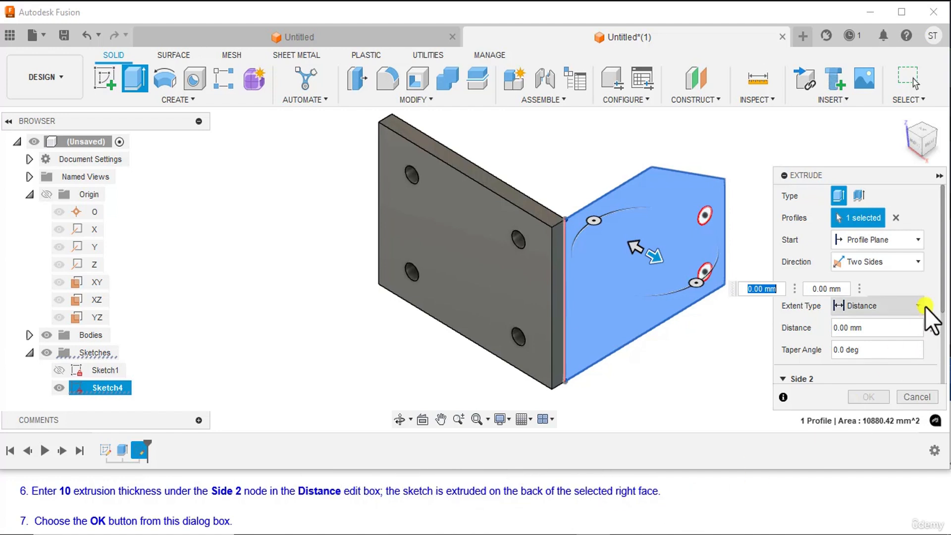
Set the extrusion's Side 2 distance to 10 mm and create the side wall.
scroll(882, 294, "down", 2)
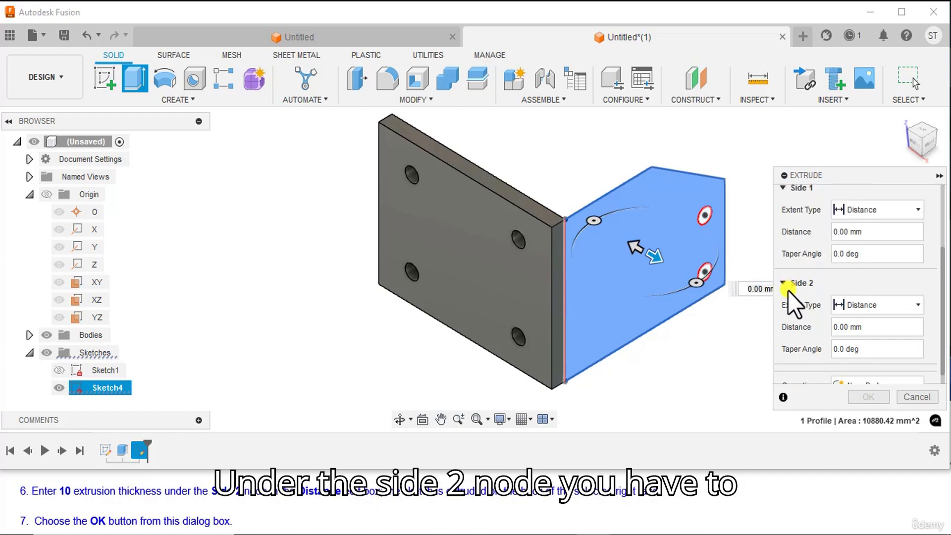
left_click(877, 328)
left_click_drag(877, 328, 842, 327)
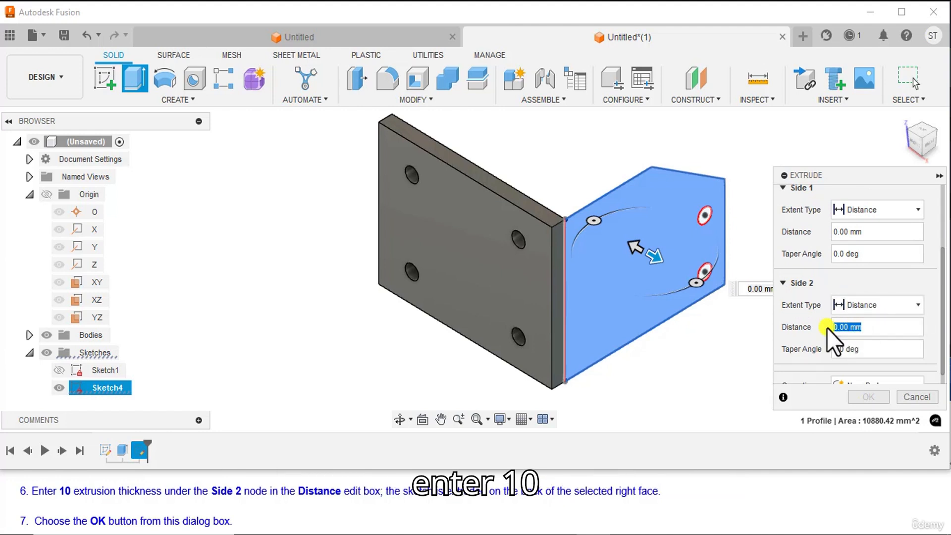
type("10")
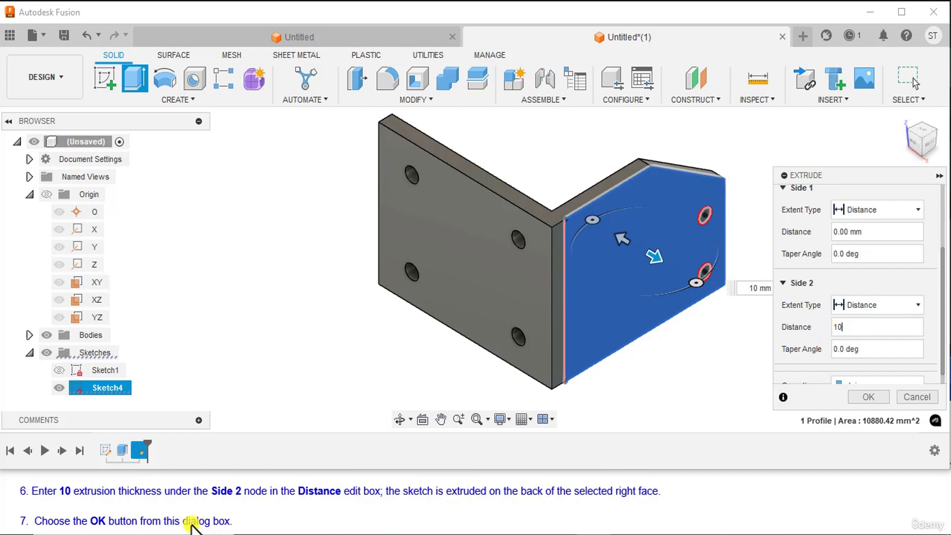
scroll(188, 521, "down", 1)
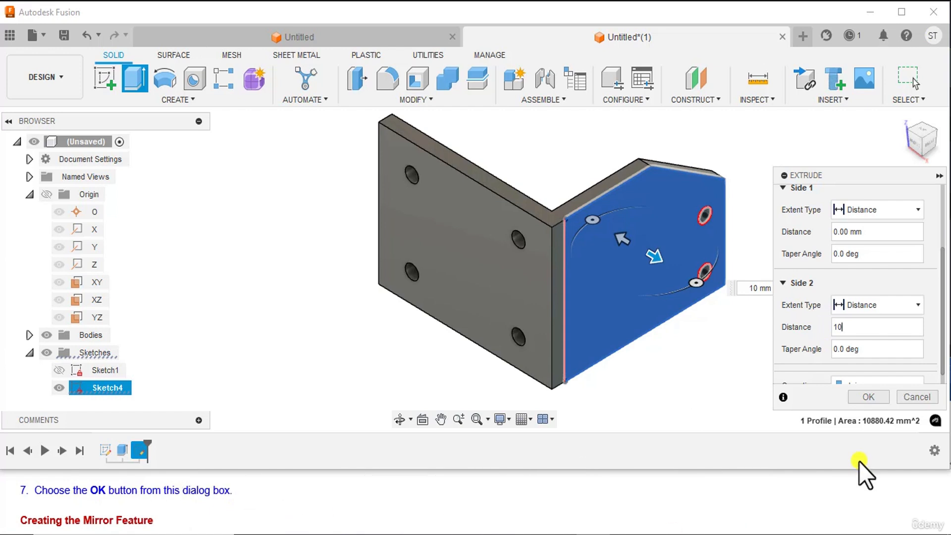
left_click(872, 399)
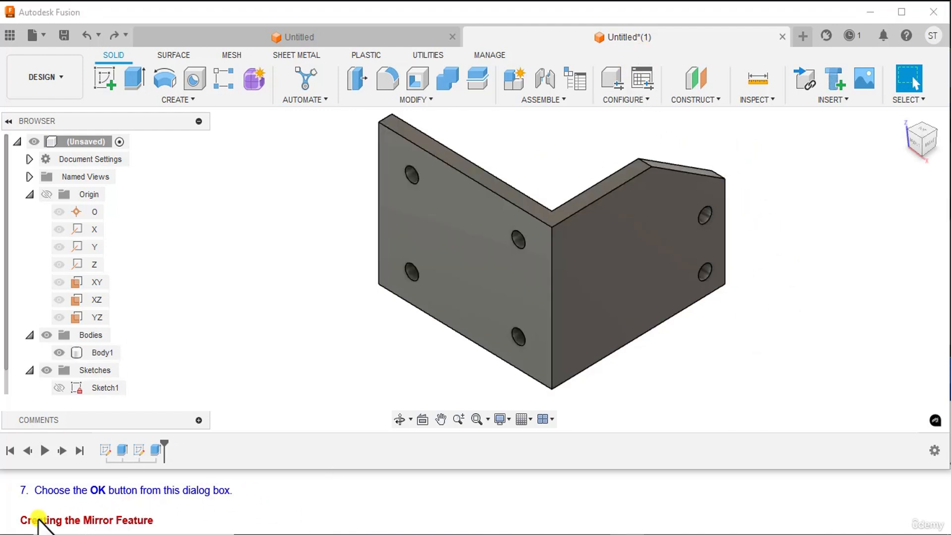
Mirror the side-wall extrusion about the YZ origin plane, using Features as the object type.
scroll(153, 520, "down", 2)
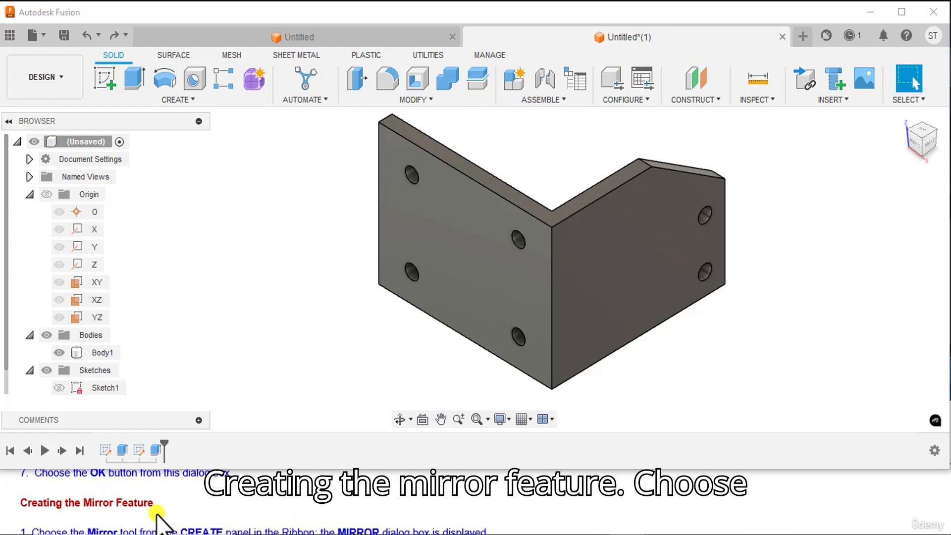
scroll(158, 515, "down", 1)
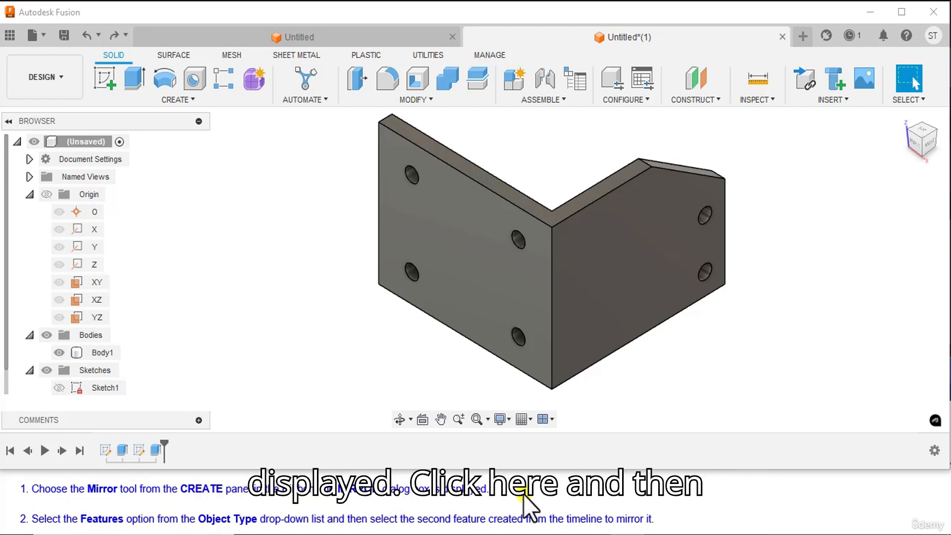
left_click(198, 100)
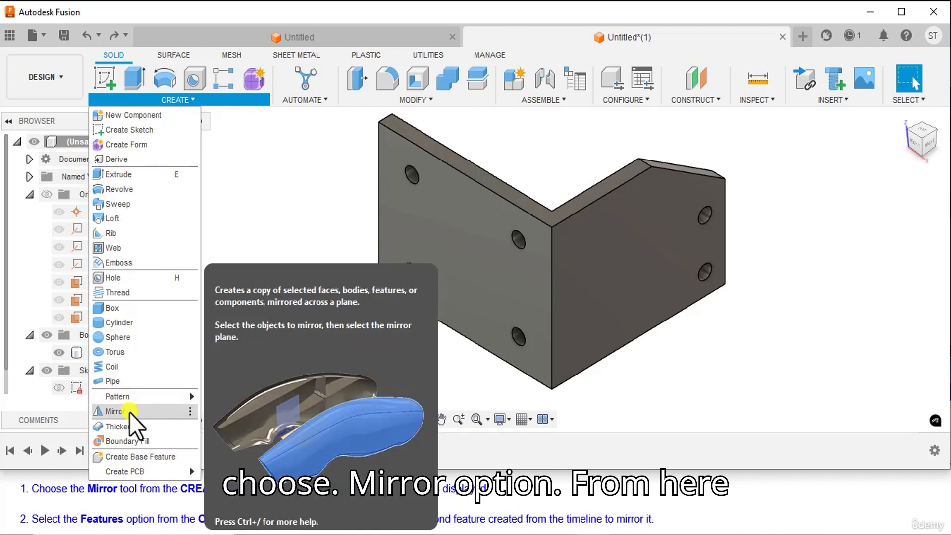
left_click(114, 411)
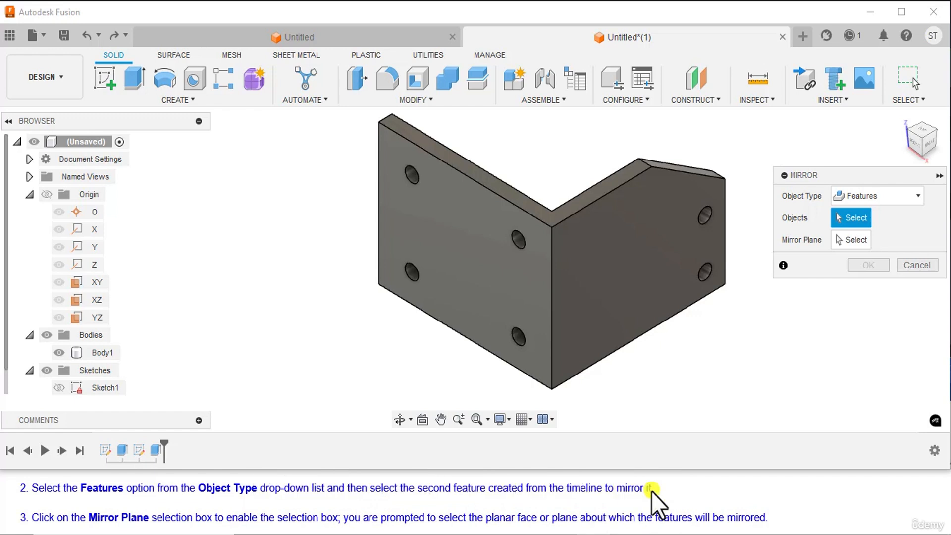
left_click(895, 199)
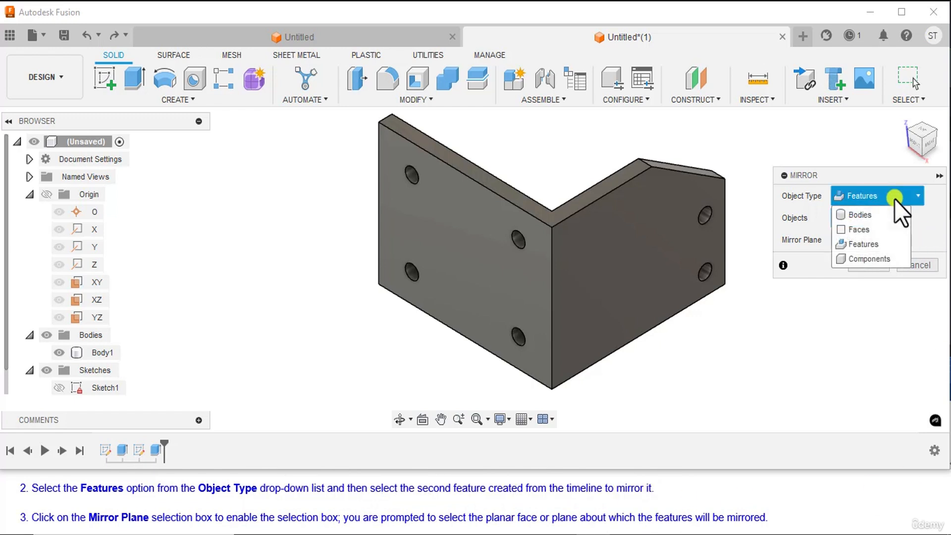
left_click(871, 248)
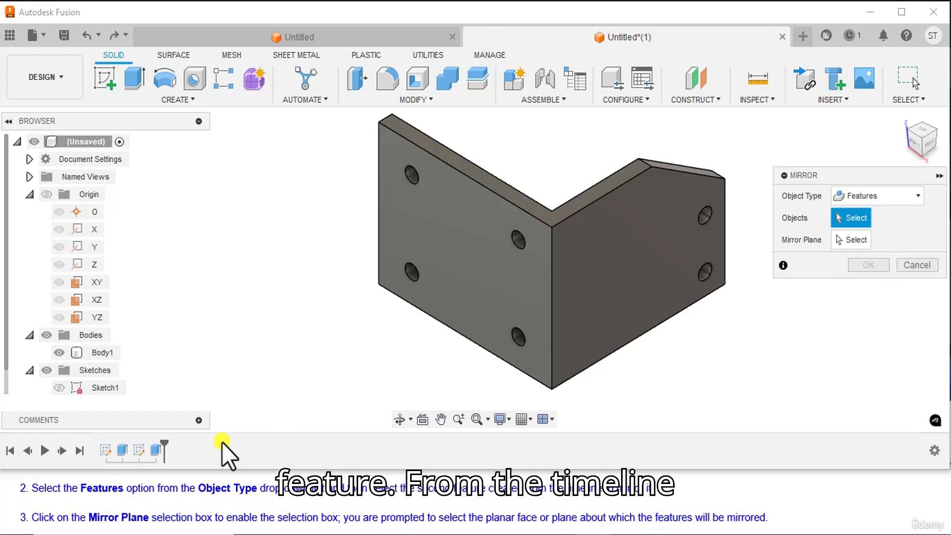
left_click(153, 452)
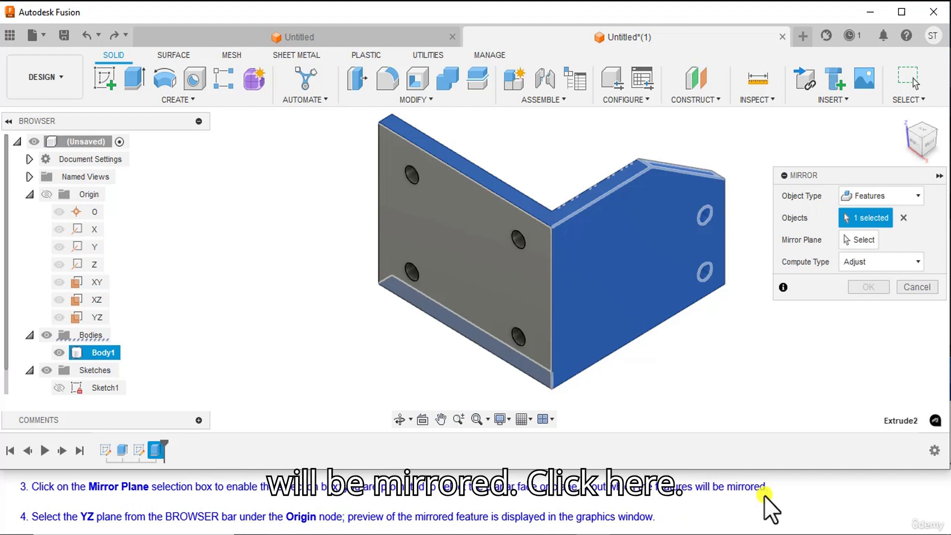
left_click(870, 240)
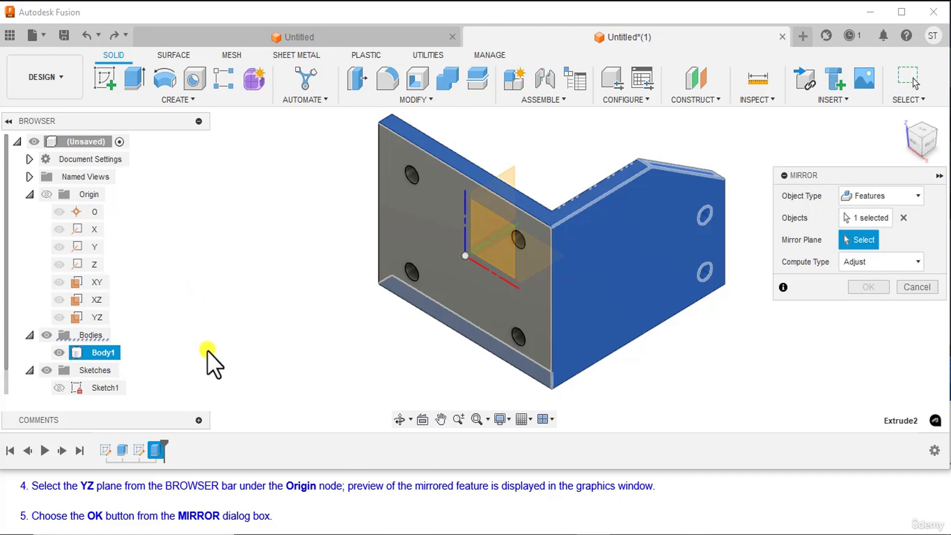
left_click(92, 317)
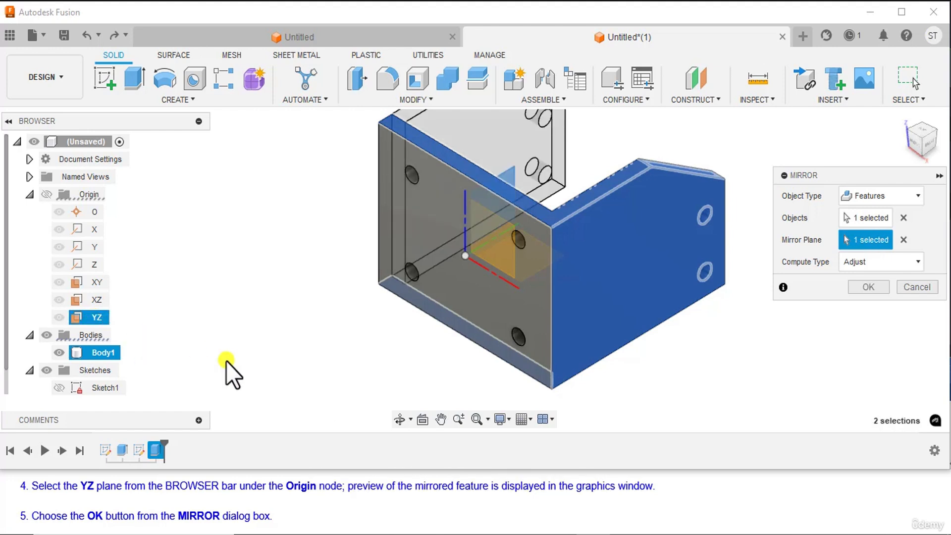
middle_click_drag(679, 373, 665, 393)
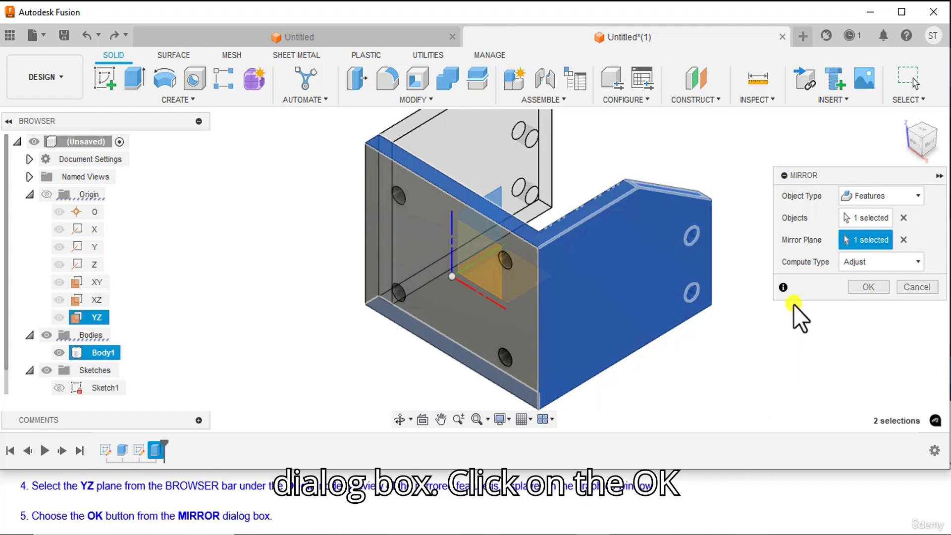
left_click(870, 287)
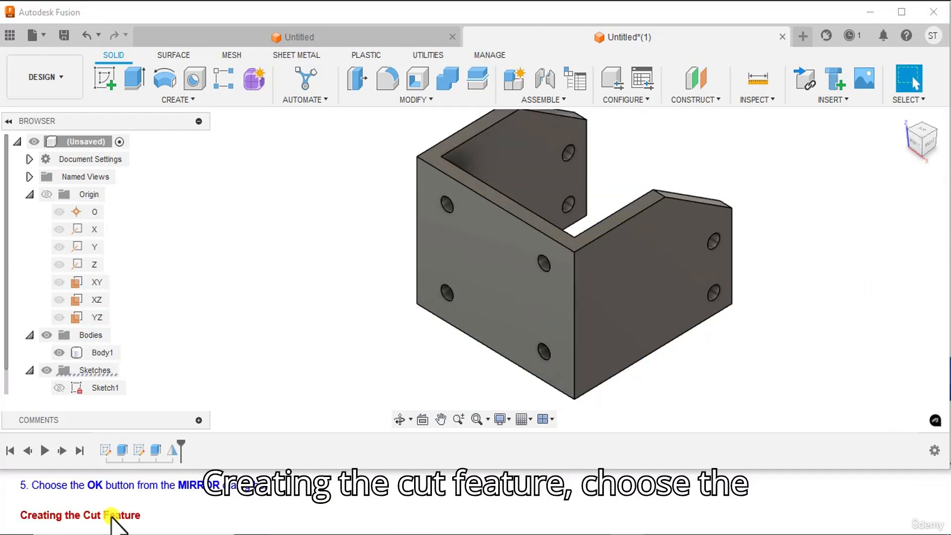
Start a sketch on the plate's front face and draw a circle about 58 mm in diameter centred on the origin.
scroll(111, 516, "down", 1)
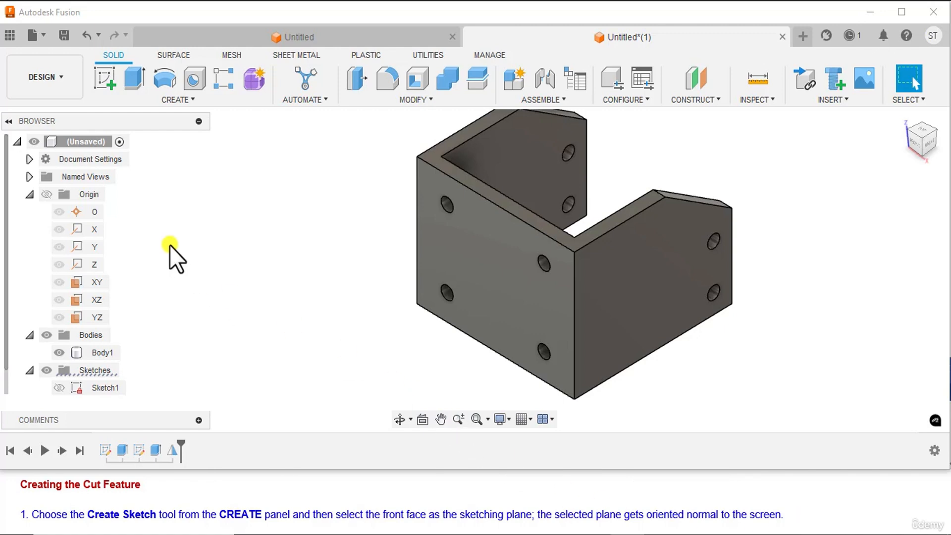
left_click(111, 76)
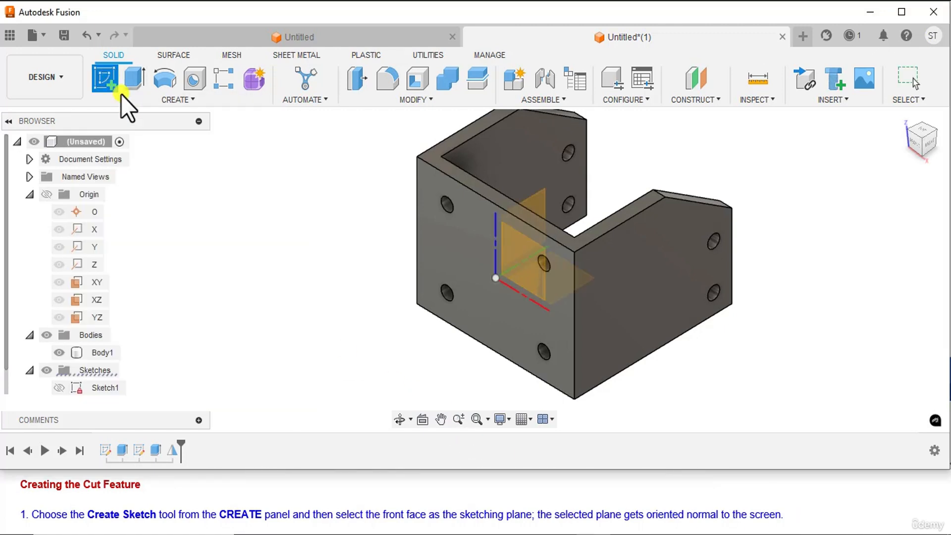
left_click(472, 263)
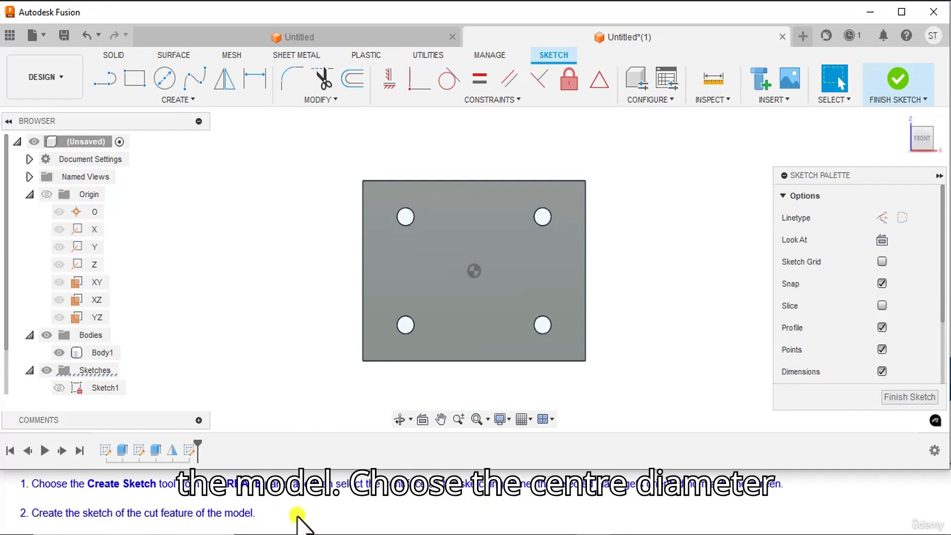
left_click(166, 89)
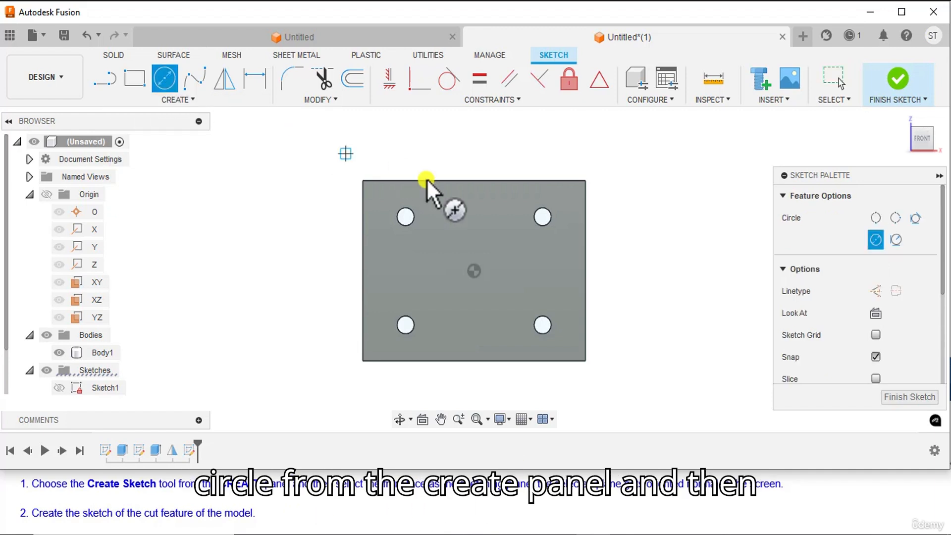
left_click(476, 270)
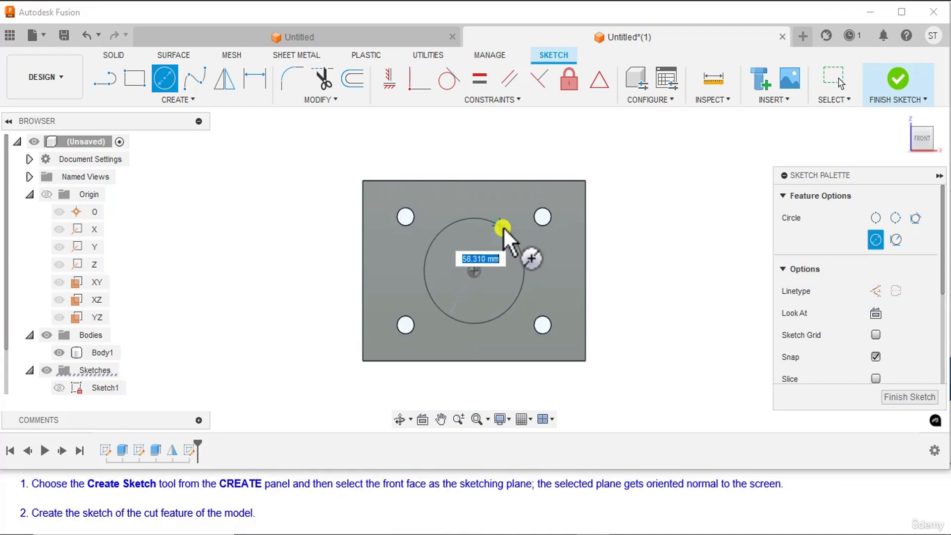
left_click(503, 227)
Check the hole size in the reference drawing and dimension the central circle's diameter to 60 mm.
left_click(531, 534)
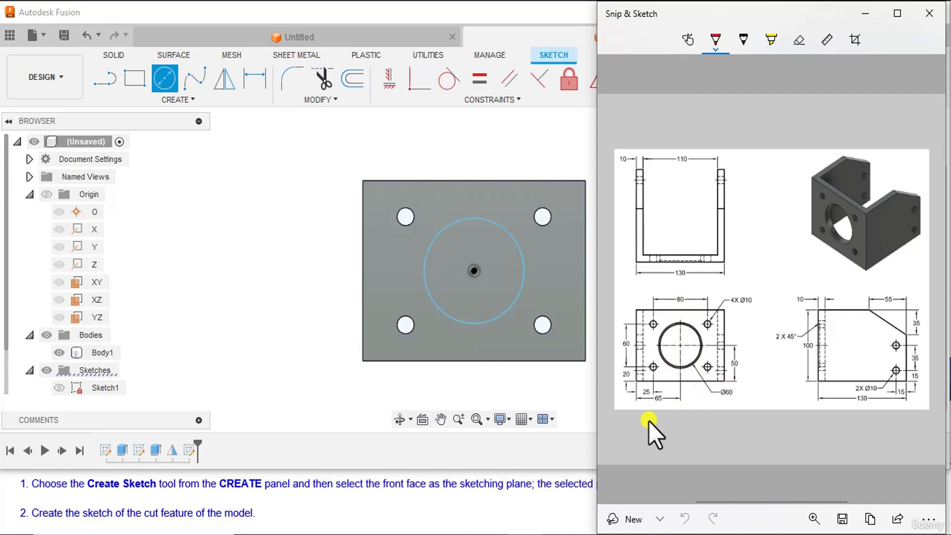
left_click(528, 534)
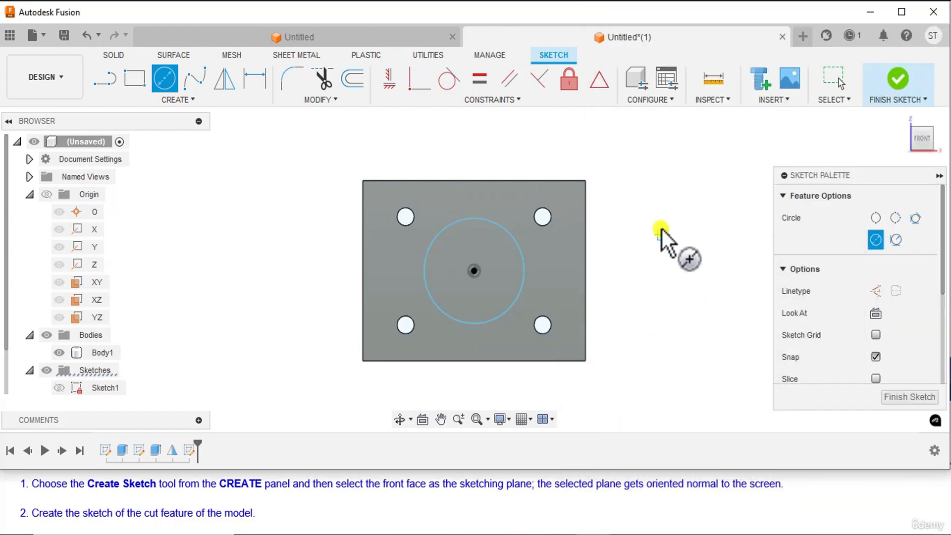
left_click(252, 82)
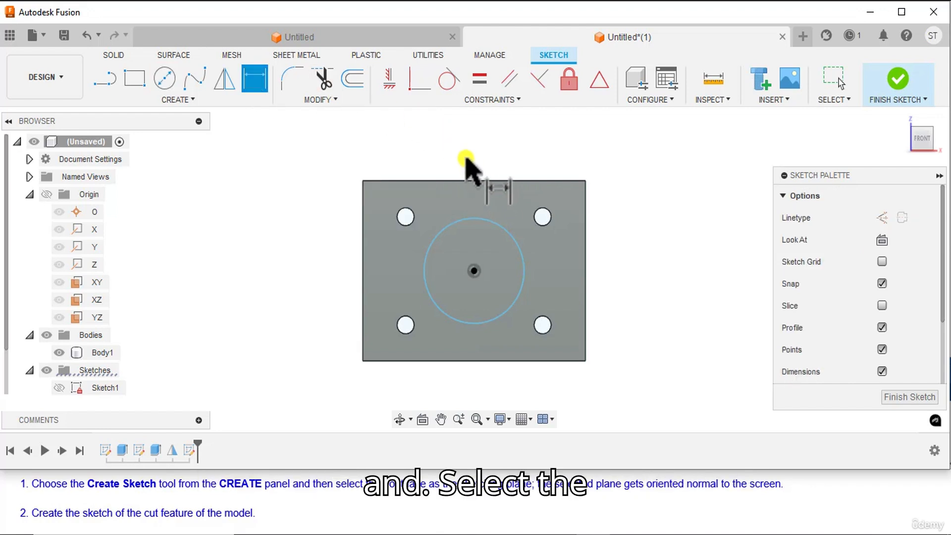
left_click(477, 218)
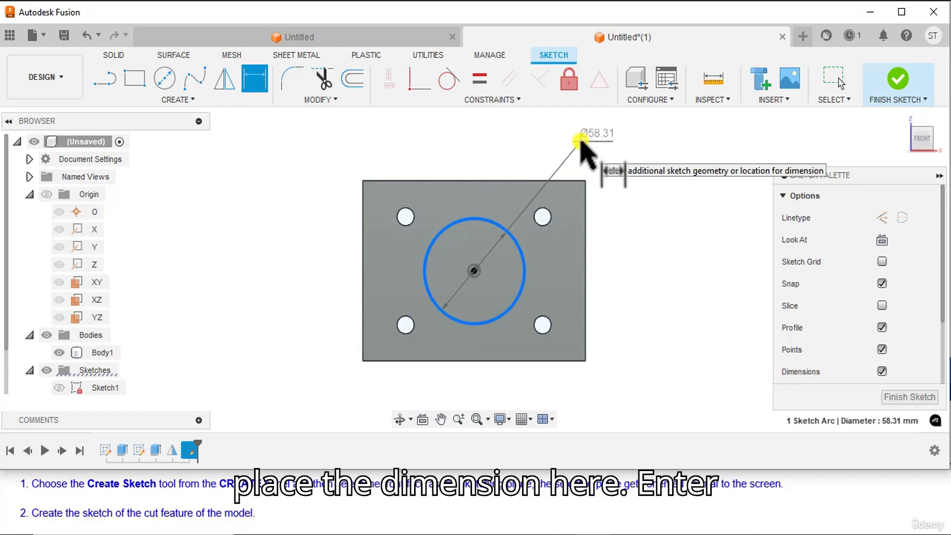
left_click(579, 142)
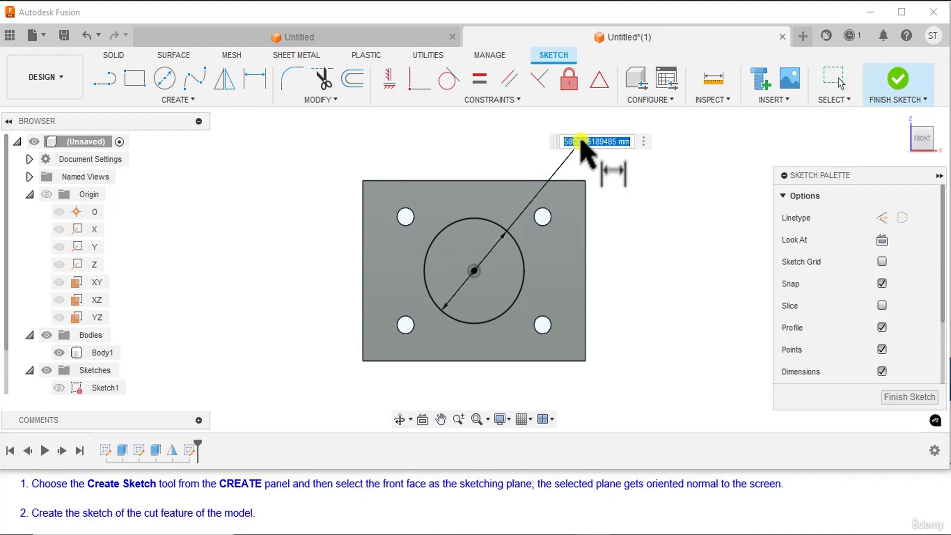
type("60")
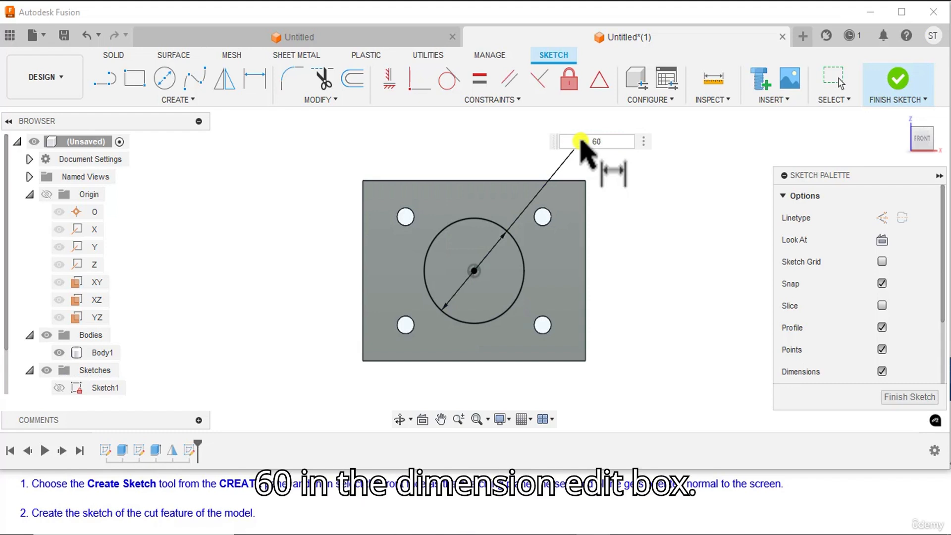
key("Return")
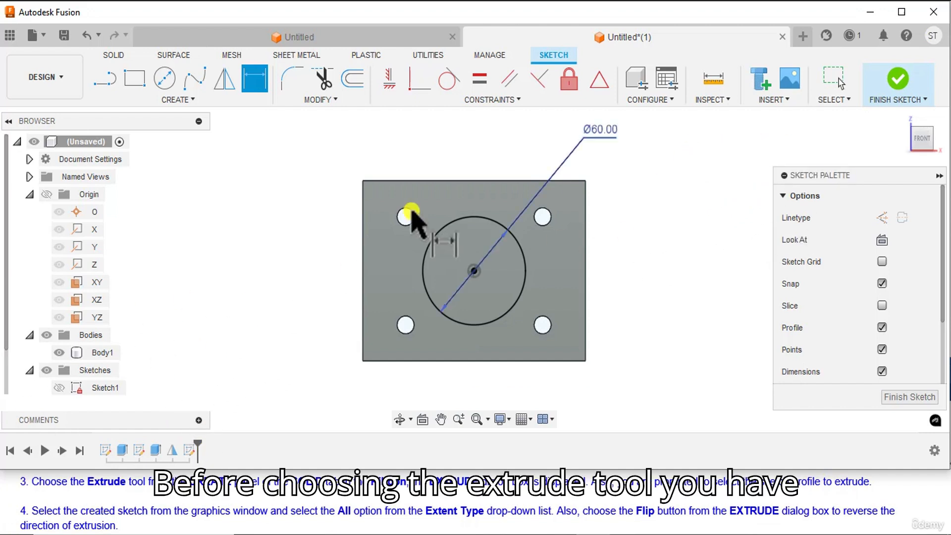
Finish the sketch and cut the central circle through the plate with a flipped, one-sided extrusion using extent type All.
left_click(898, 77)
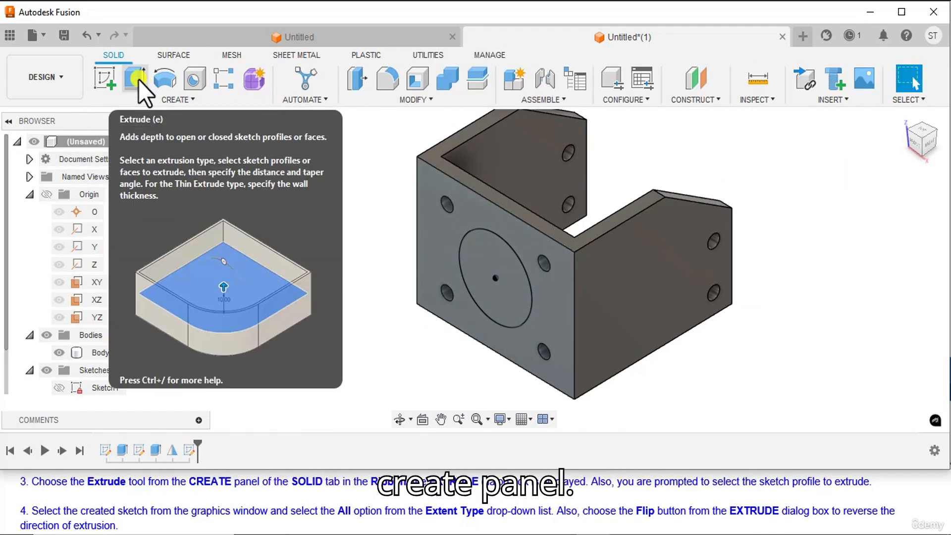
left_click(135, 79)
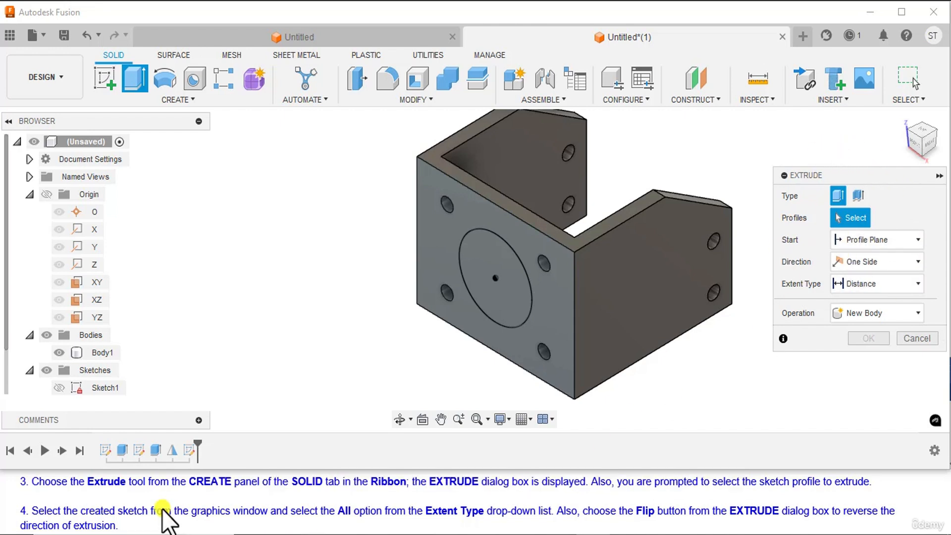
scroll(144, 511, "down", 1)
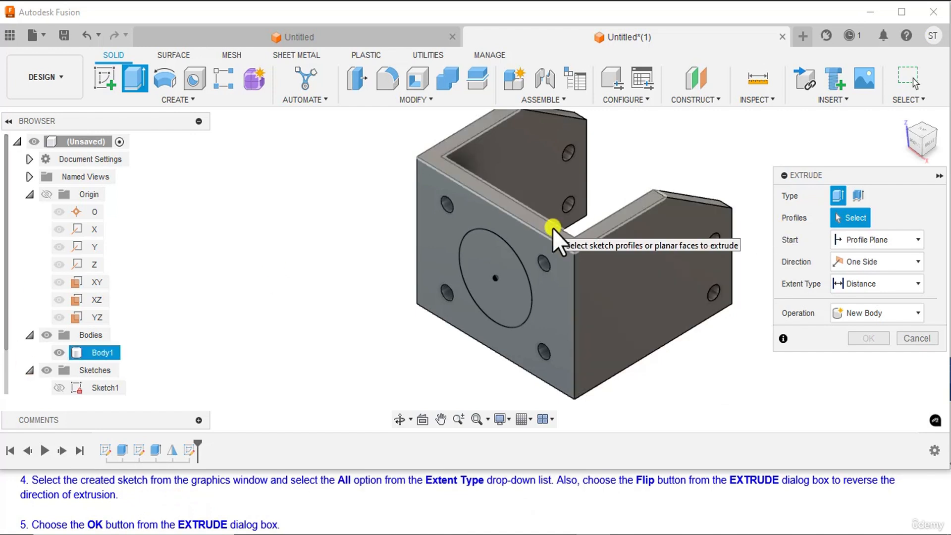
left_click(521, 266)
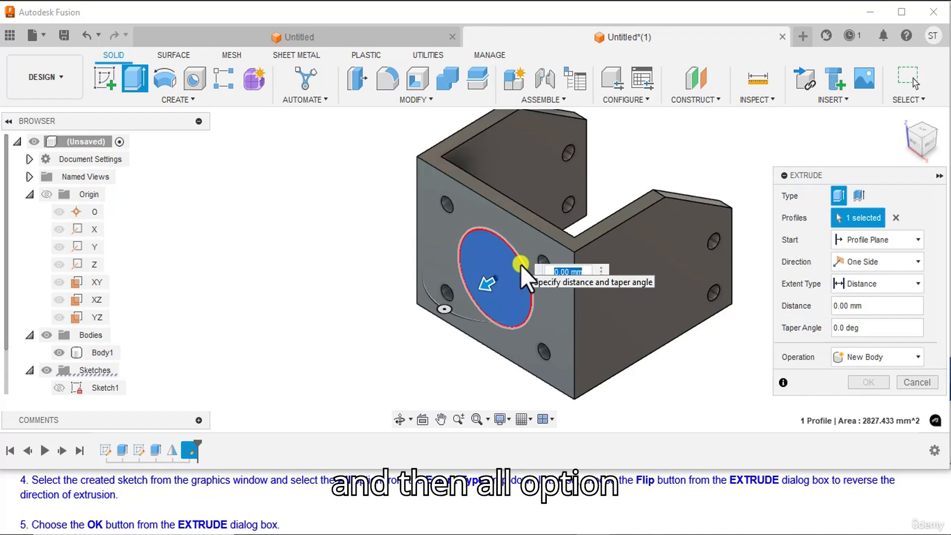
left_click(888, 281)
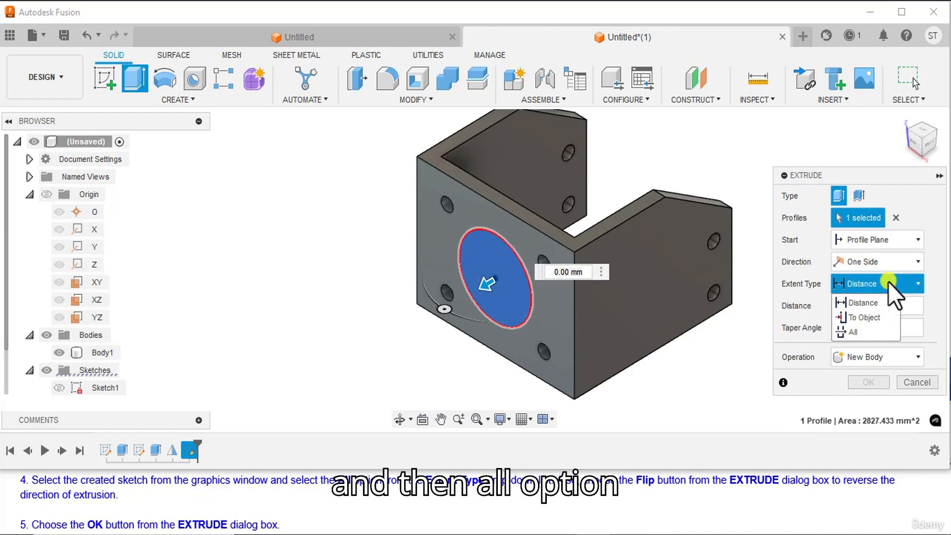
left_click(856, 333)
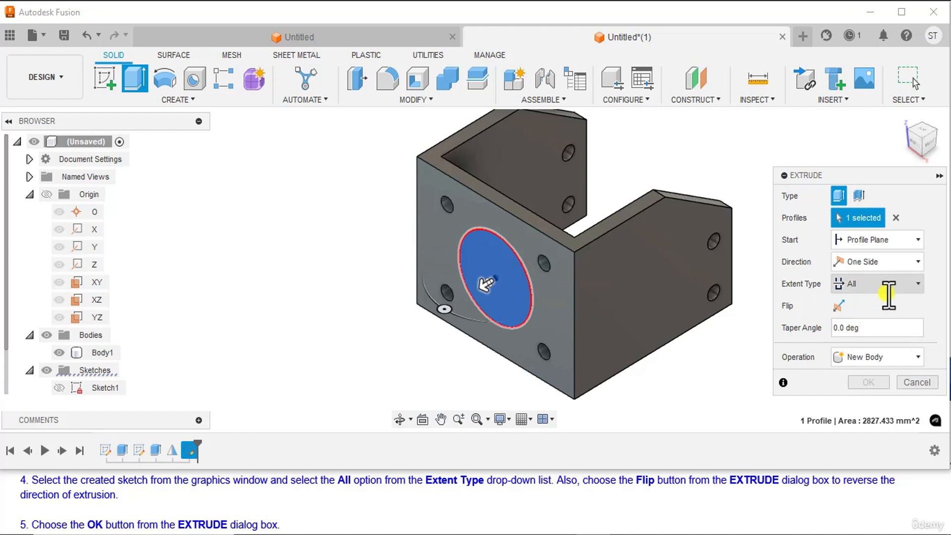
left_click(840, 307)
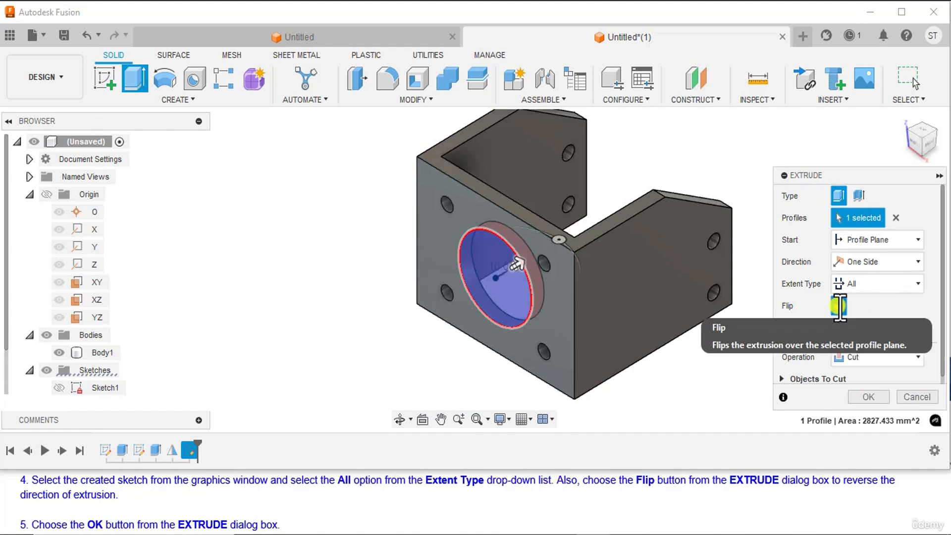
scroll(133, 504, "down", 1)
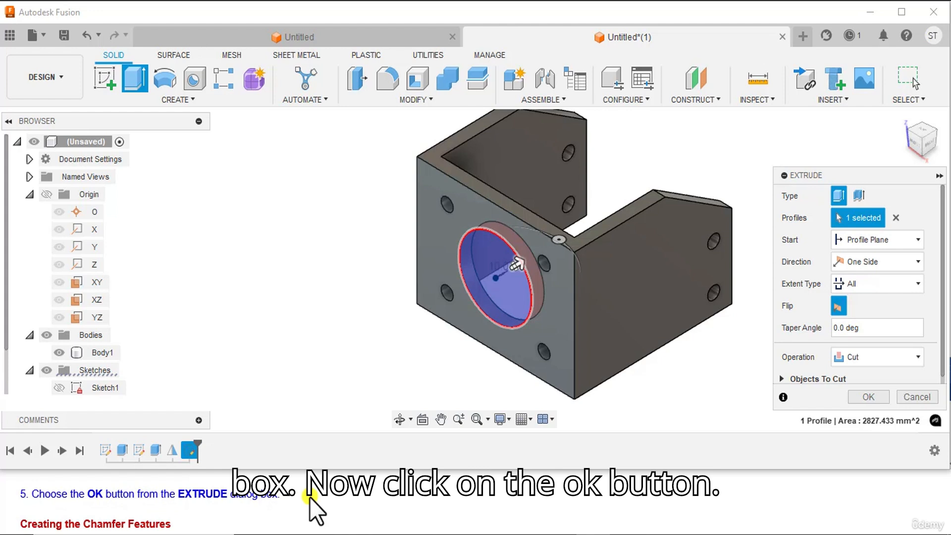
left_click(870, 398)
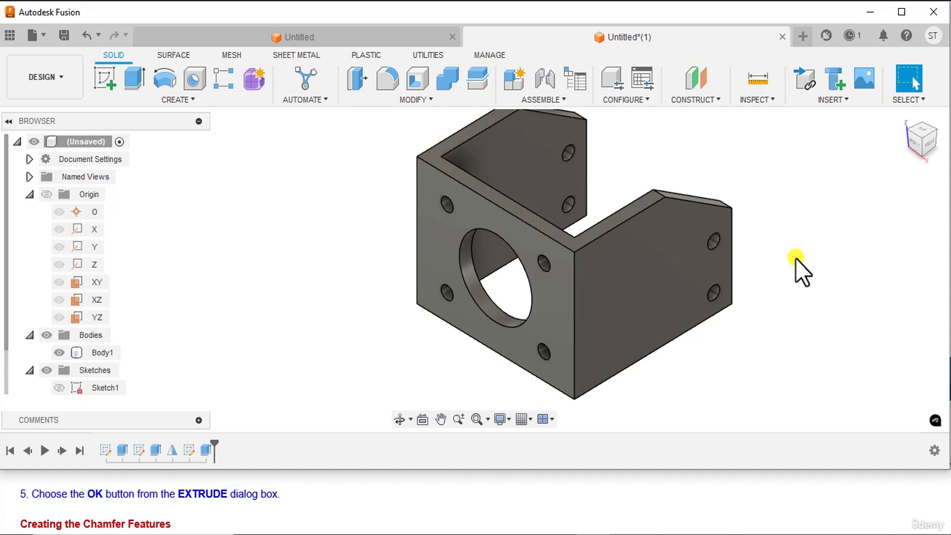
Set up a Distance and Angle chamfer on the front circular edge of the central hole.
scroll(76, 517, "down", 1)
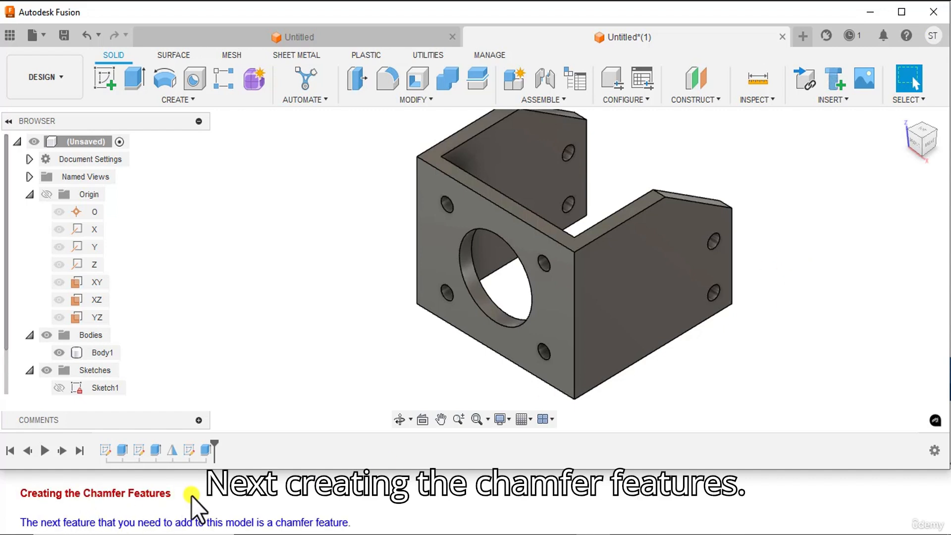
scroll(191, 495, "down", 1)
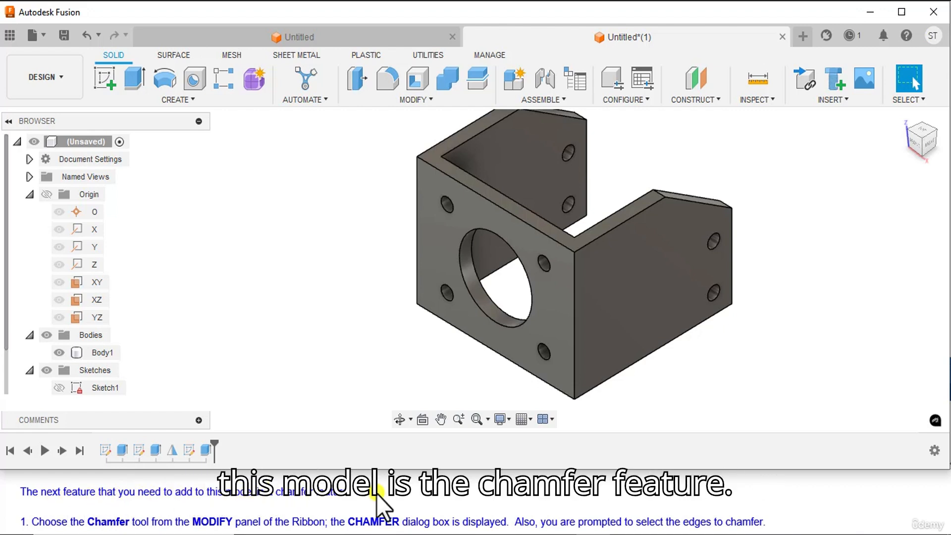
scroll(287, 495, "down", 1)
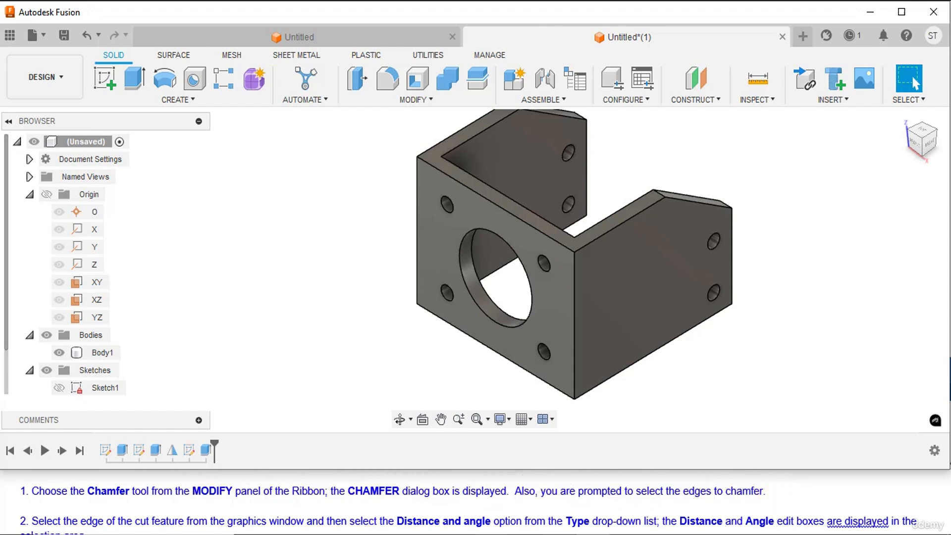
left_click(405, 103)
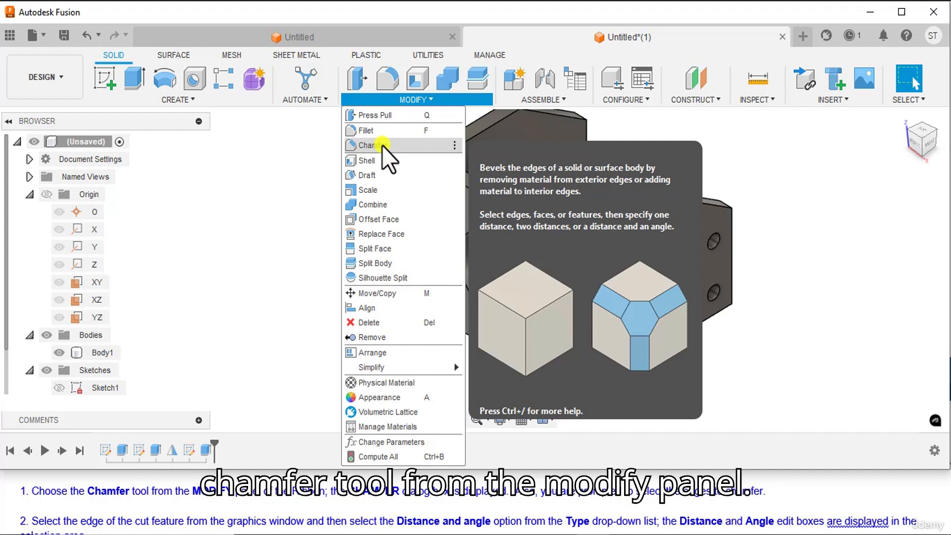
left_click(382, 145)
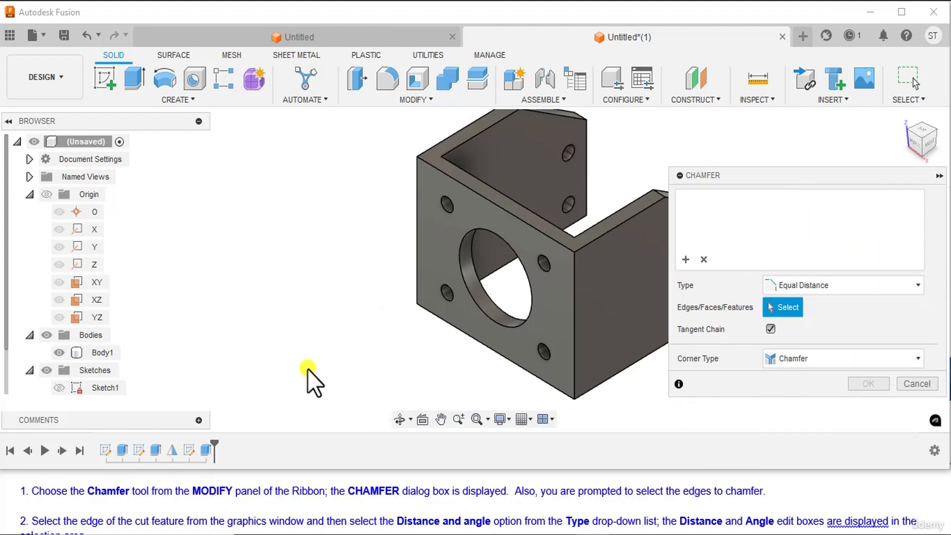
scroll(82, 518, "down", 1)
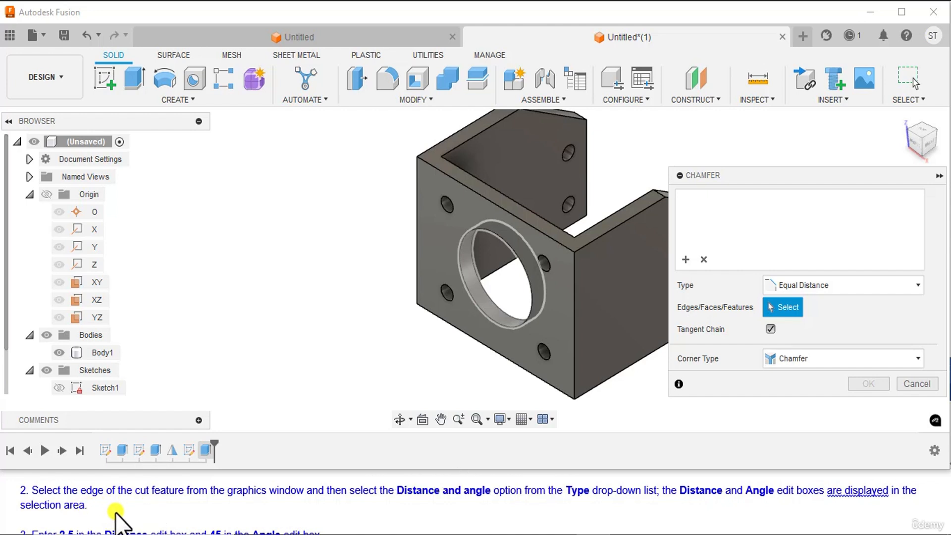
left_click(483, 311)
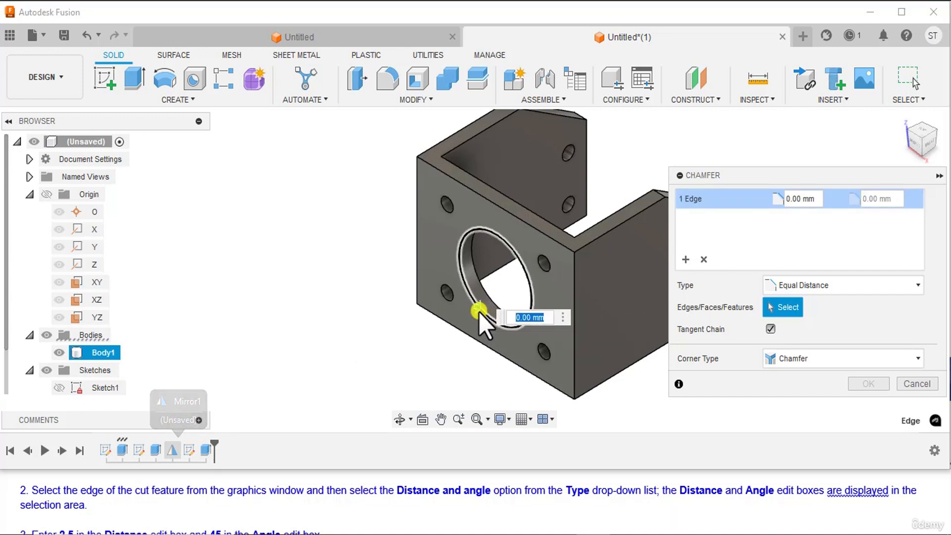
left_click(828, 284)
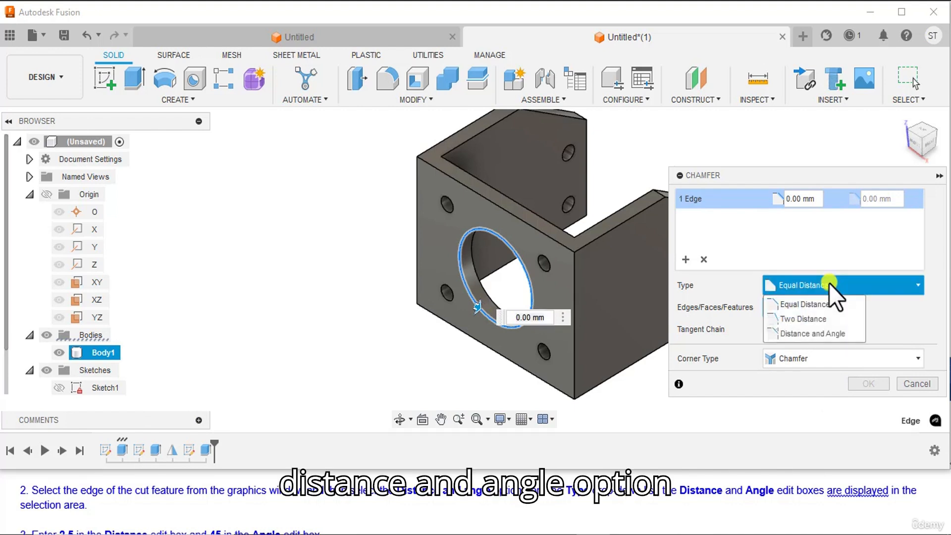
left_click(817, 331)
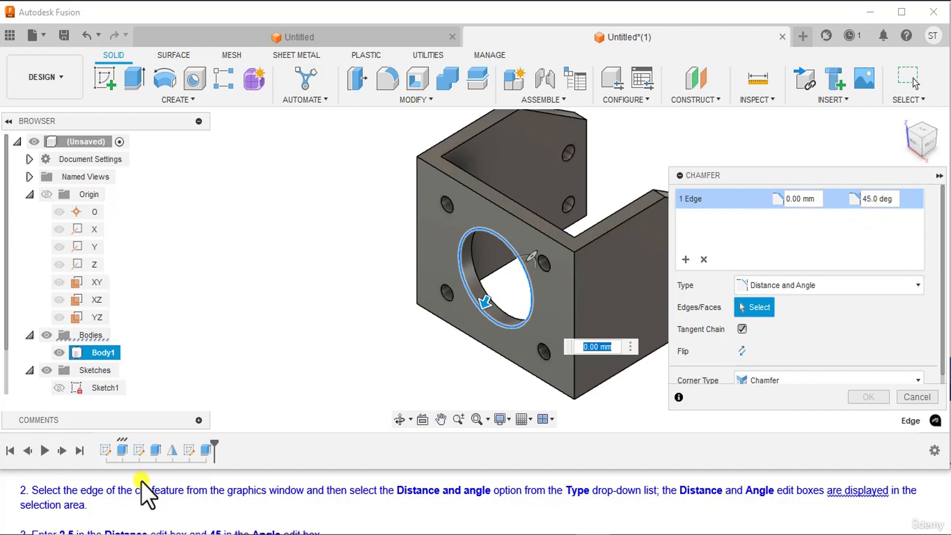
Set the chamfer distance to 2.5 mm and the angle to 45 degrees, and create the chamfer.
scroll(141, 481, "down", 1)
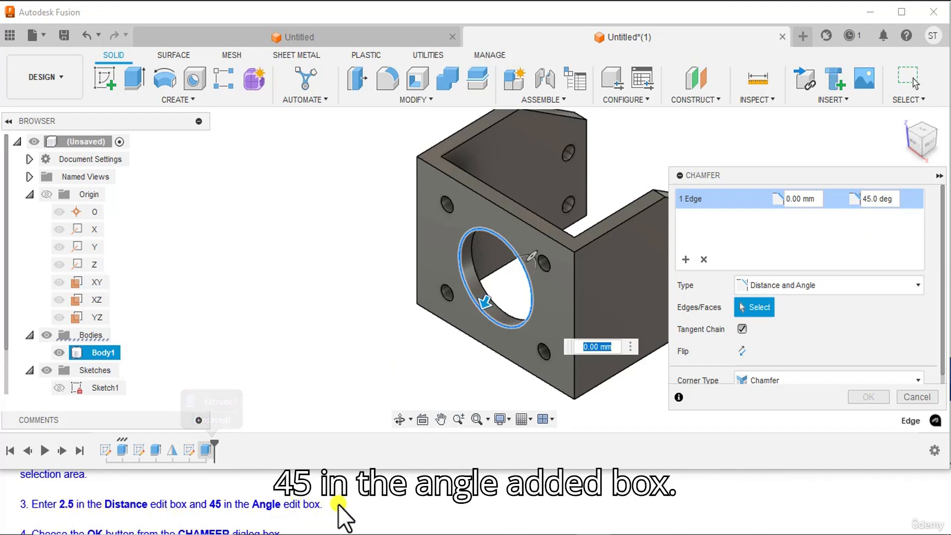
left_click(792, 199)
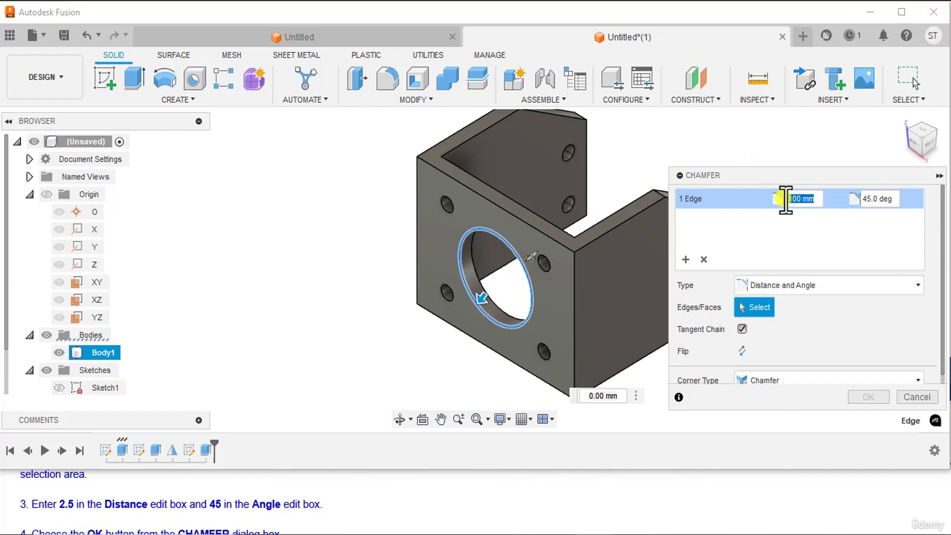
type("2")
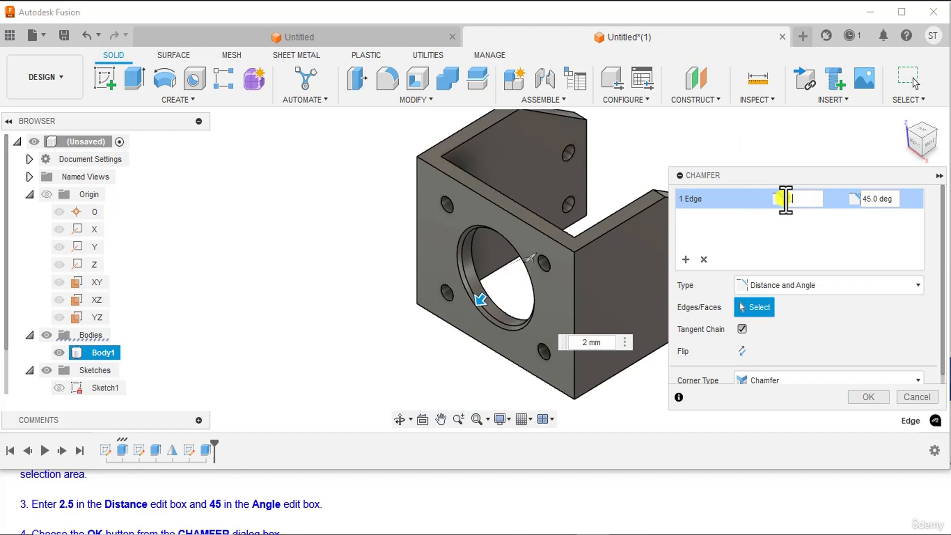
type(".5")
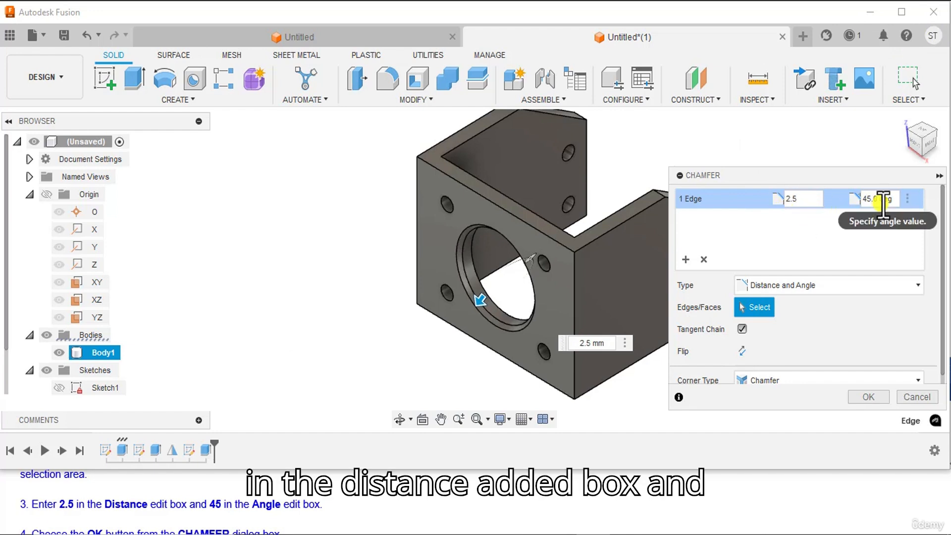
left_click(866, 199)
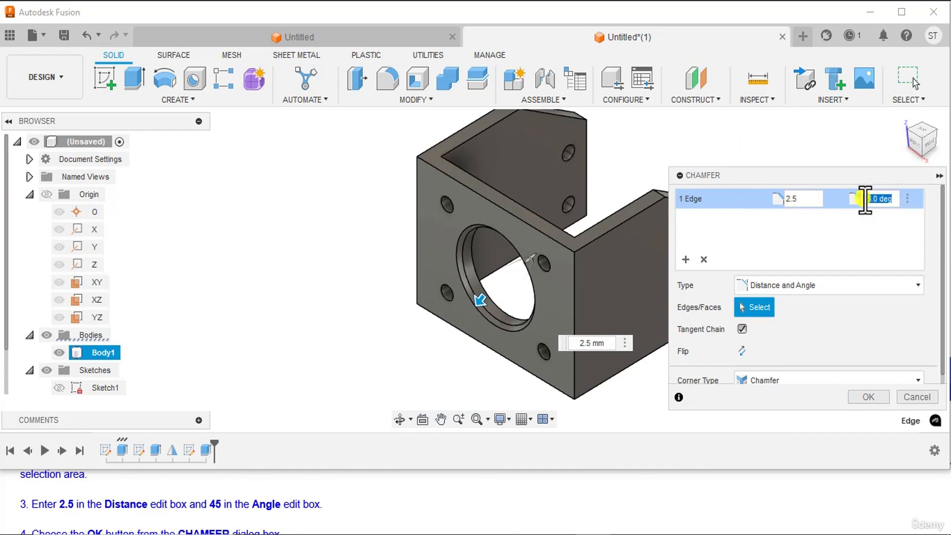
key("BackSpace")
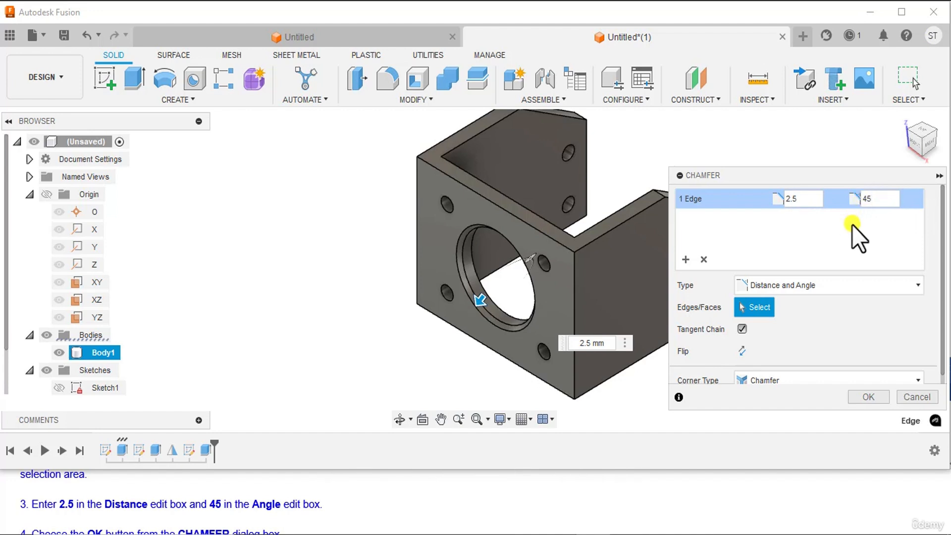
scroll(213, 506, "down", 2)
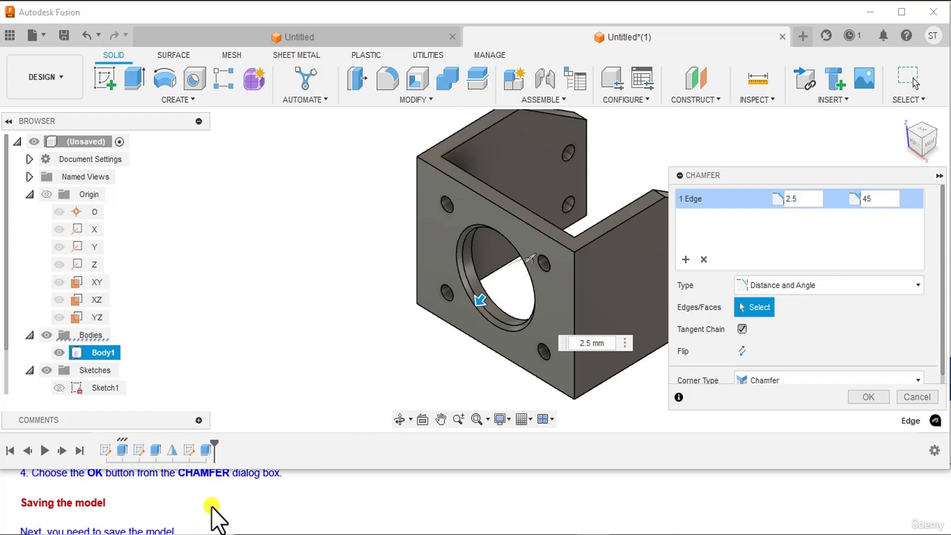
scroll(212, 506, "up", 1)
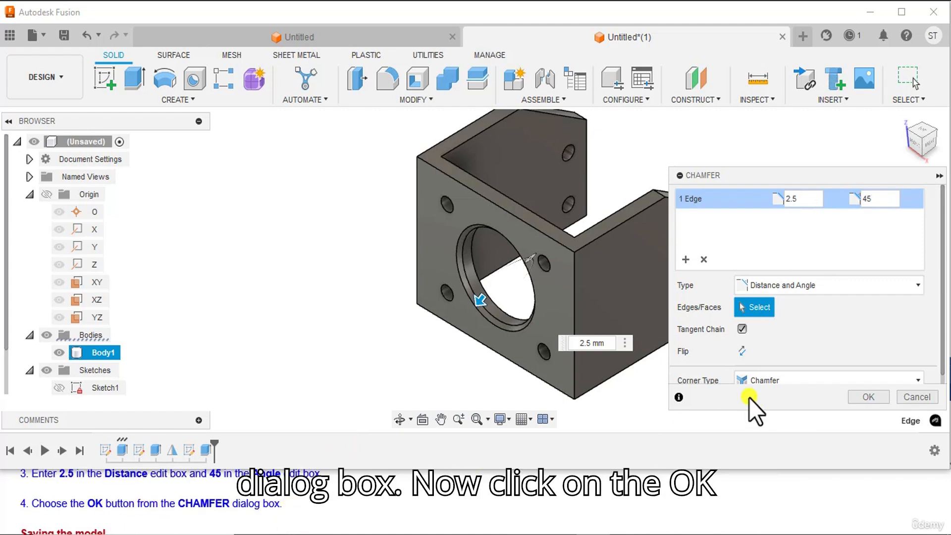
left_click(869, 398)
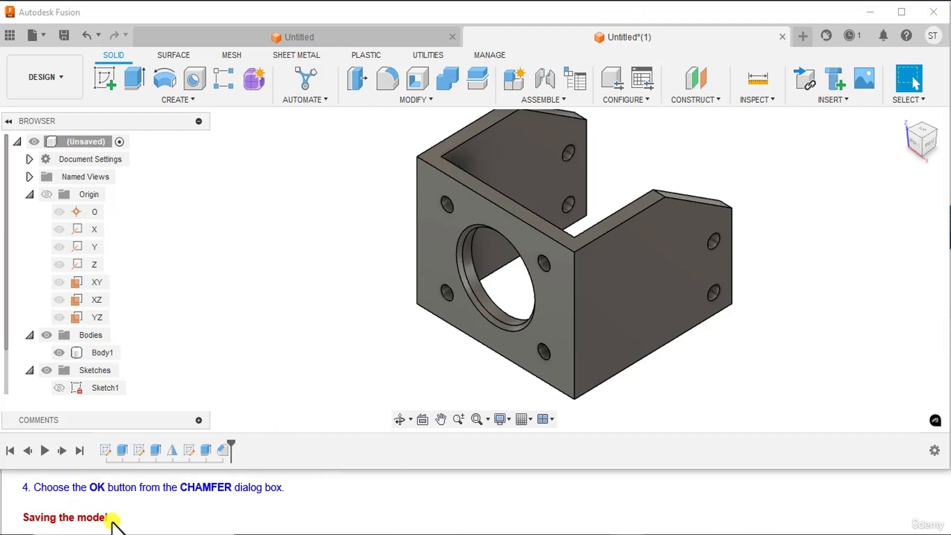
scroll(112, 520, "down", 2)
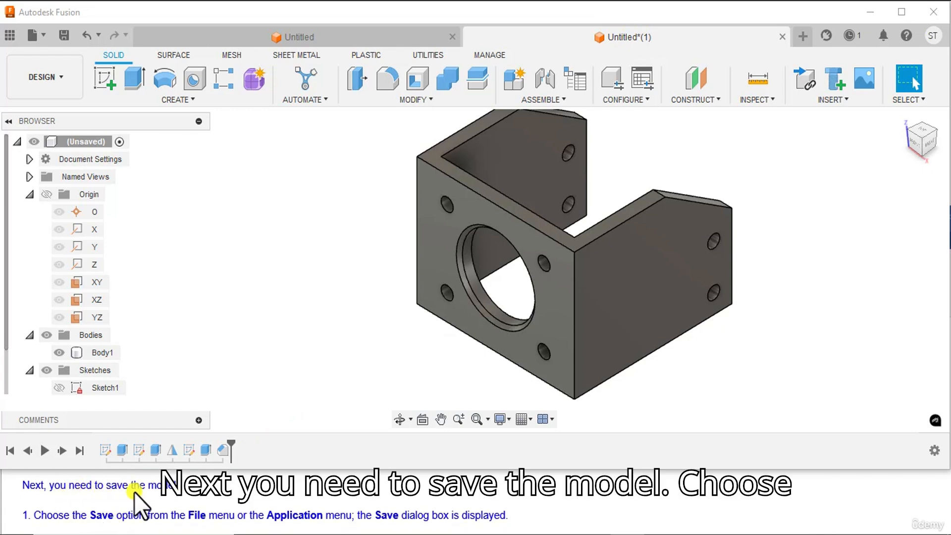
Start saving the finished bracket model and enter c04_Tut_03 as its file name.
scroll(147, 503, "down", 1)
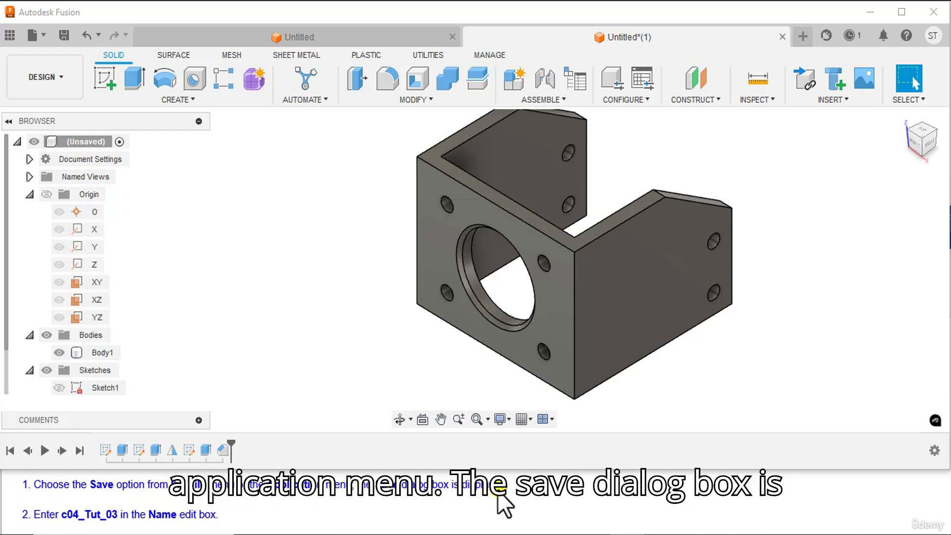
left_click(45, 36)
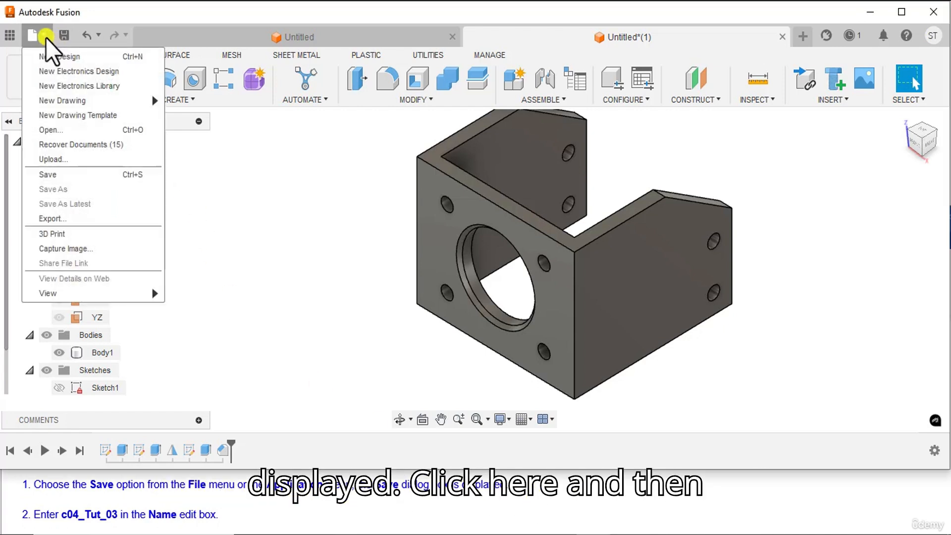
left_click(52, 175)
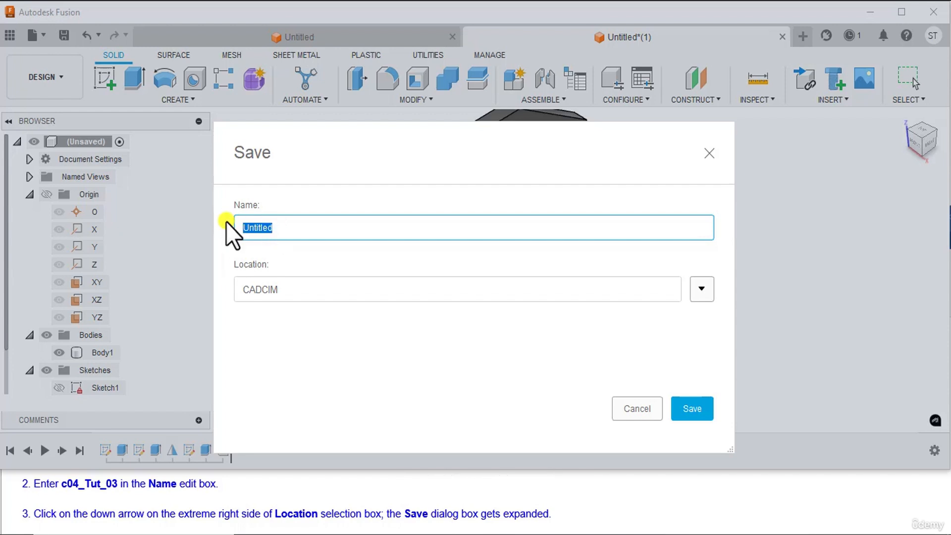
type("c04_T")
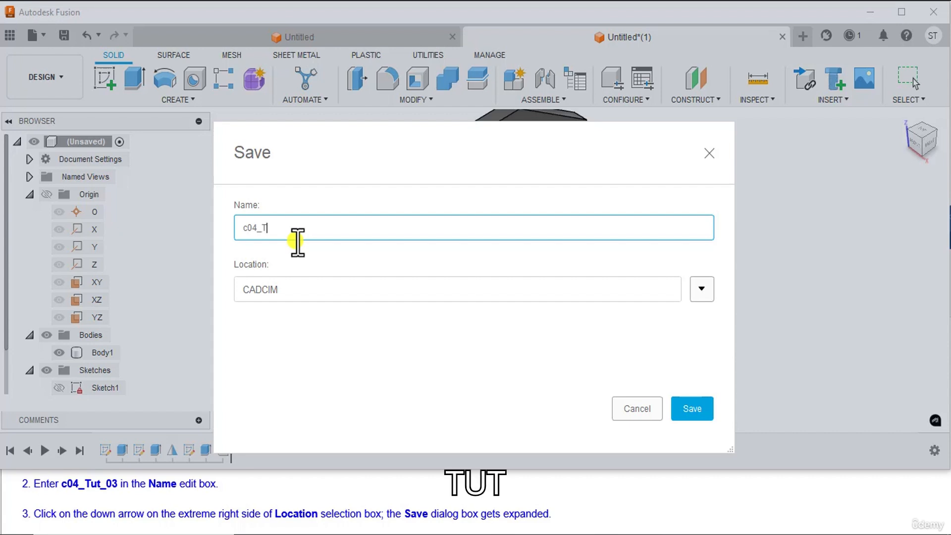
type("ut")
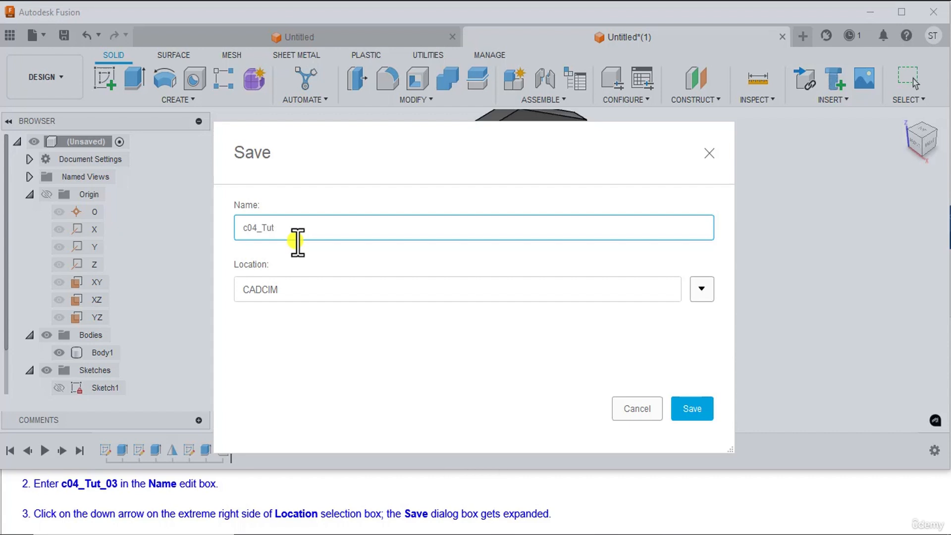
type("_03")
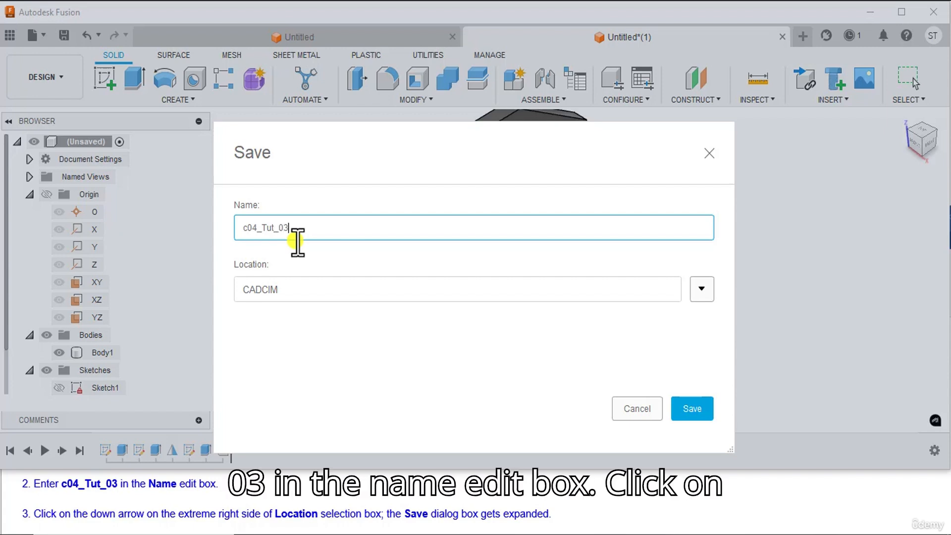
Expand the save location, choose the CADCIM project, and save the model there.
scroll(189, 488, "down", 1)
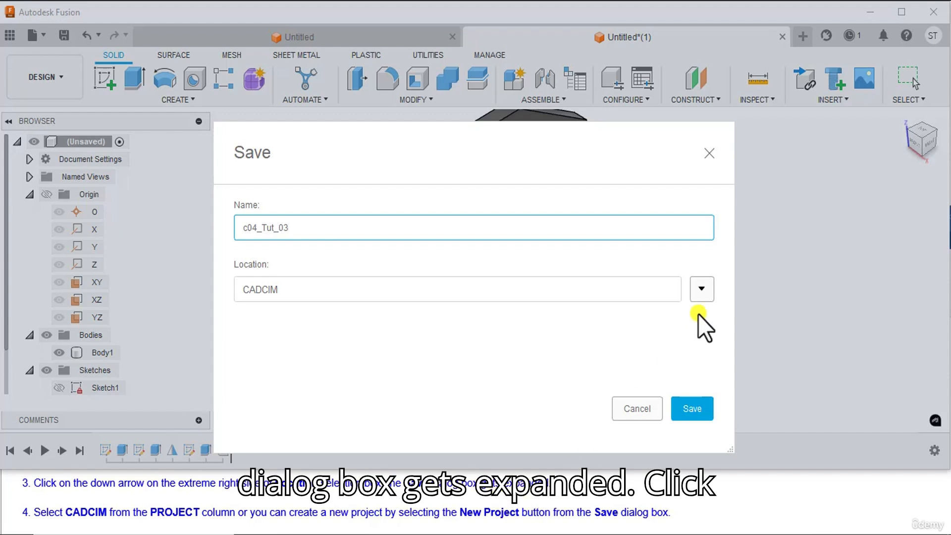
left_click(701, 290)
left_click_drag(616, 174, 844, 35)
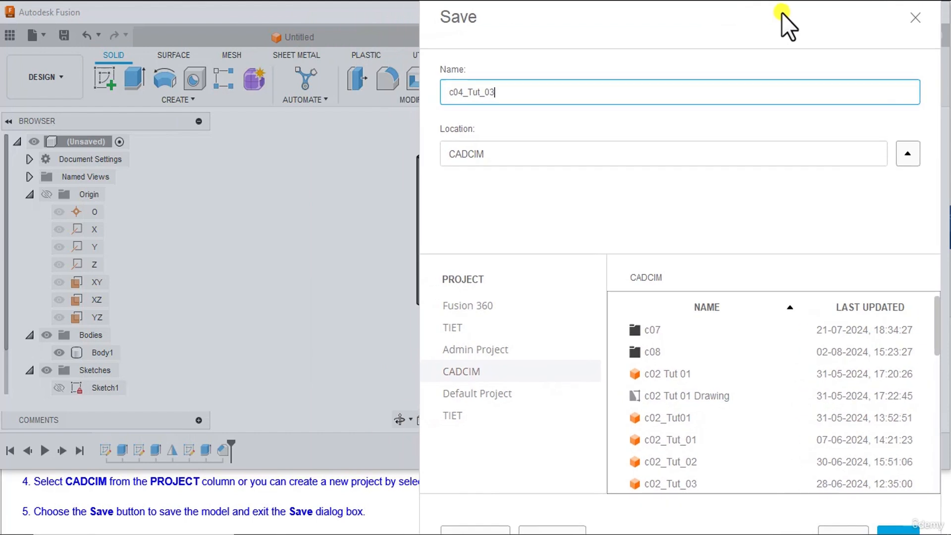
left_click_drag(783, 13, 804, 12)
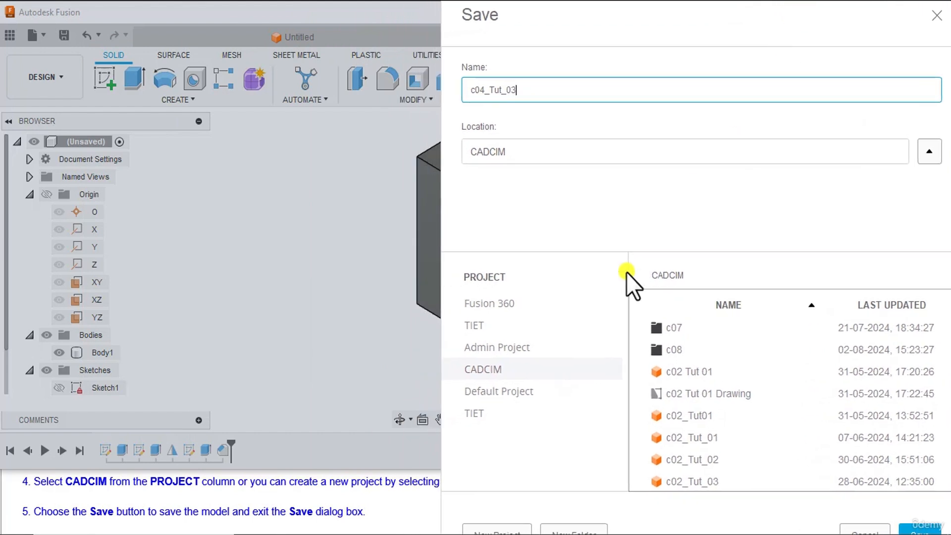
left_click(491, 370)
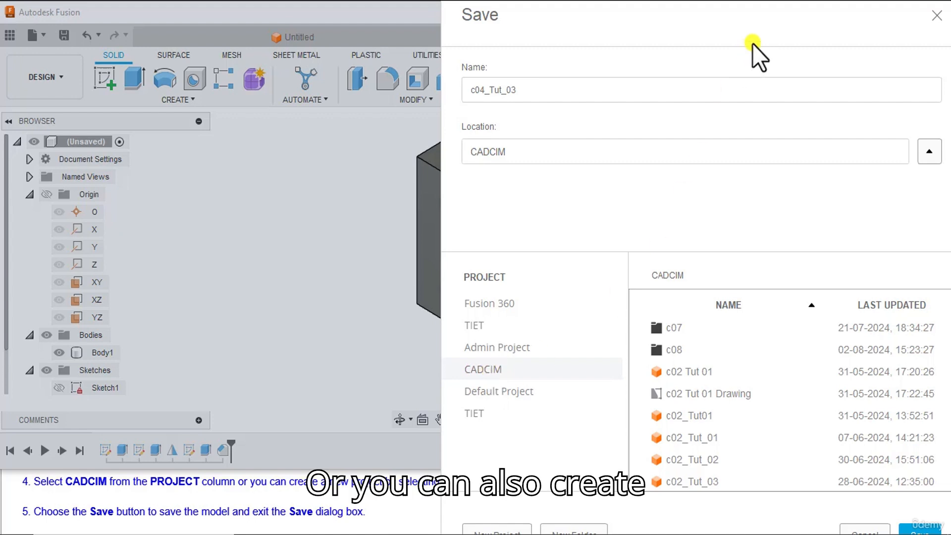
left_click_drag(765, 32, 767, 19)
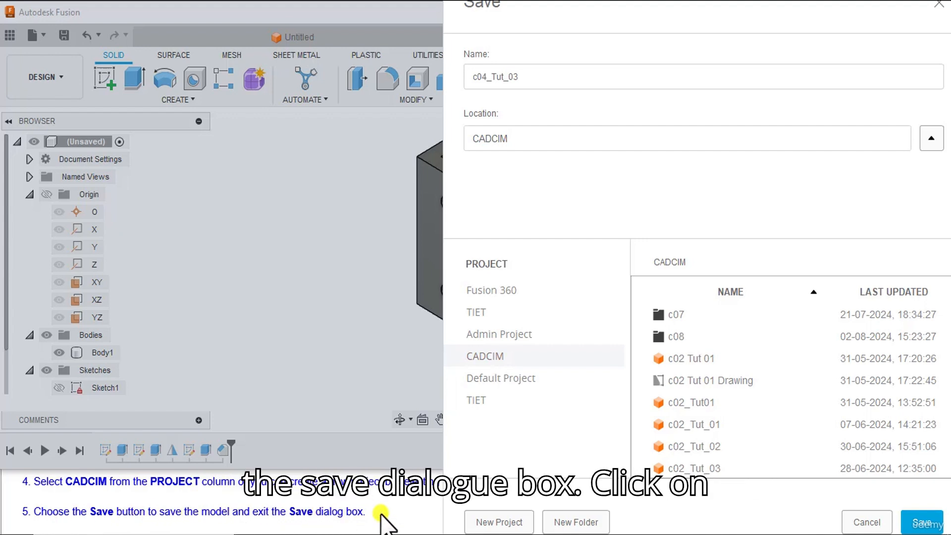
left_click(919, 521)
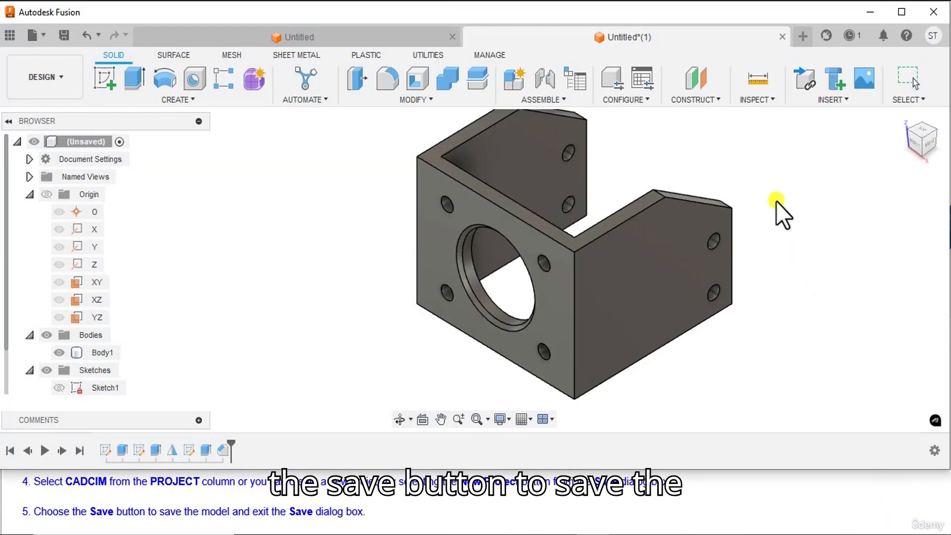